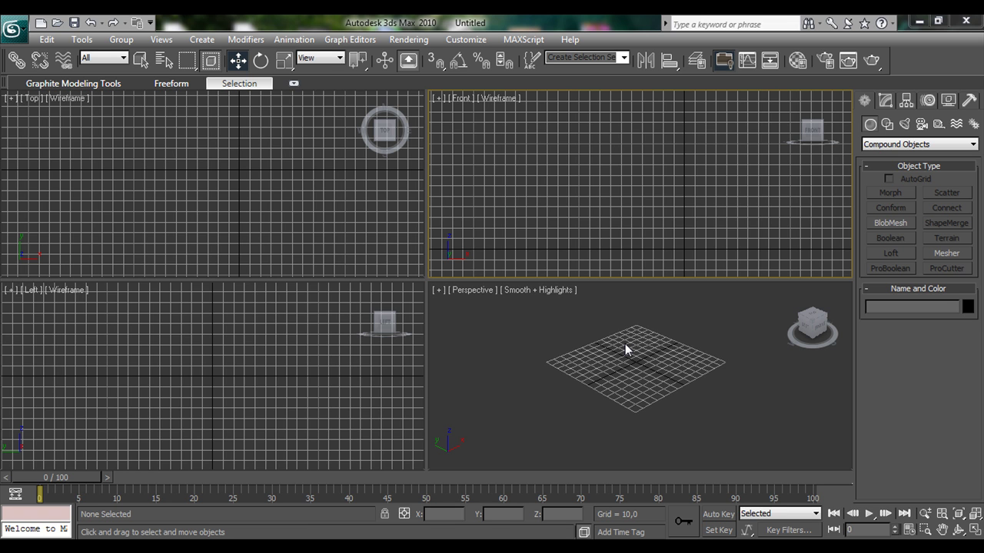
mouse_move(621, 356)
middle_mouse_down()
mouse_move(608, 377)
mouse_move(633, 369)
middle_mouse_up()
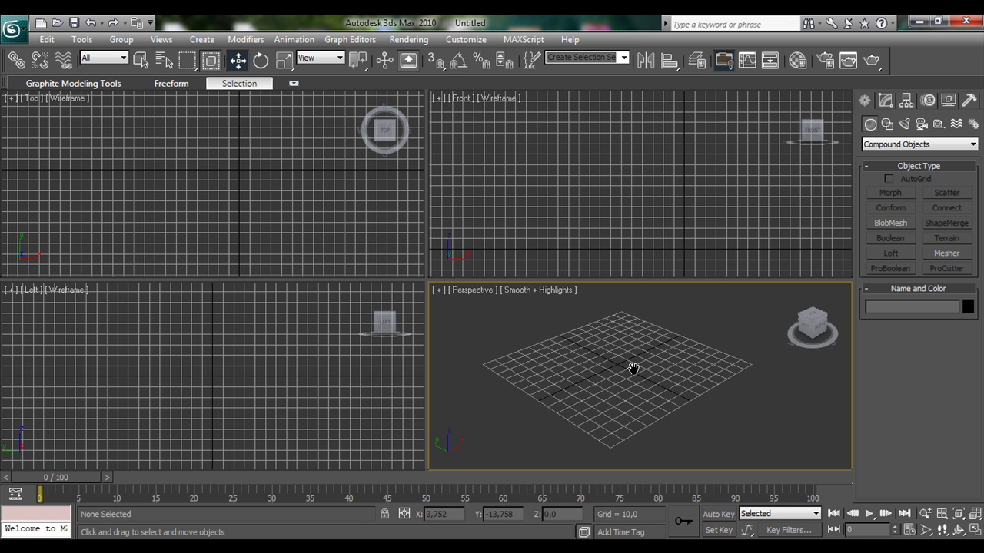
left_click(253, 201)
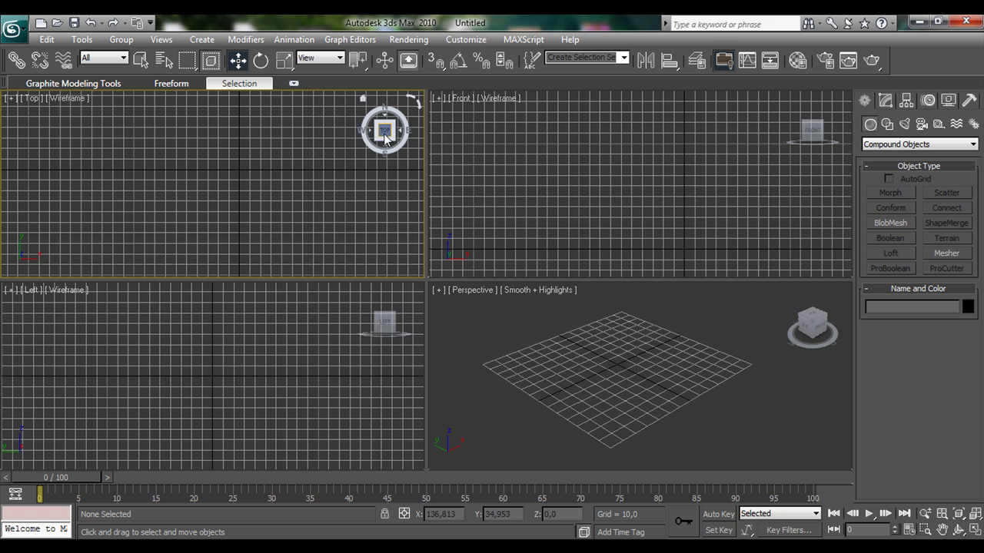
left_click(622, 156)
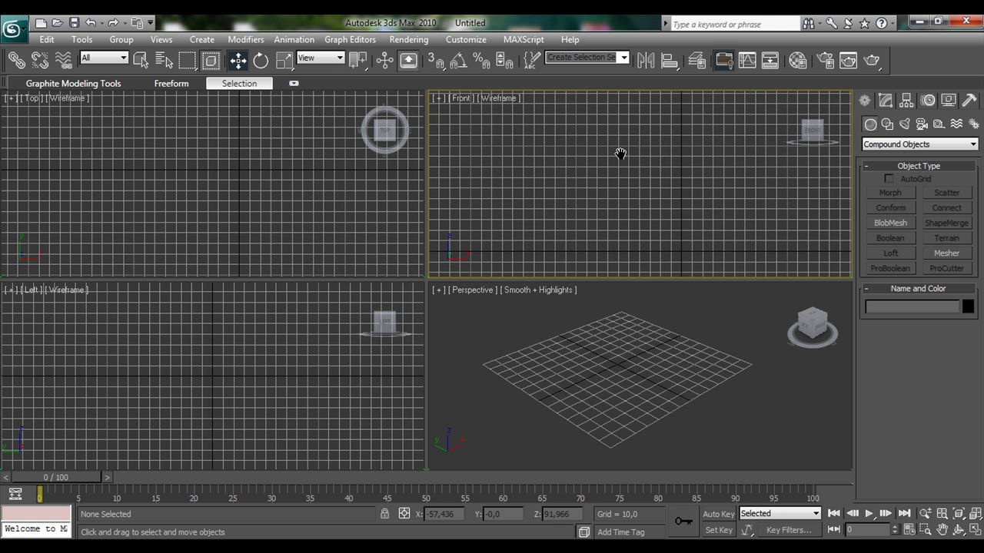
left_click(305, 192)
middle_click_drag(305, 192, 235, 186)
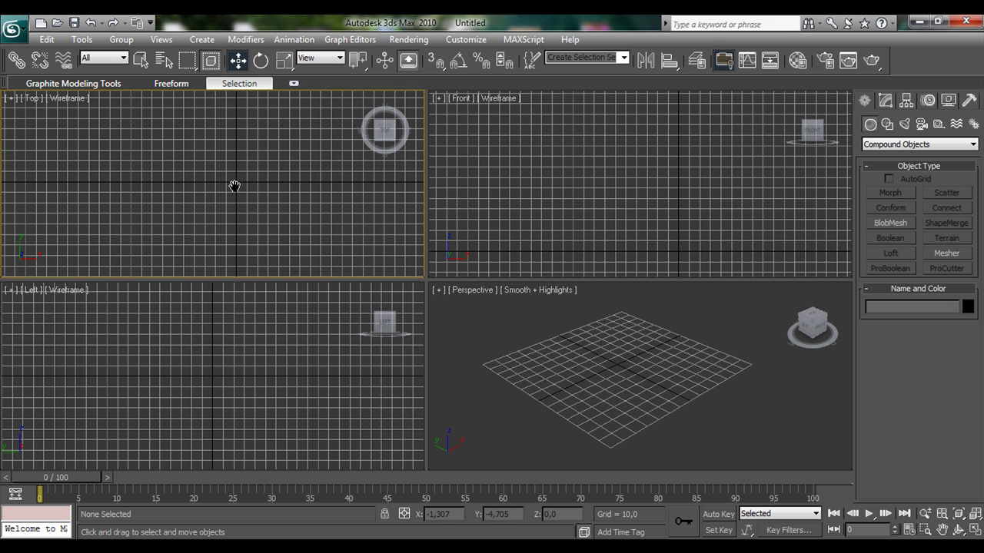
Draw a large, closed, irregular curved Line spline around the origin in the maximized Top view as the outermost contour
key("alt+w")
middle_click_drag(452, 266, 440, 252)
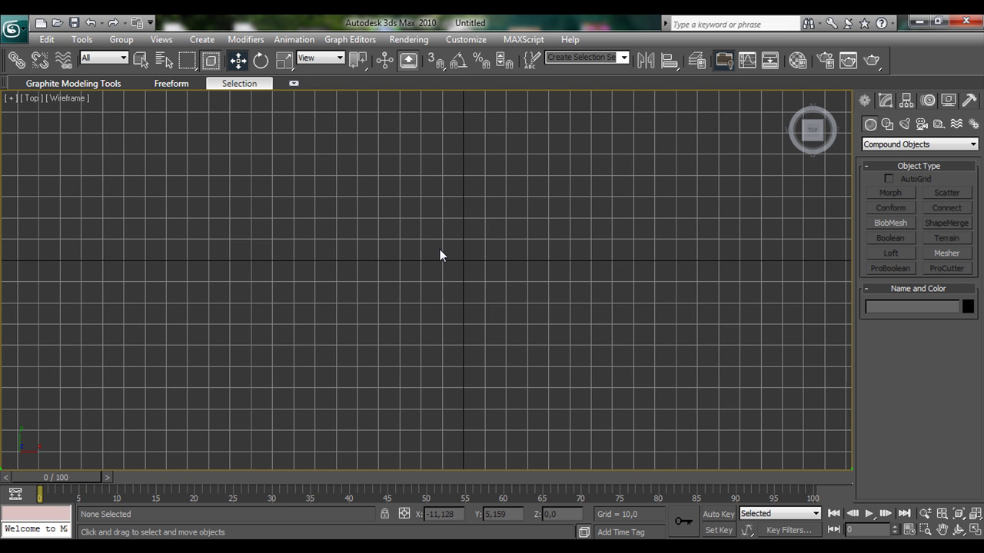
middle_click_drag(440, 249, 409, 269)
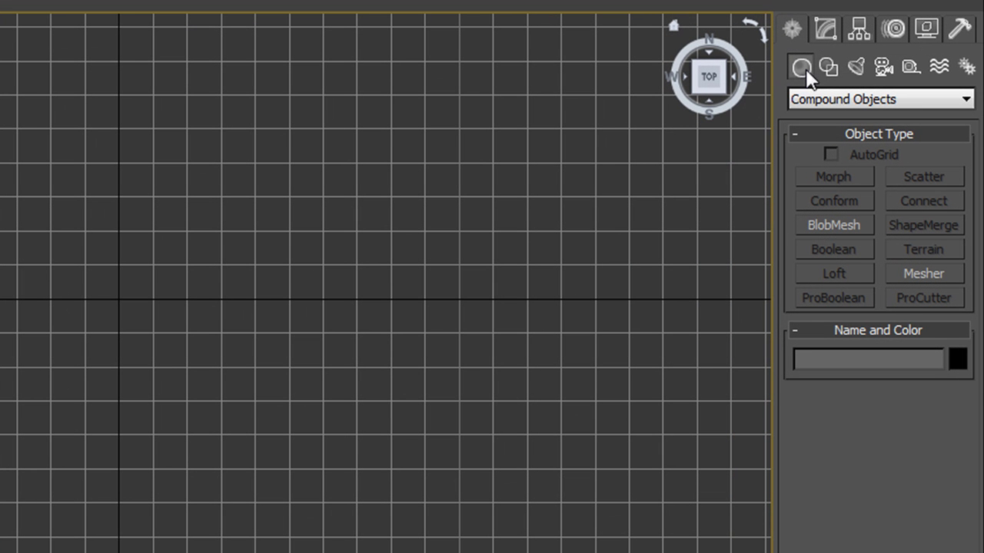
left_click(827, 67)
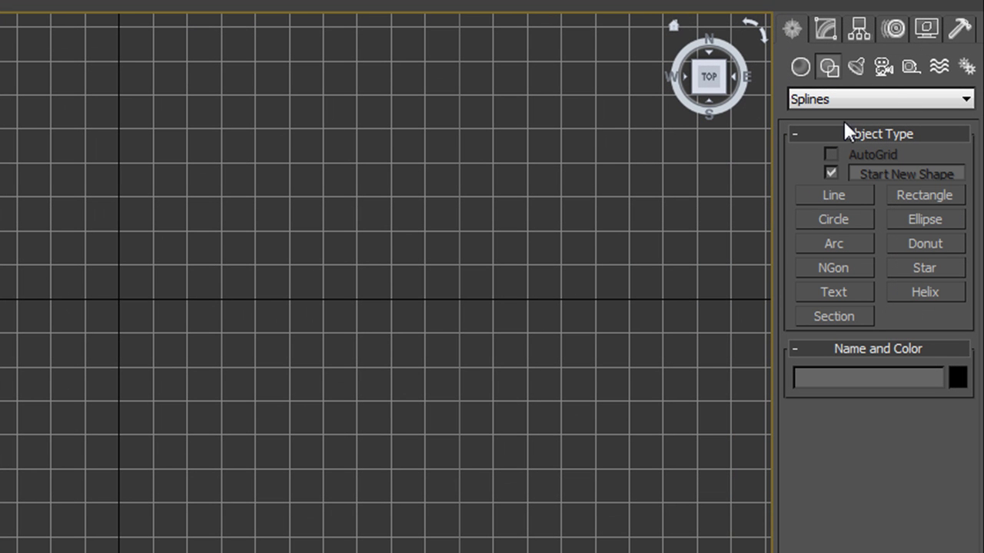
left_click(834, 196)
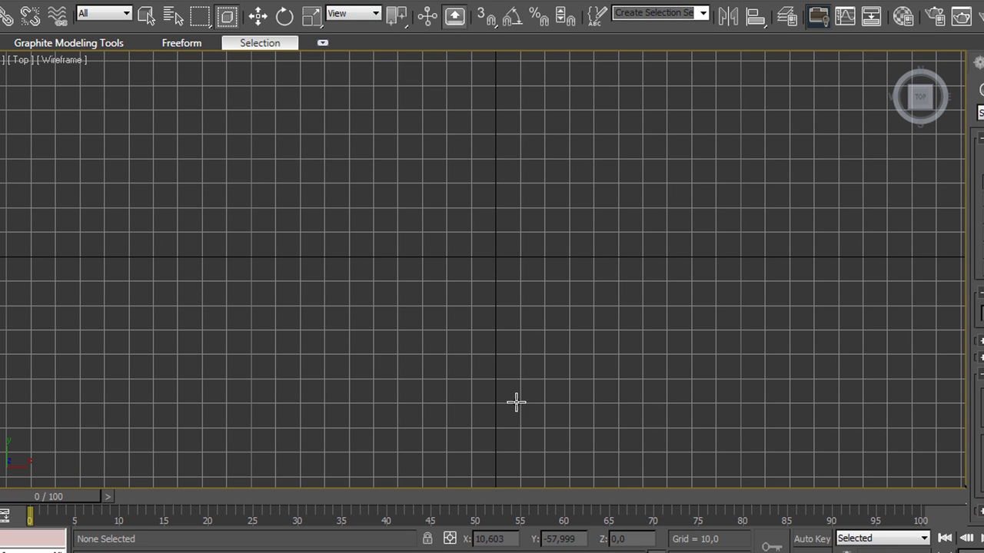
left_click(499, 416)
left_click(331, 406)
left_click(186, 389)
left_click(91, 271)
left_click(125, 136)
left_click(302, 81)
left_click(523, 83)
left_click(674, 66)
left_click(815, 81)
left_click(866, 180)
left_click(916, 287)
left_click(790, 401)
left_click(644, 463)
left_click(546, 441)
left_click(517, 432)
left_click(500, 417)
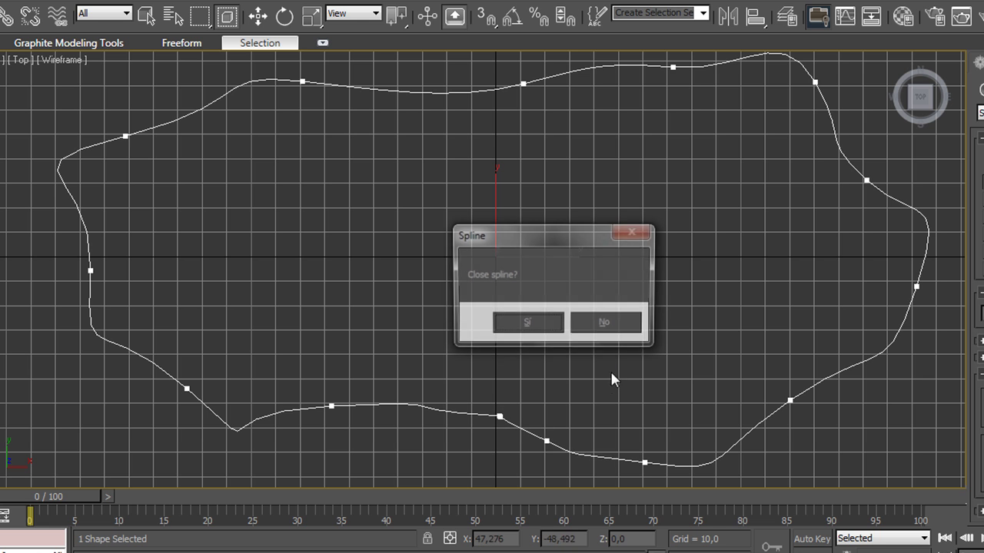
left_click(547, 324)
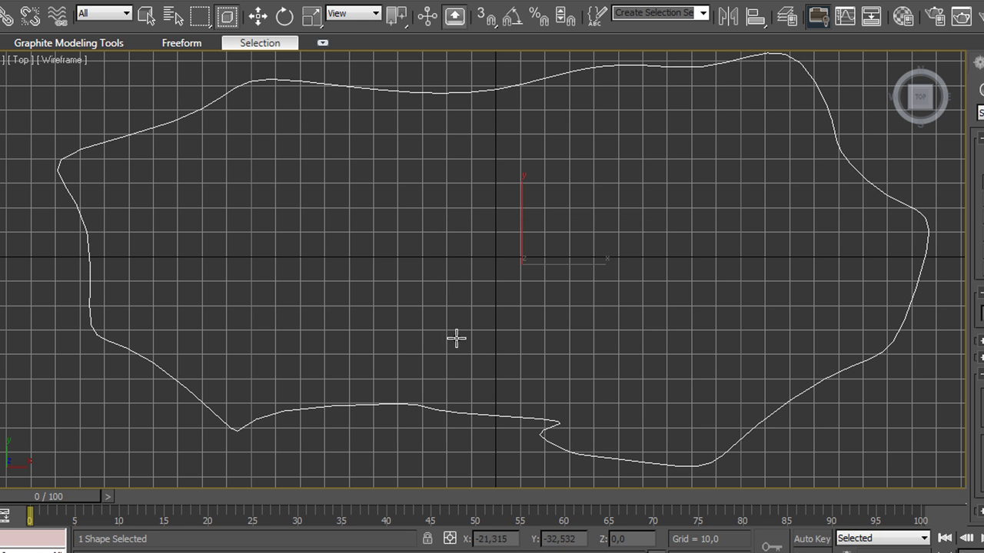
Draw a second closed curved spline inside the outer contour, filling its left half and extending slightly right of the origin
left_click(546, 371)
left_click(435, 360)
left_click(308, 374)
left_click(208, 358)
left_click(125, 282)
left_click(119, 213)
left_click(252, 127)
left_click(334, 116)
left_click(427, 127)
left_click(540, 187)
left_click(591, 297)
left_click(568, 387)
left_click(547, 372)
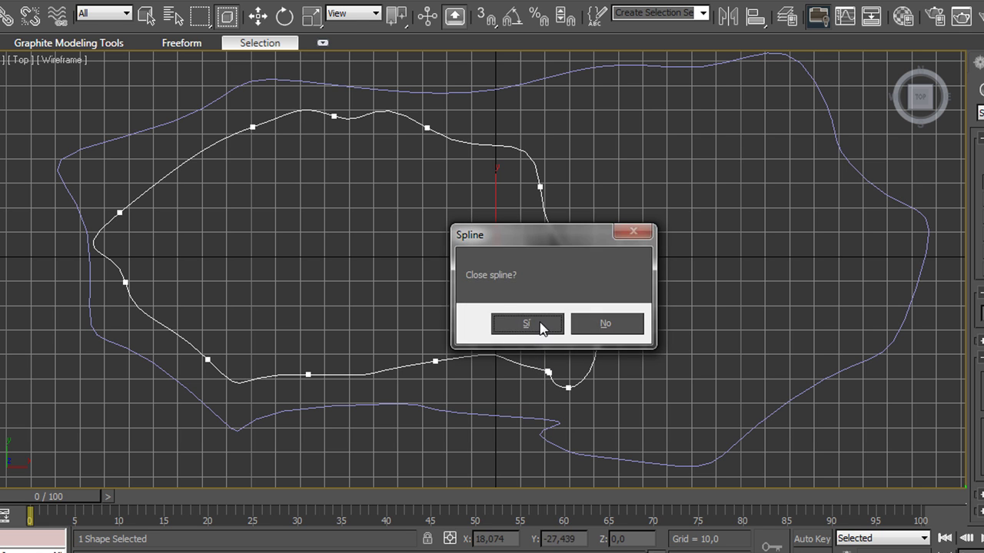
left_click(539, 325)
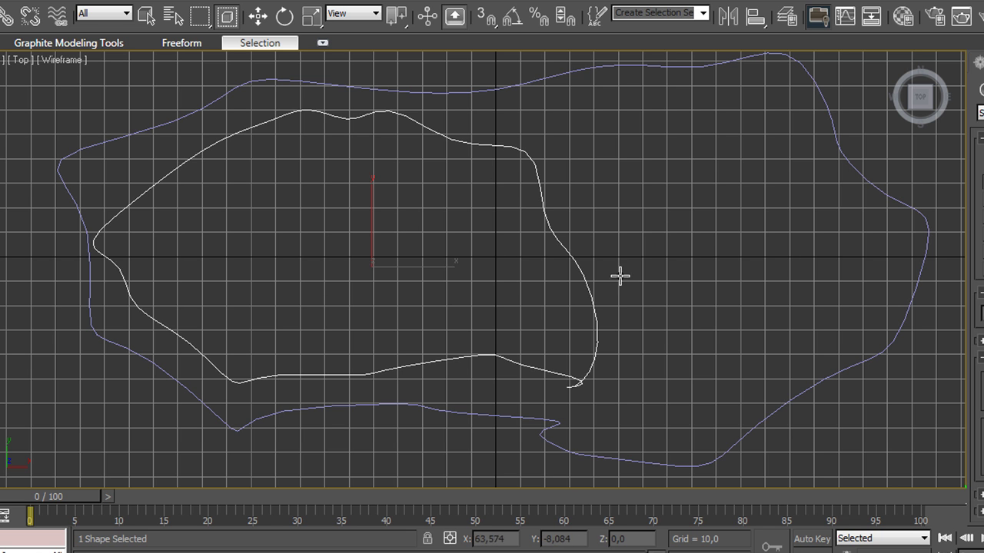
Draw a third closed curved spline inside the second contour, keeping it left of the vertical origin axis
left_click(254, 285)
left_click_drag(216, 193, 226, 184)
left_click(256, 171)
left_click(363, 144)
left_click(441, 261)
left_click(373, 313)
left_click(284, 324)
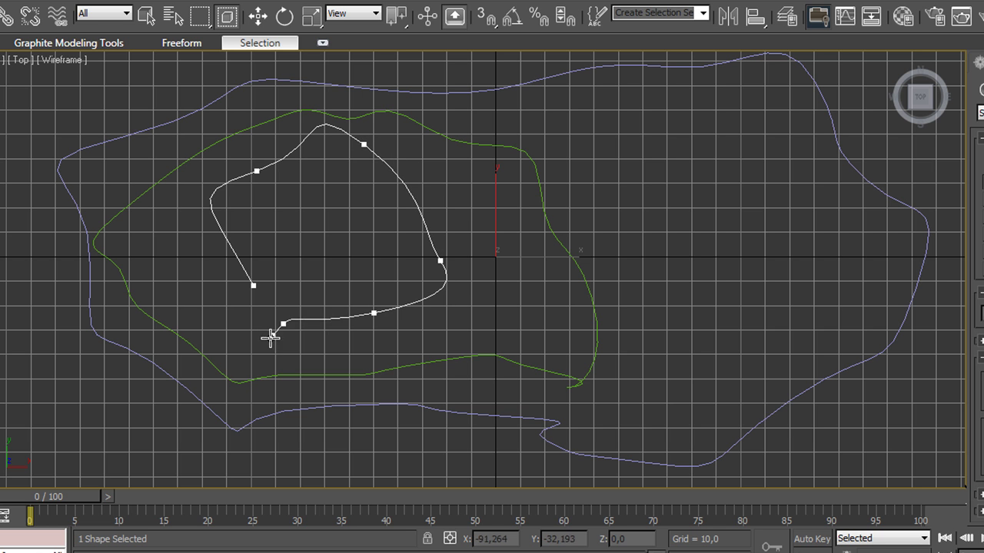
left_click(254, 285)
left_click(529, 324)
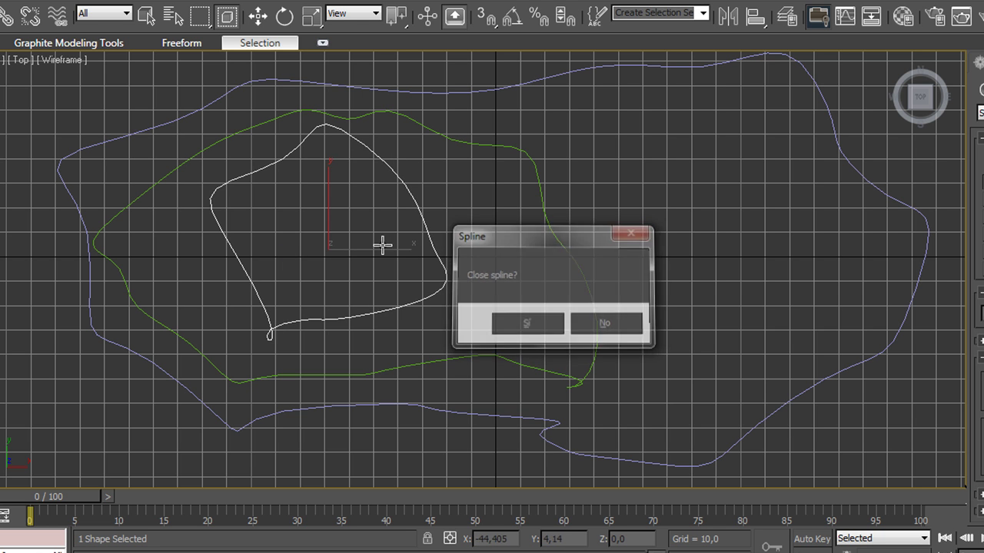
Draw a fourth, smaller closed curved spline inside the third contour
left_click(314, 281)
left_click(269, 236)
left_click(339, 193)
left_click(406, 249)
left_click(360, 274)
left_click(314, 280)
left_click(522, 327)
Draw a tiny closed, roughly triangular spline at the centre of the fourth contour to mark the peak
left_click(325, 245)
left_click(339, 224)
left_click(351, 247)
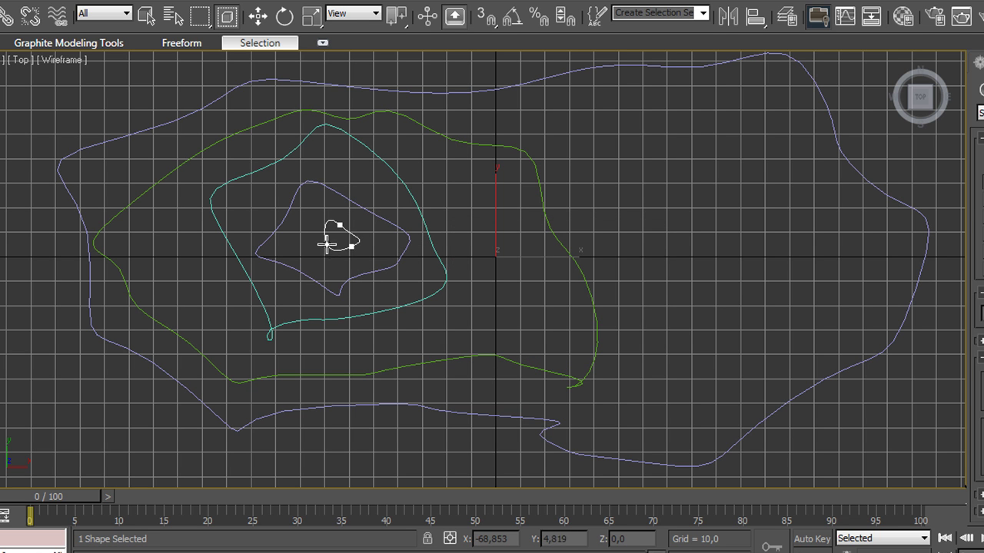
left_click(325, 244)
left_click(512, 323)
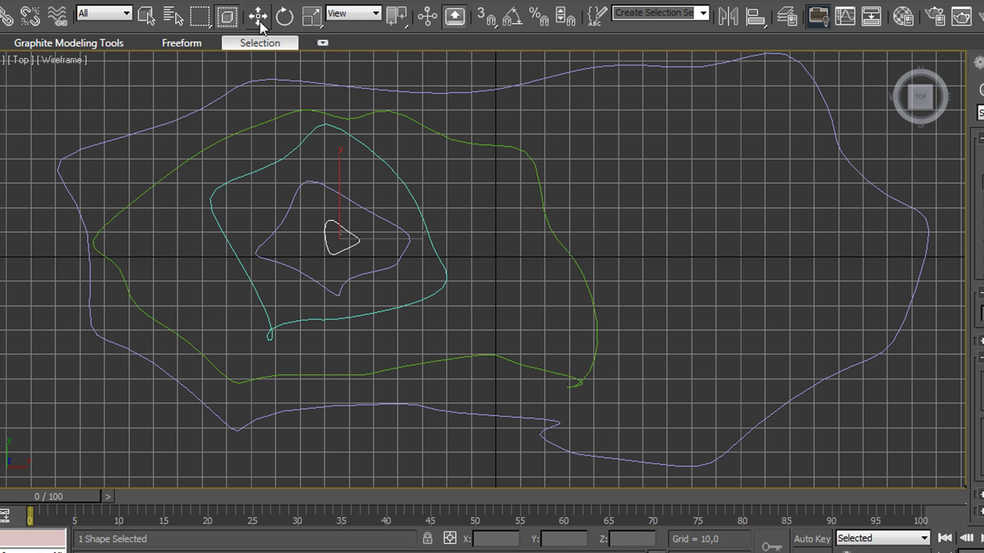
Delete the vertex beside the small loop at the third contour's lower-left corner to smooth the curve, and leave vertex editing
left_click(258, 15)
left_click(271, 331)
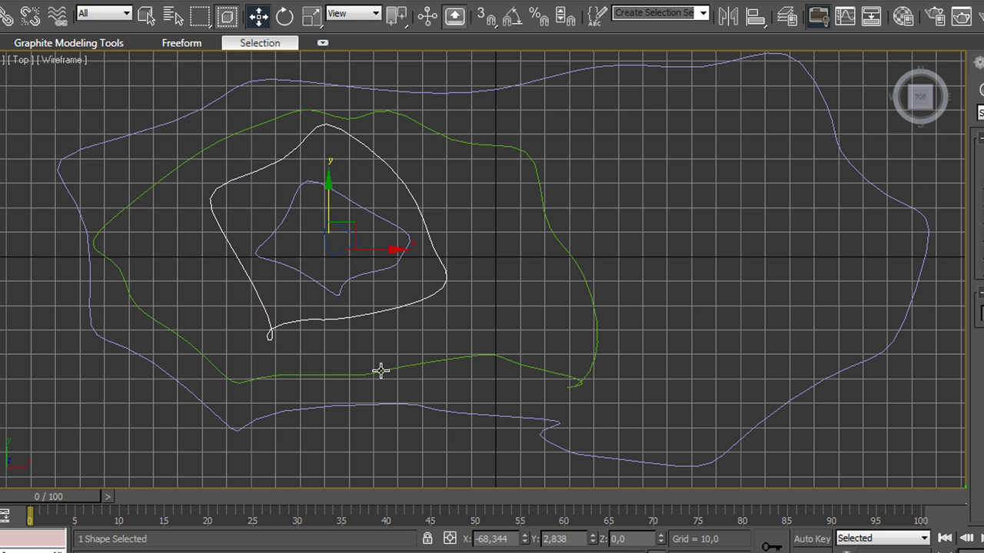
left_click(981, 63)
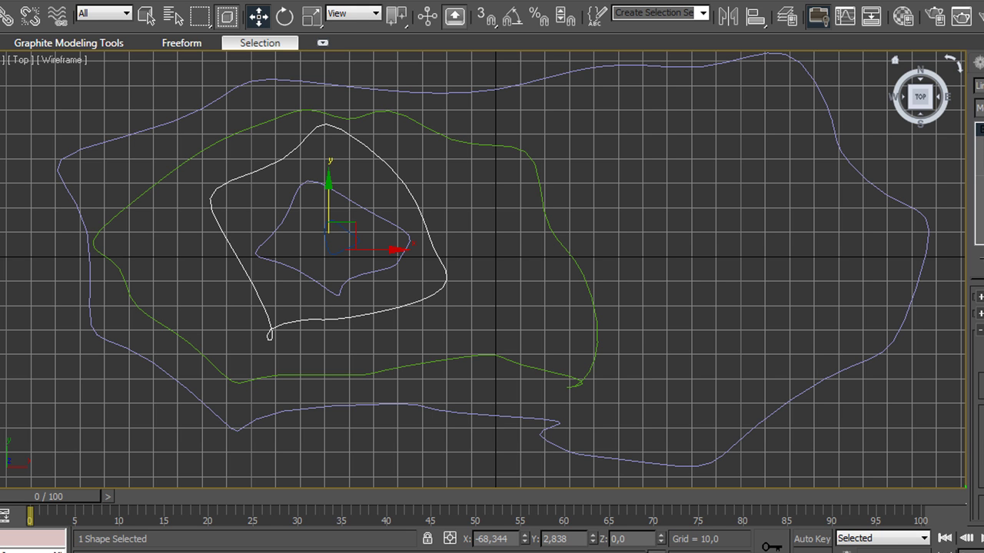
key("1")
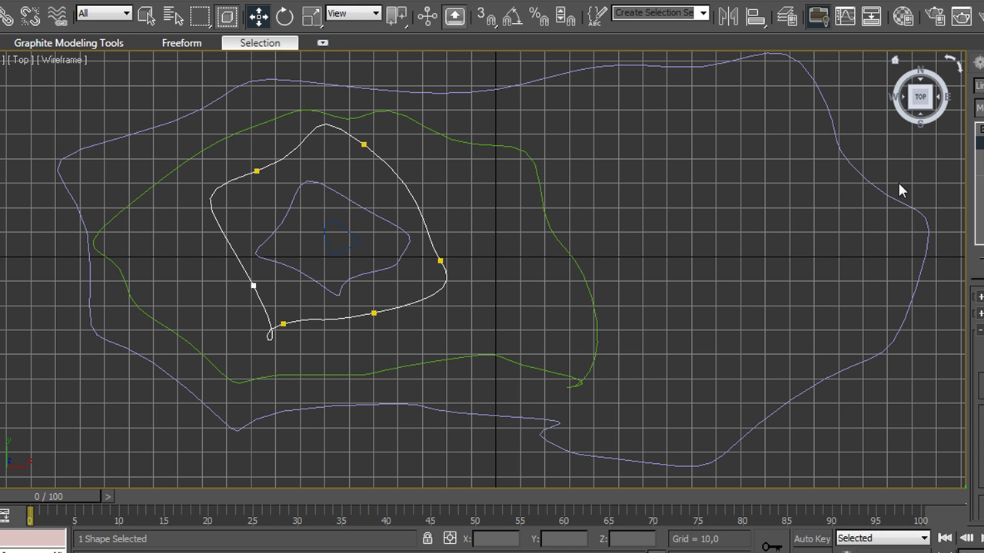
left_click(284, 323)
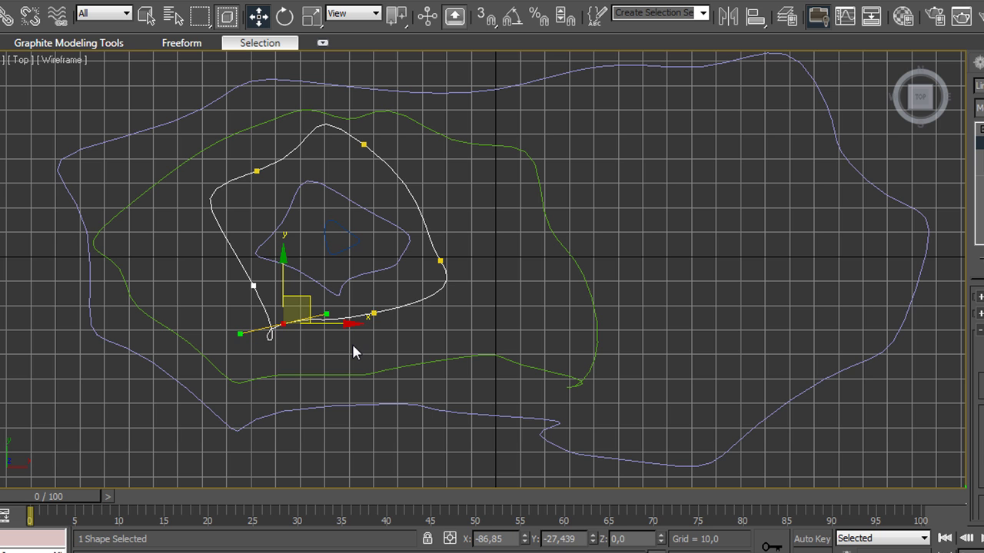
key("Delete")
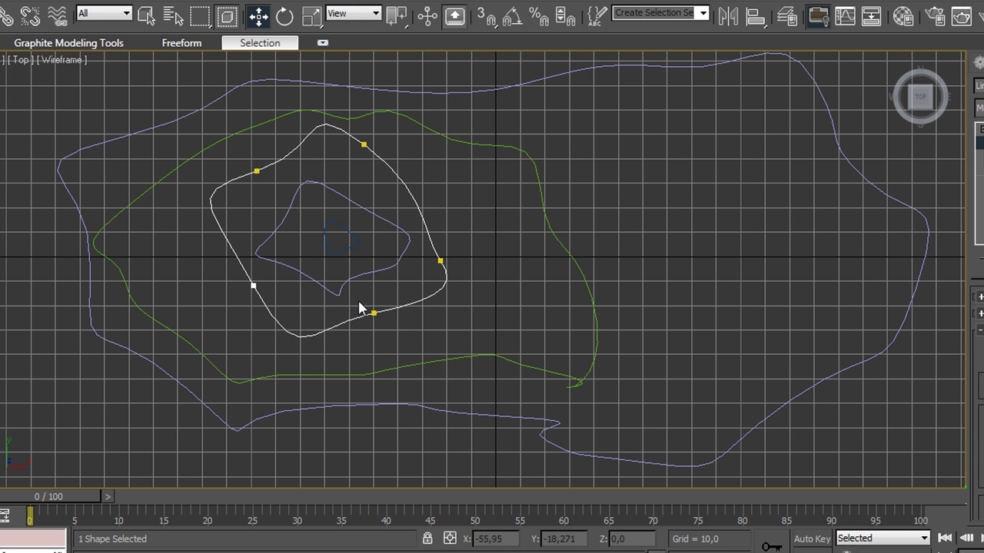
key("1")
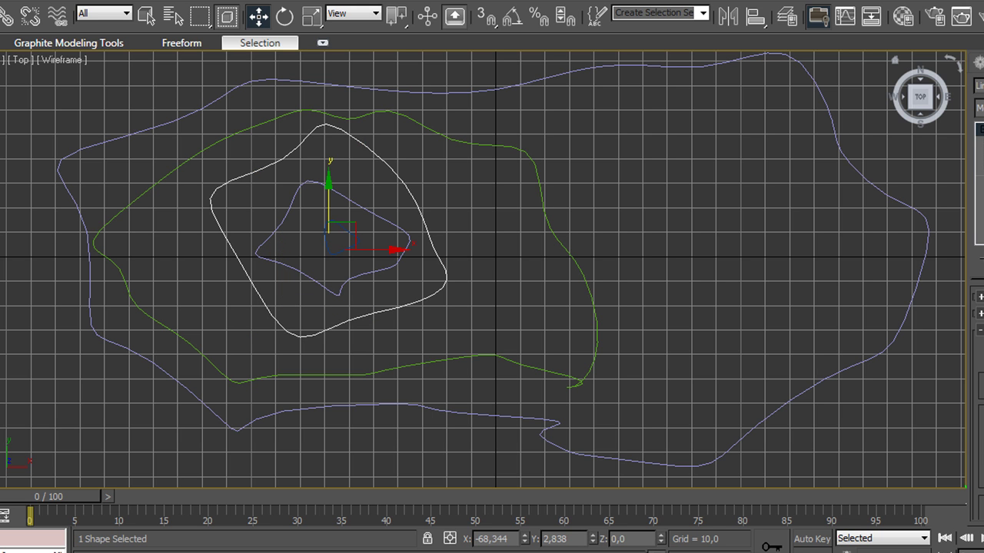
Restore the four-viewport layout and move the smallest contour straight up, high above the others, in the Front view
mouse_move(577, 198)
middle_mouse_down()
mouse_move(562, 183)
mouse_move(580, 211)
middle_mouse_up()
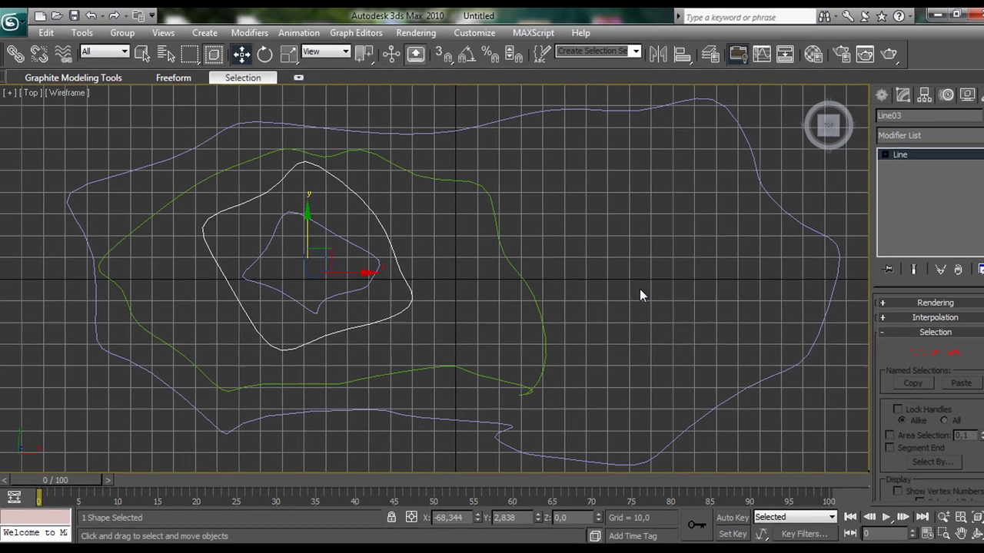
key("alt+w")
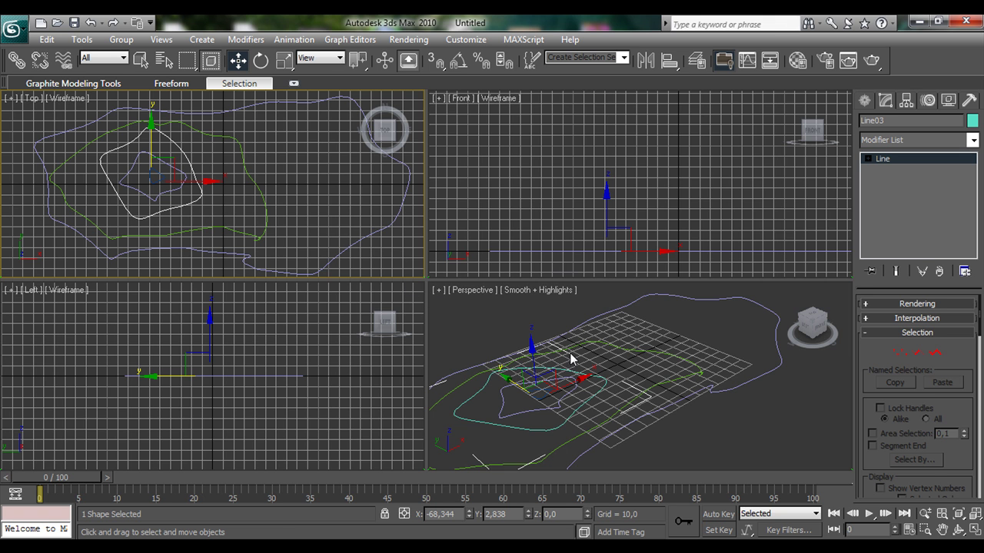
scroll(574, 358, "down", 3)
middle_click_drag(606, 355, 594, 373)
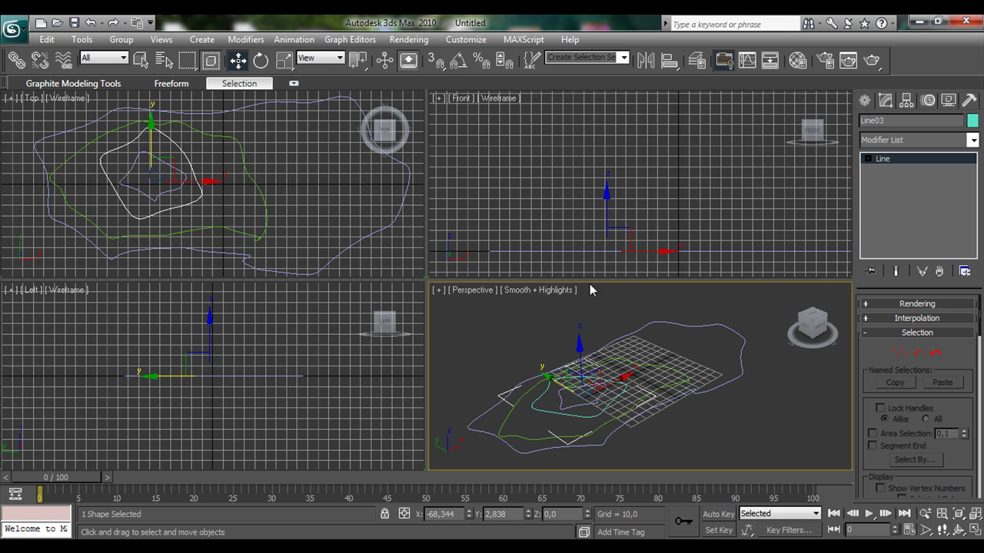
middle_click_drag(270, 196, 273, 198)
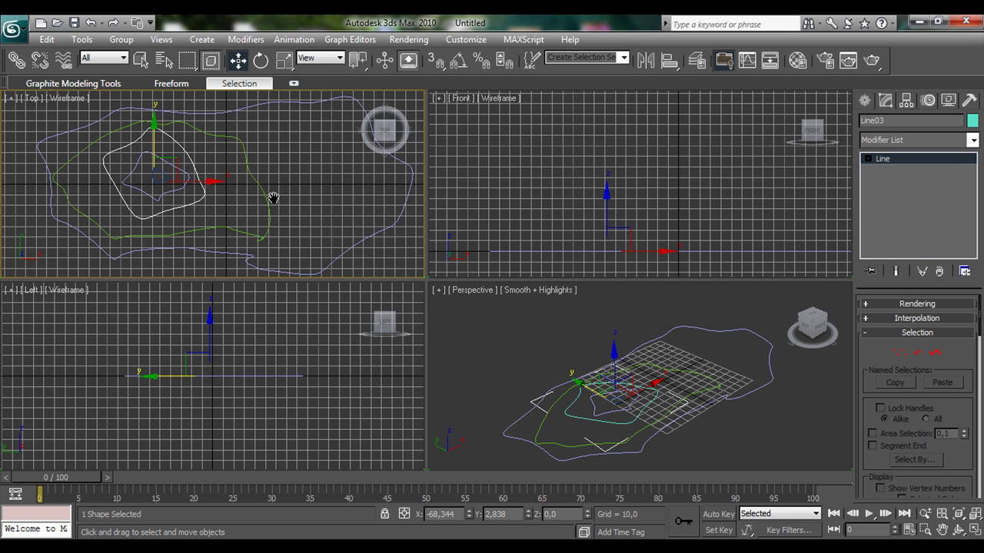
left_click(153, 181)
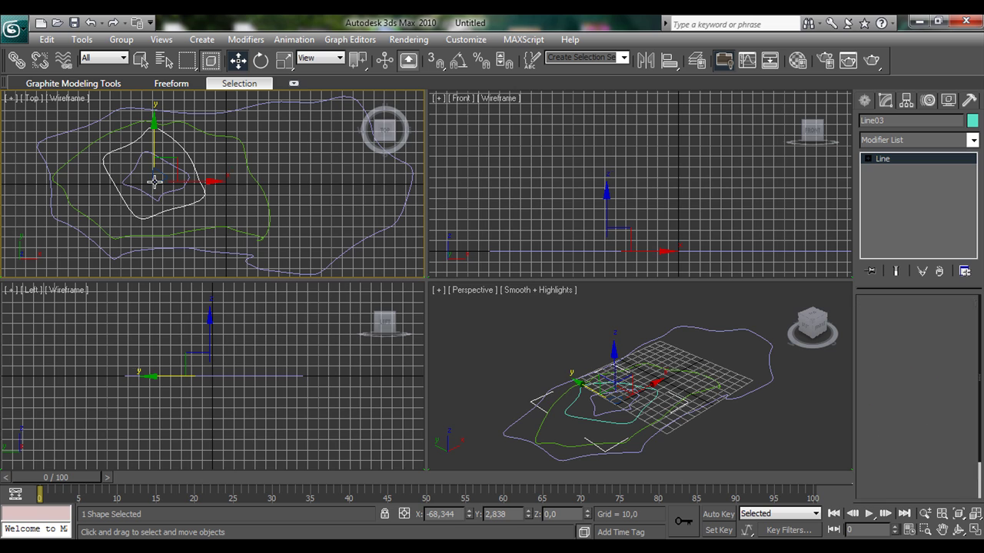
mouse_move(158, 176)
middle_mouse_down()
mouse_move(172, 186)
mouse_move(162, 182)
middle_mouse_up()
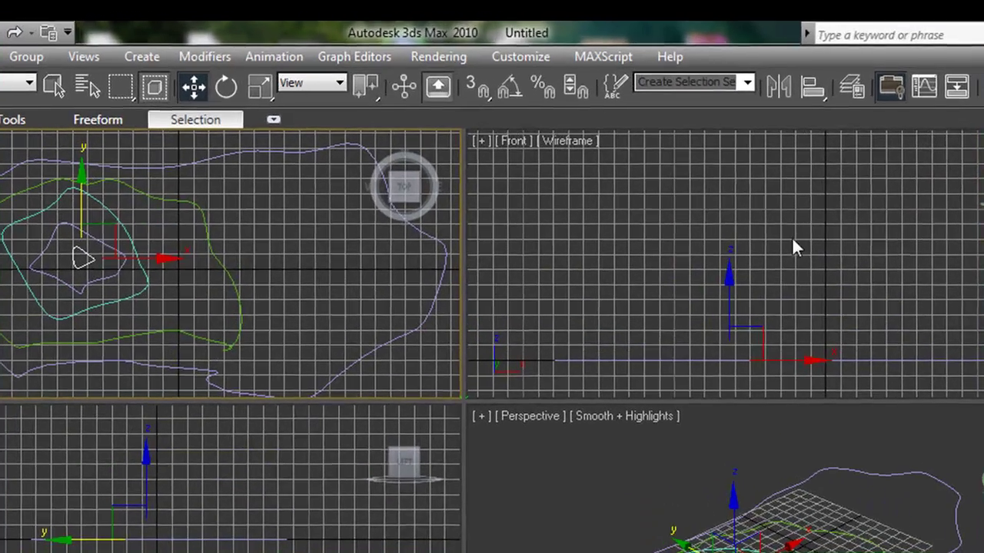
right_click(654, 164)
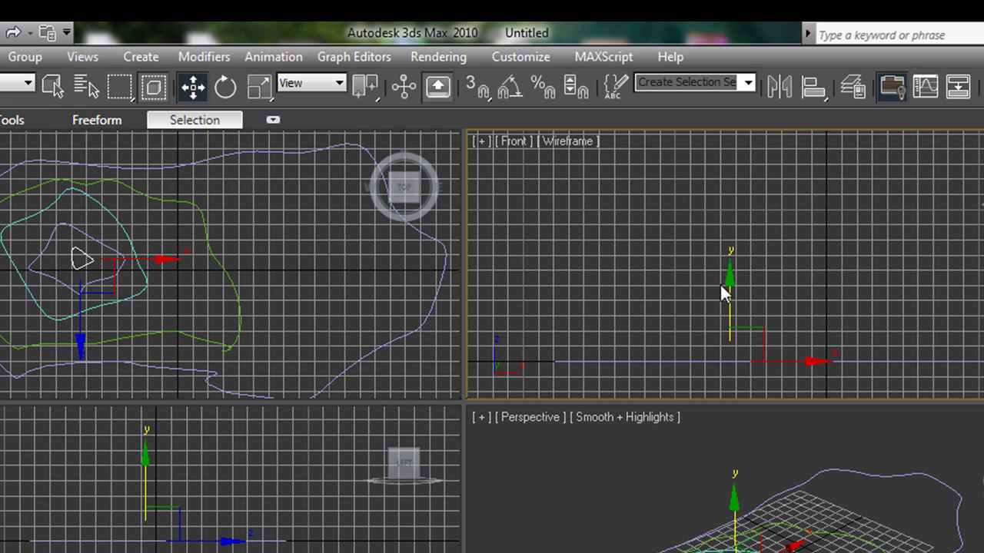
left_click_drag(727, 284, 738, 91)
middle_click_drag(790, 276, 745, 286)
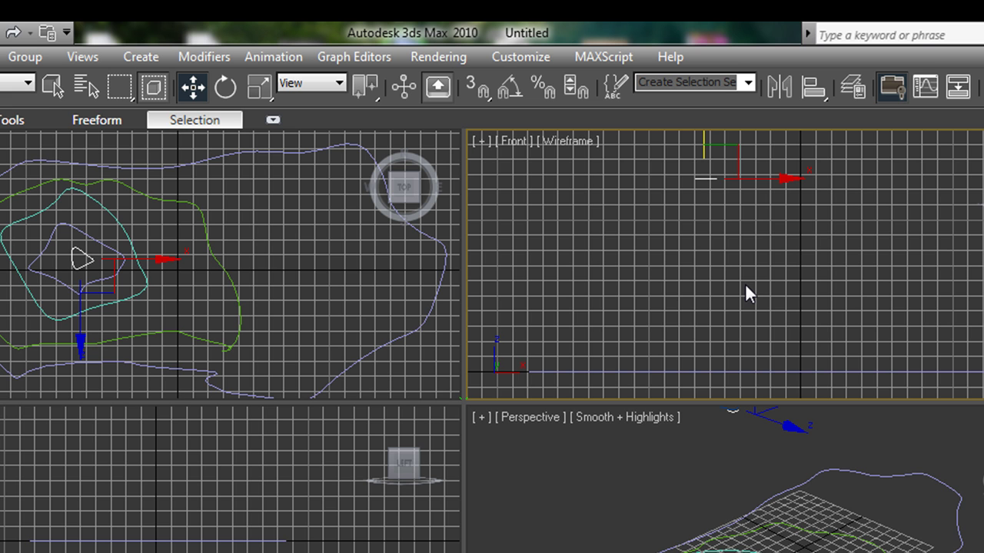
left_click_drag(698, 135, 698, 120)
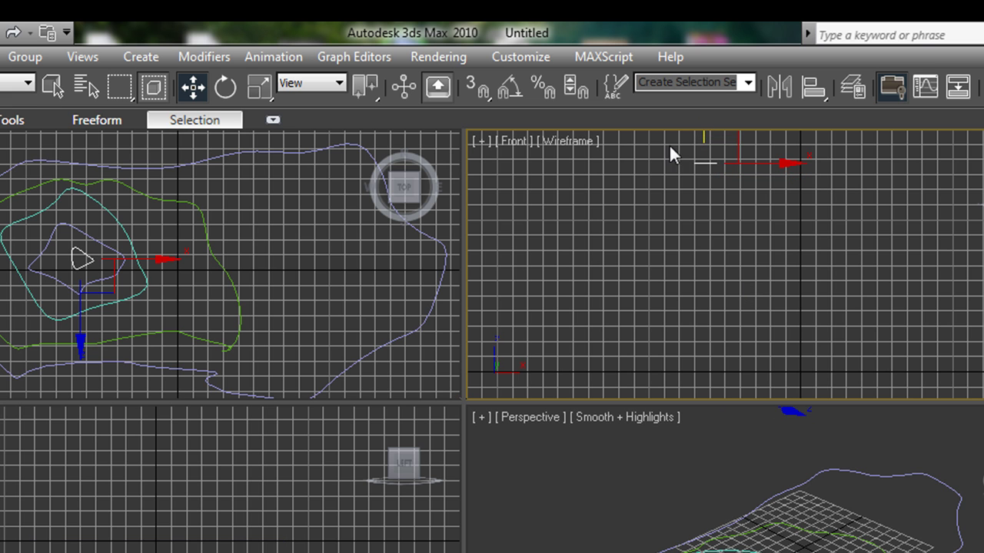
In the Front view, raise the fourth contour to just below the smallest one and the third contour to a lower level beneath it
left_click(69, 289)
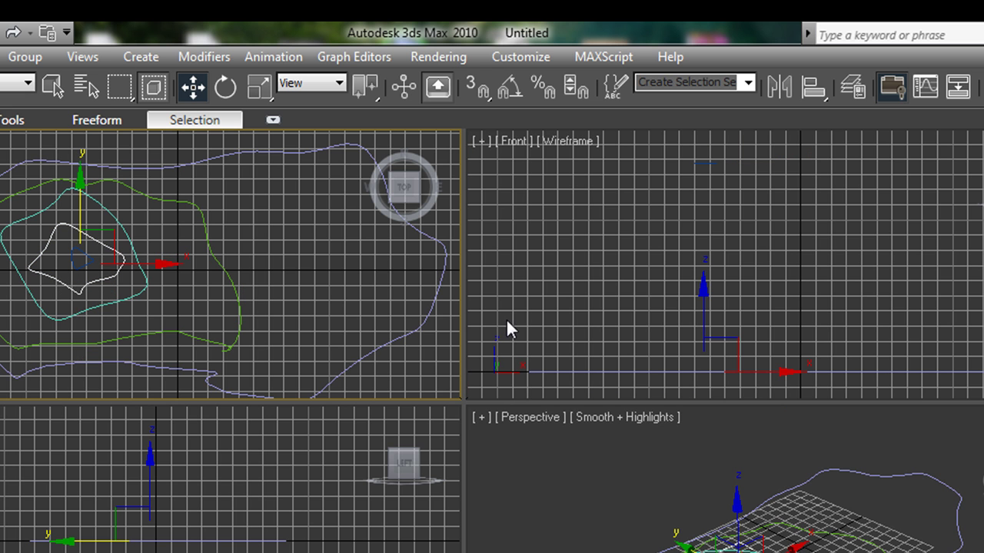
left_click_drag(703, 290, 718, 112)
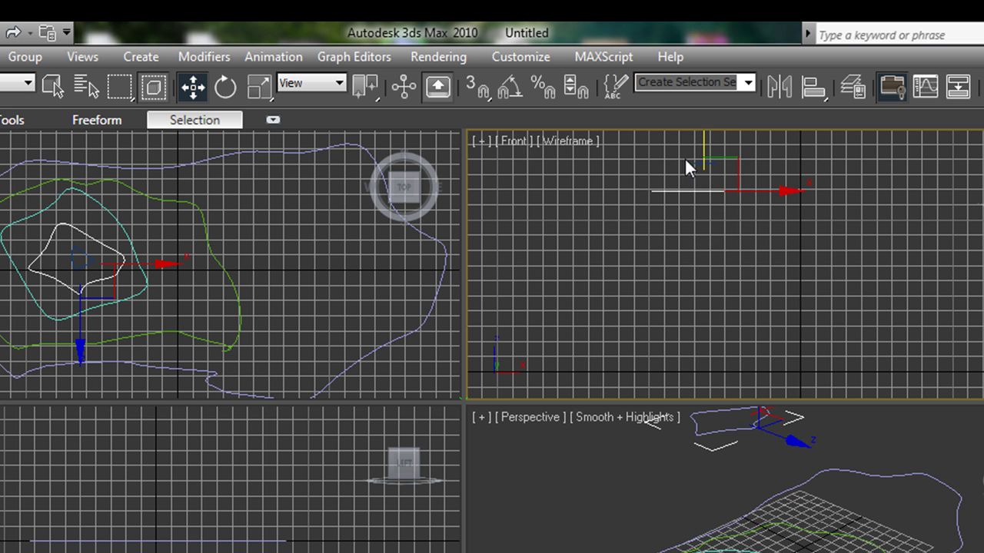
key("ctrl+z")
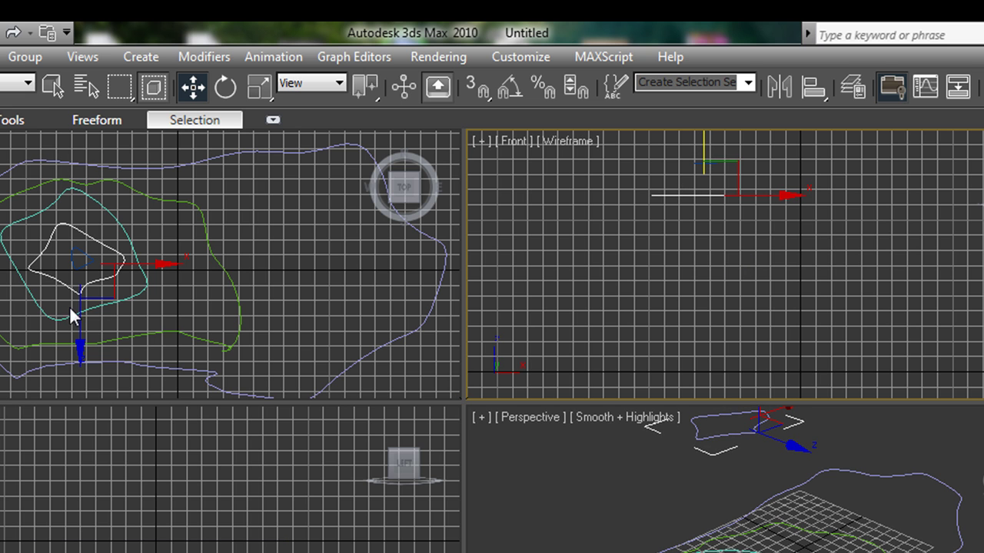
left_click(44, 315)
left_click_drag(695, 294, 716, 176)
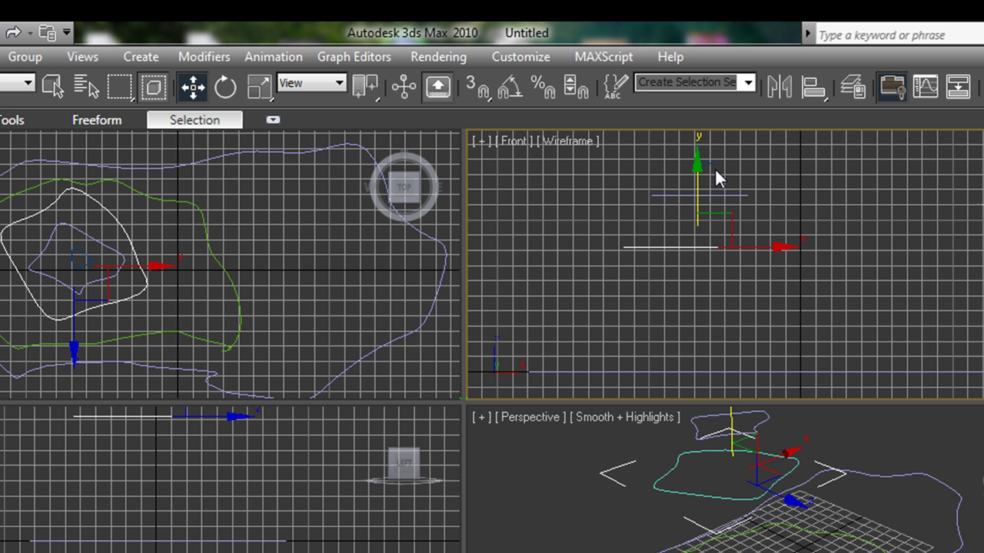
Raise the second contour in the Front view to a level between the base contour and the third contour
left_click(216, 342)
left_click_drag(726, 302, 735, 233)
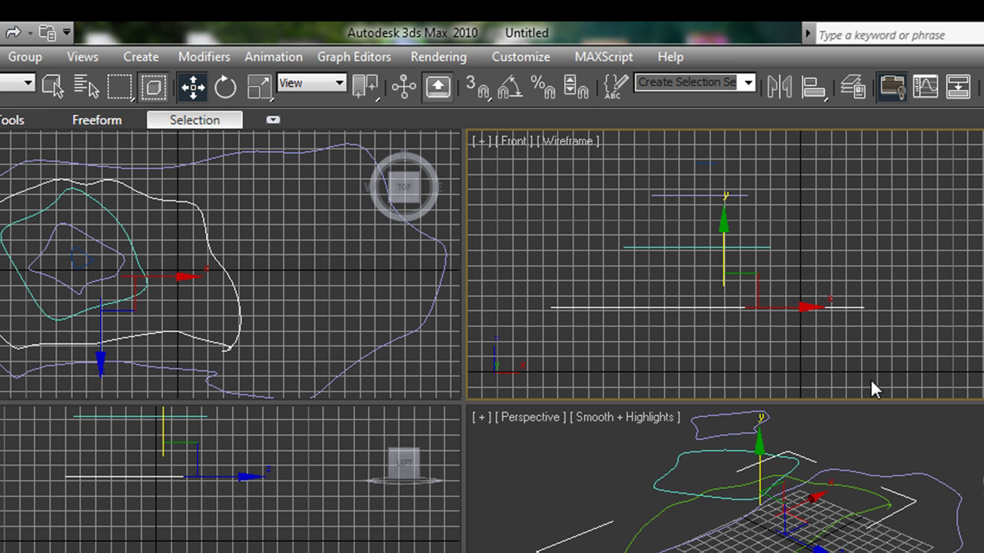
Select the outermost base contour and create a Terrain compound object from it
left_click(399, 335)
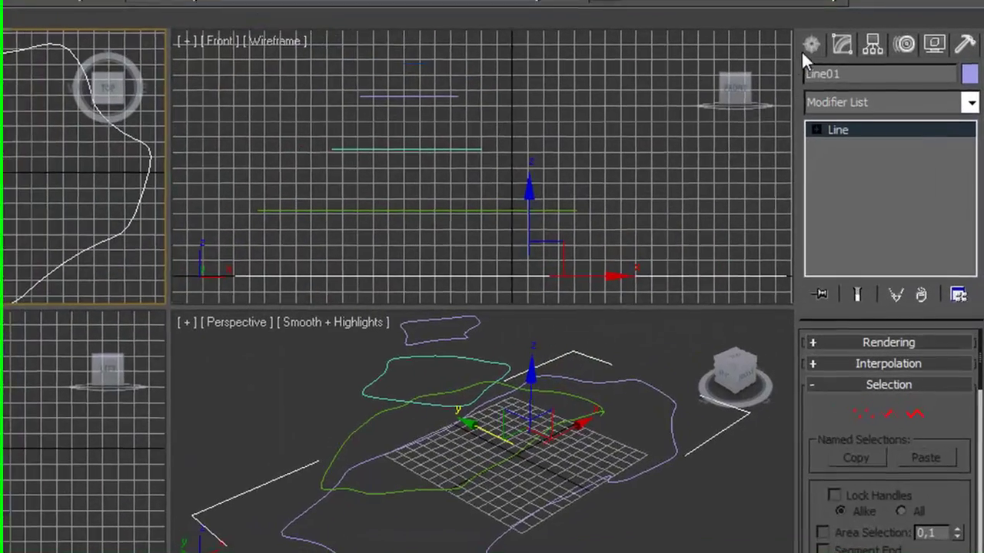
left_click(833, 67)
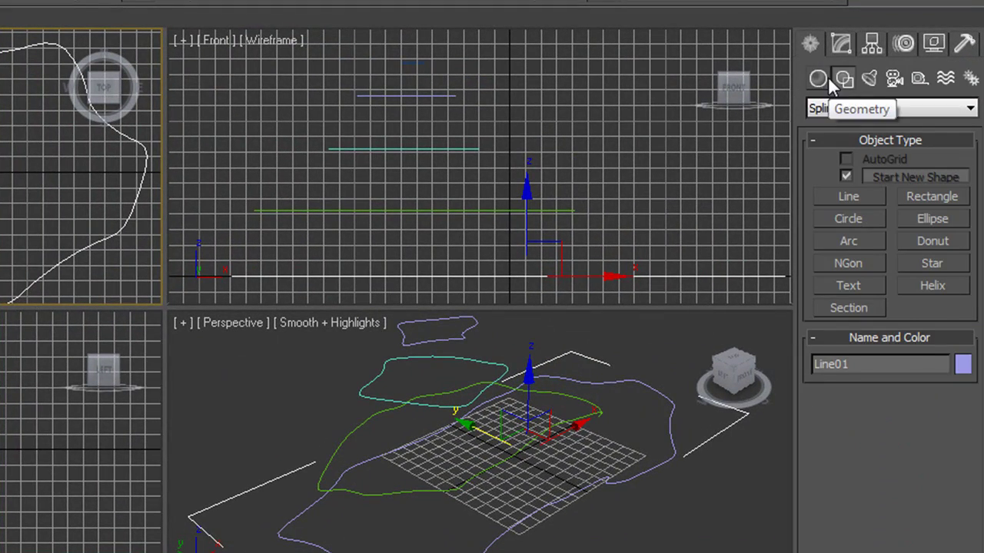
left_click(821, 77)
left_click(925, 109)
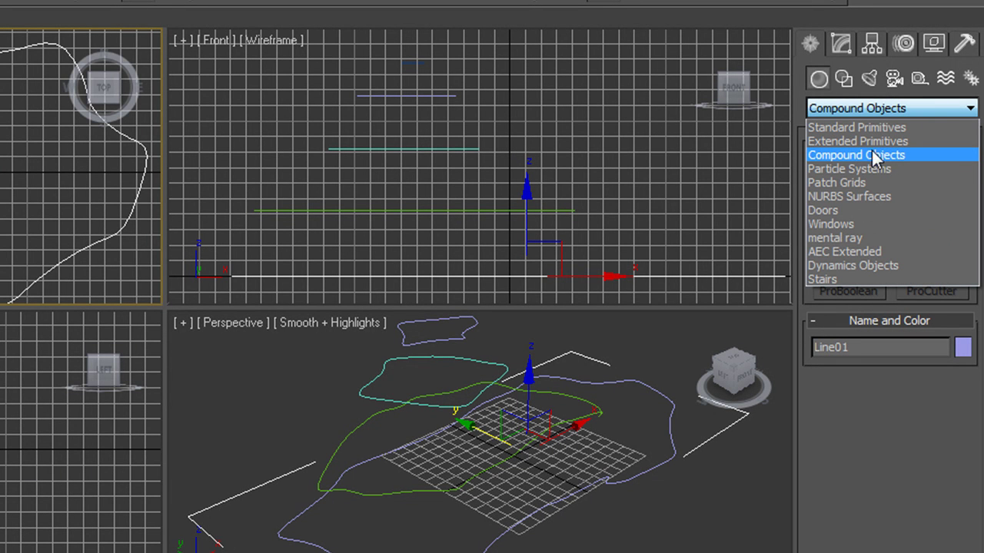
left_click(875, 153)
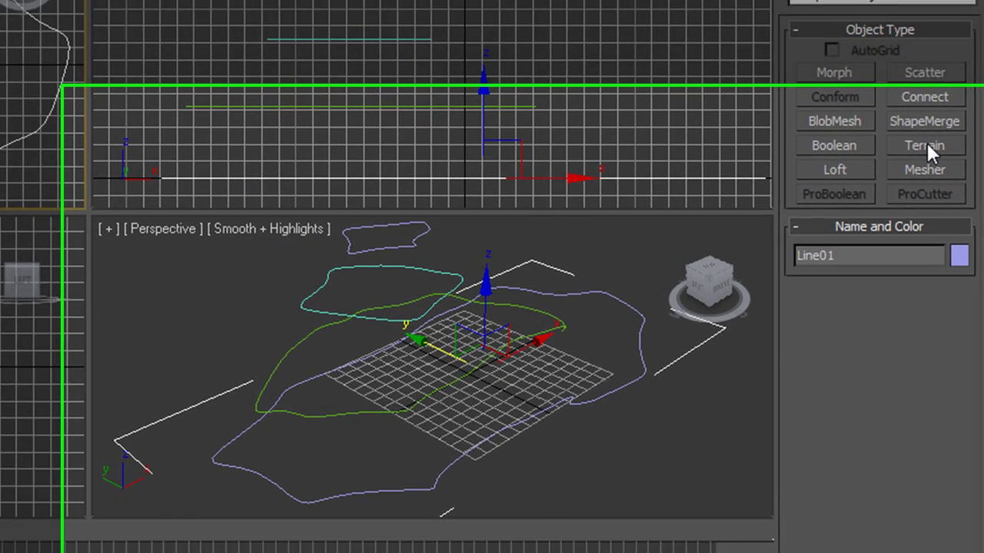
left_click(922, 247)
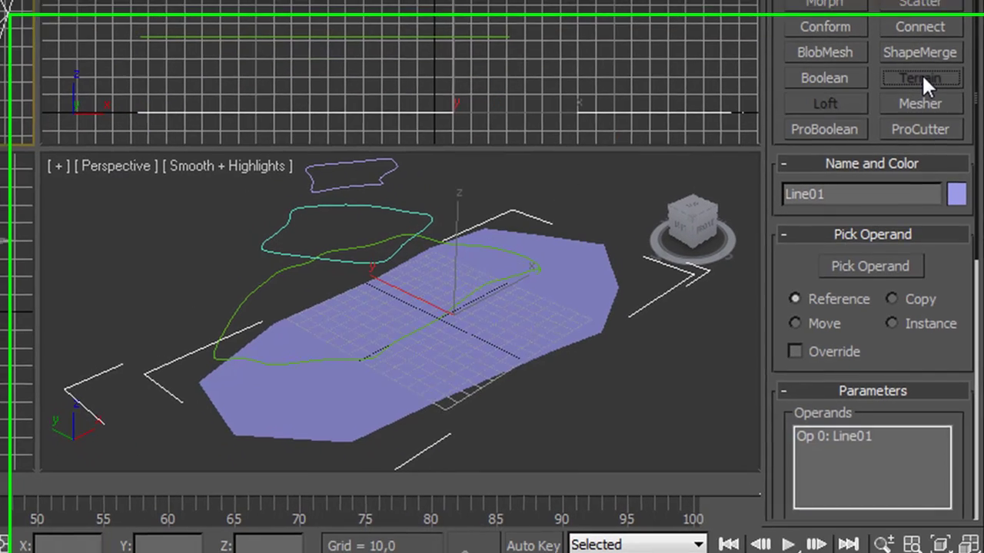
Add the four raised contours to the terrain as reference operands, picking them in order from the lowest to the peak
left_click(859, 252)
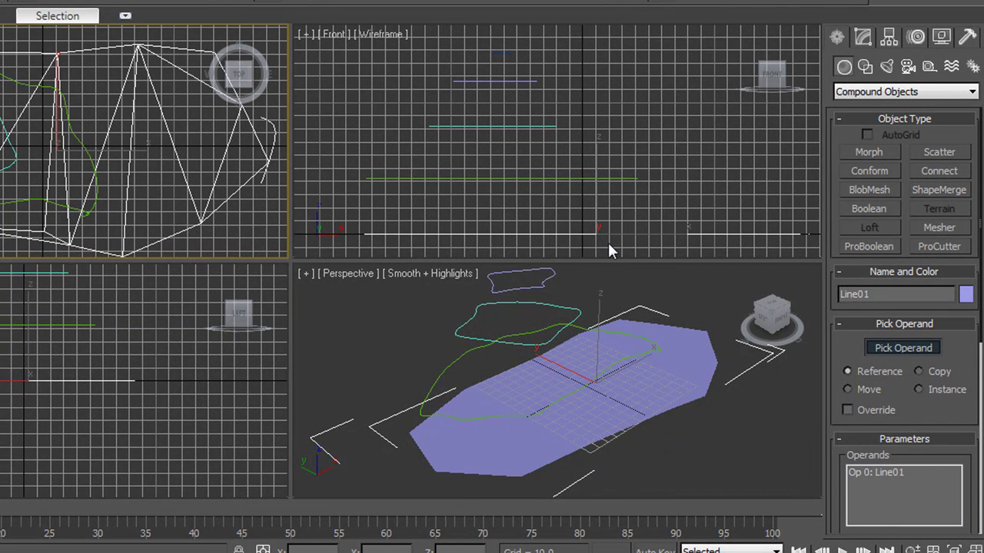
left_click(612, 180)
left_click(612, 179)
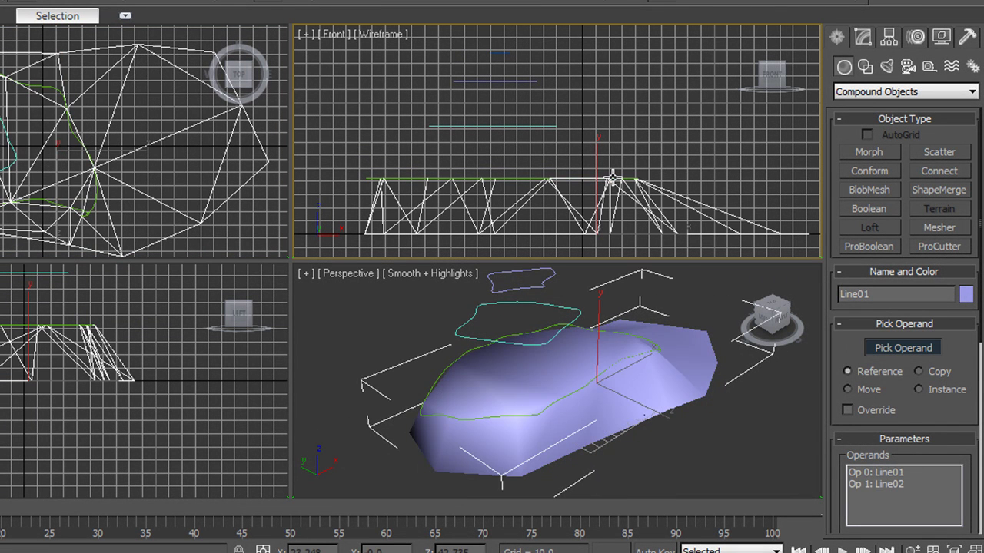
left_click(544, 126)
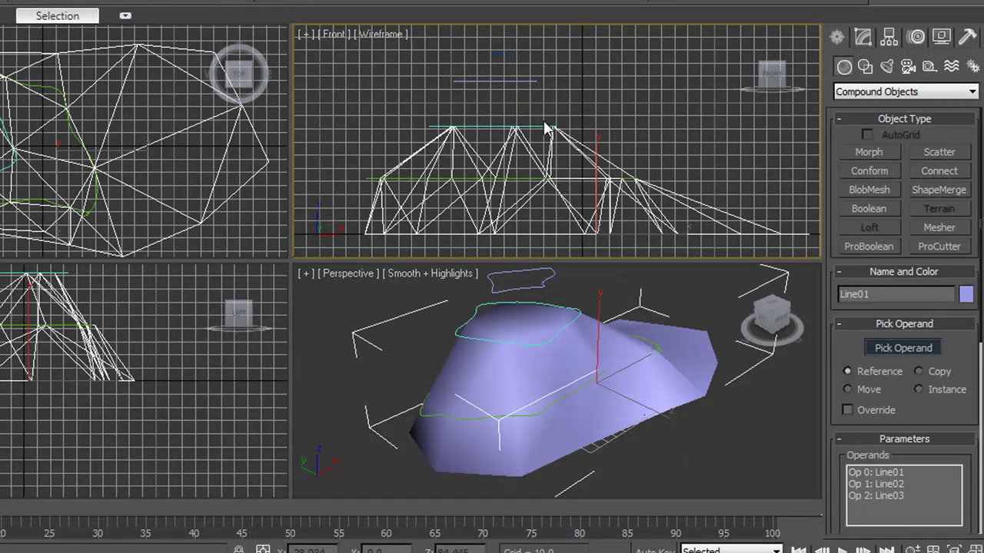
left_click(523, 79)
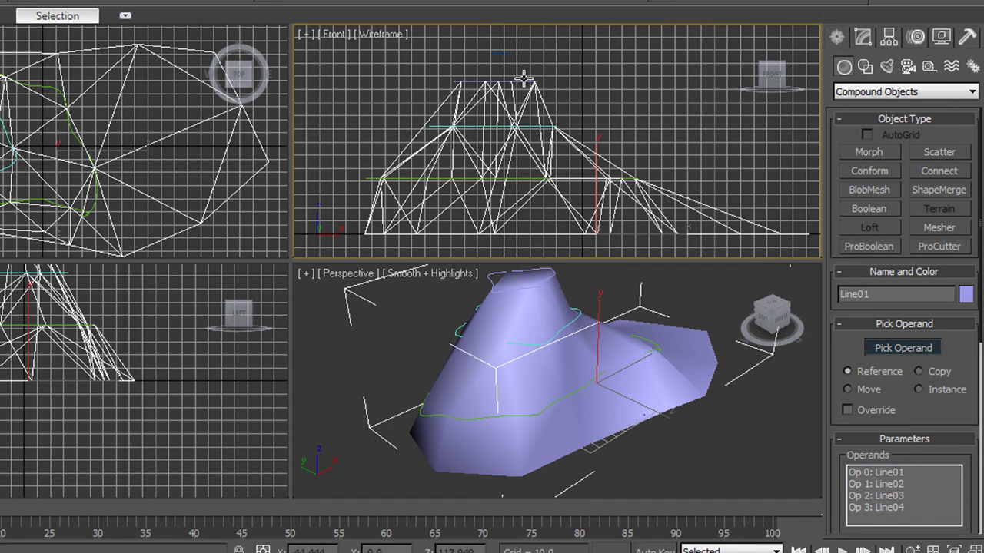
left_click(501, 52)
Examine the mountain's shape from several angles in the maximized Perspective view
middle_click_drag(648, 377, 604, 385, "alt")
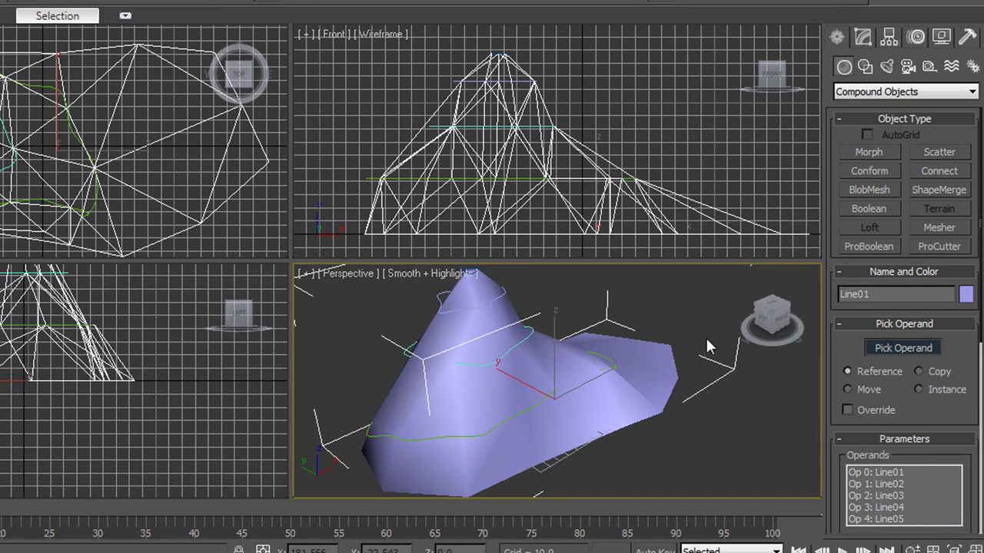
left_click_drag(792, 319, 752, 338)
middle_click_drag(738, 323, 661, 366, "alt")
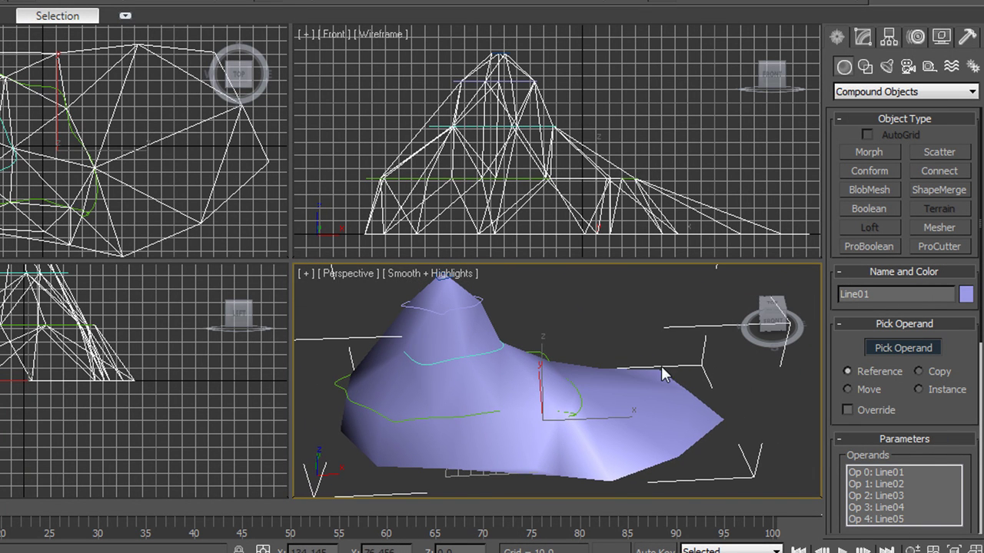
key("alt+w")
middle_click_drag(555, 244, 573, 246)
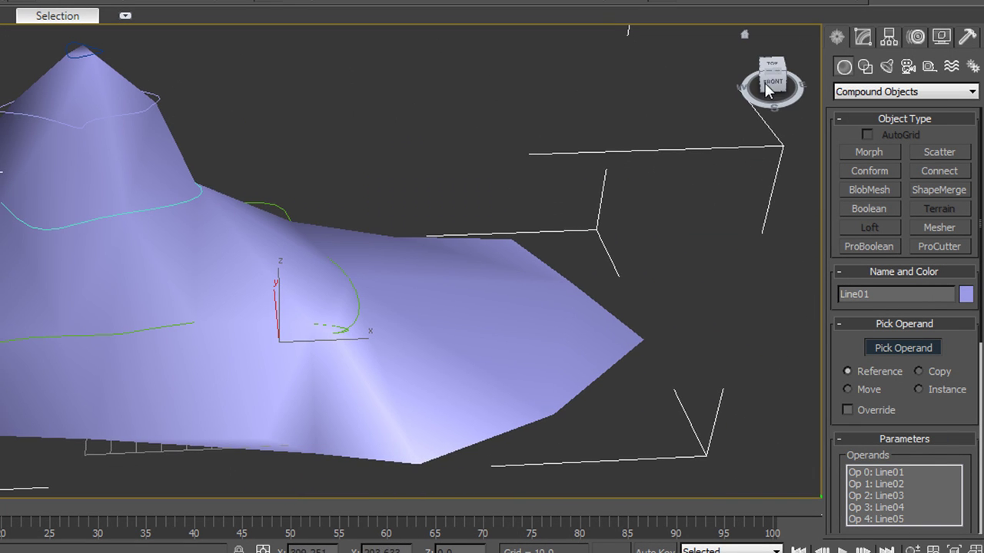
mouse_move(769, 75)
left_mouse_down()
mouse_move(757, 88)
mouse_move(757, 123)
mouse_move(764, 86)
left_mouse_up()
middle_click_drag(411, 207, 466, 209)
middle_click_drag(390, 234, 390, 222)
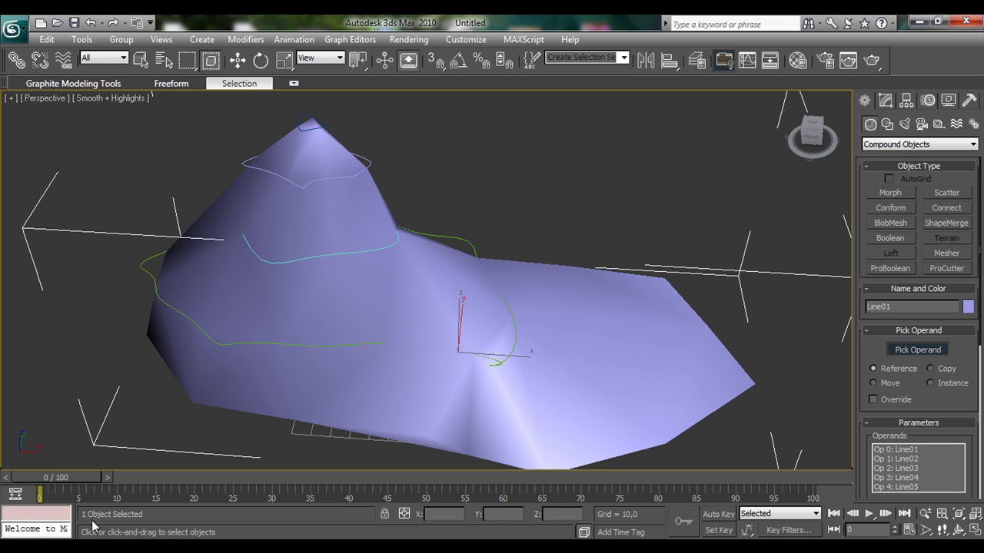
Switch to the web browser and open the Soil and Earth category under Nature at mayang.com/textures
mouse_move(173, 544)
left_click(253, 472)
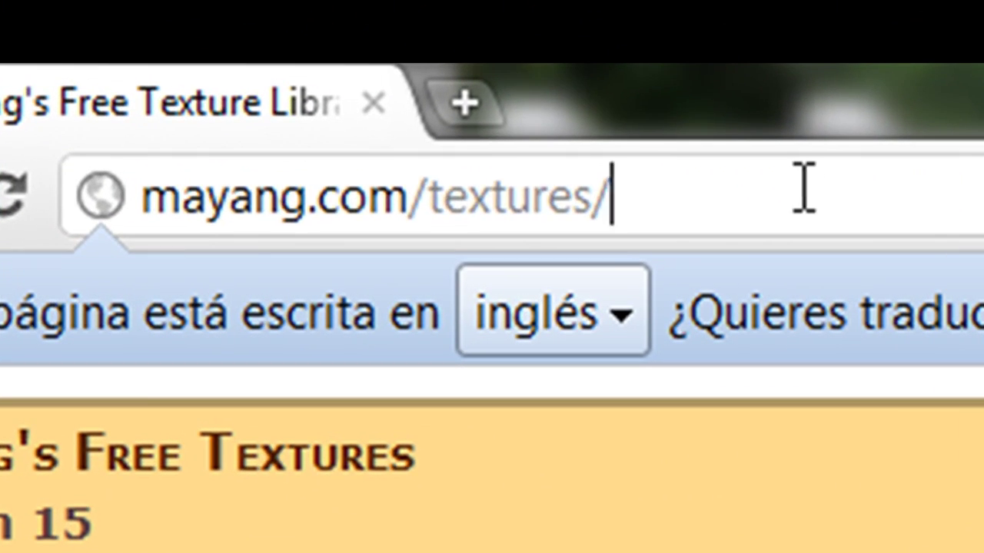
left_click(228, 56)
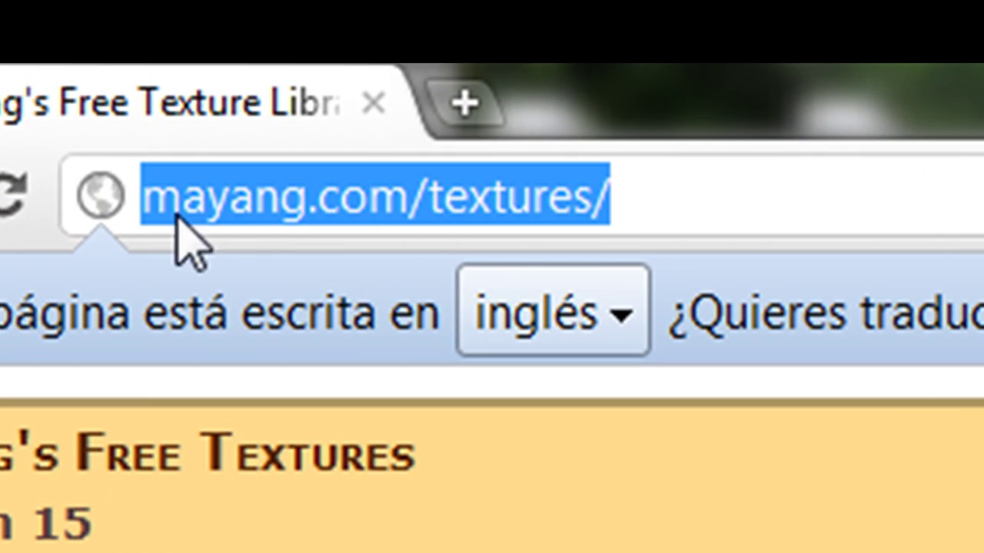
left_click(650, 184)
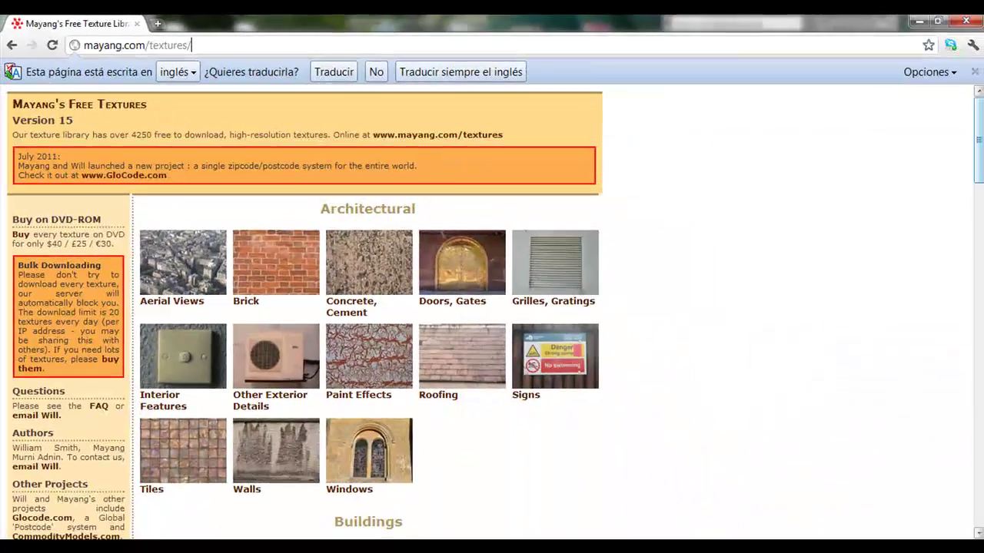
scroll(492, 308, "down", 5)
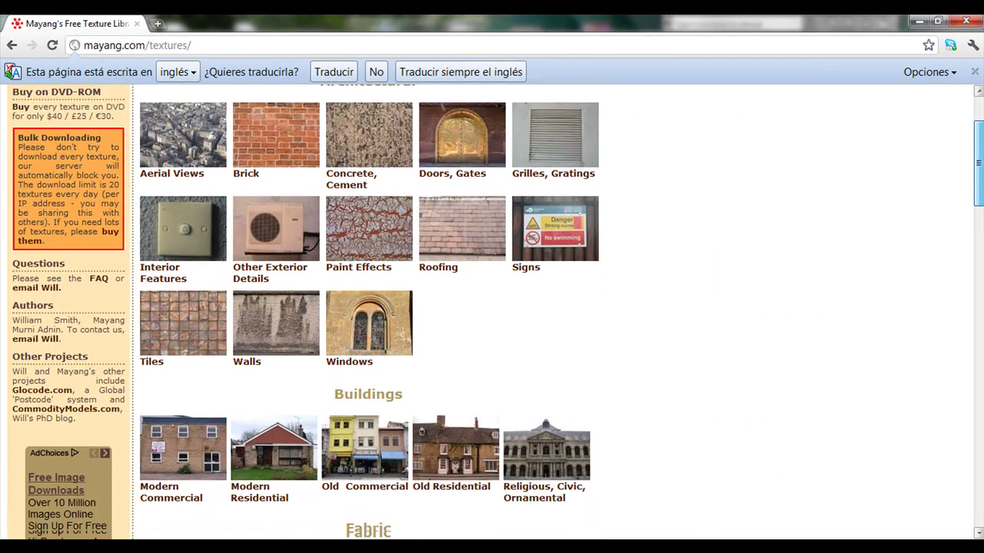
scroll(492, 307, "down", 5)
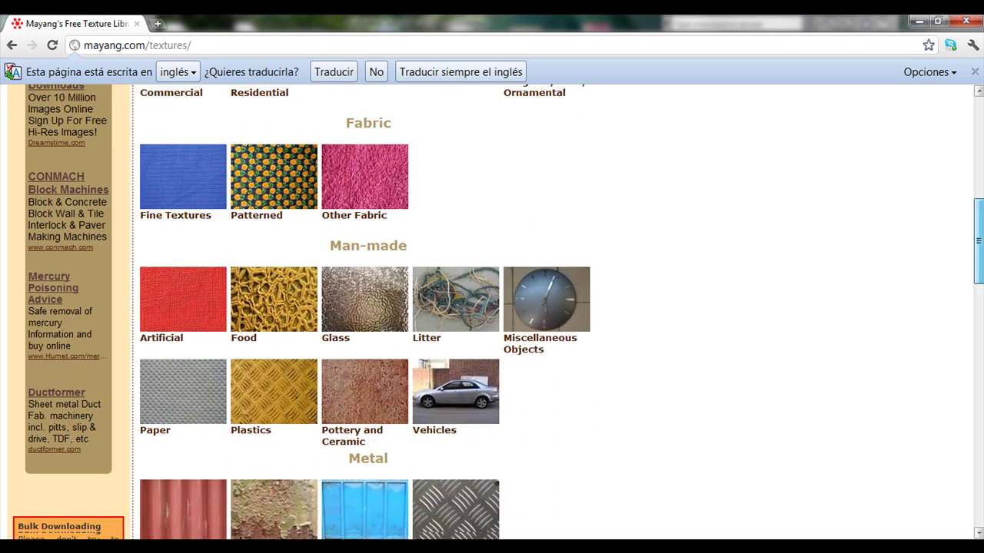
scroll(816, 272, "down", 4)
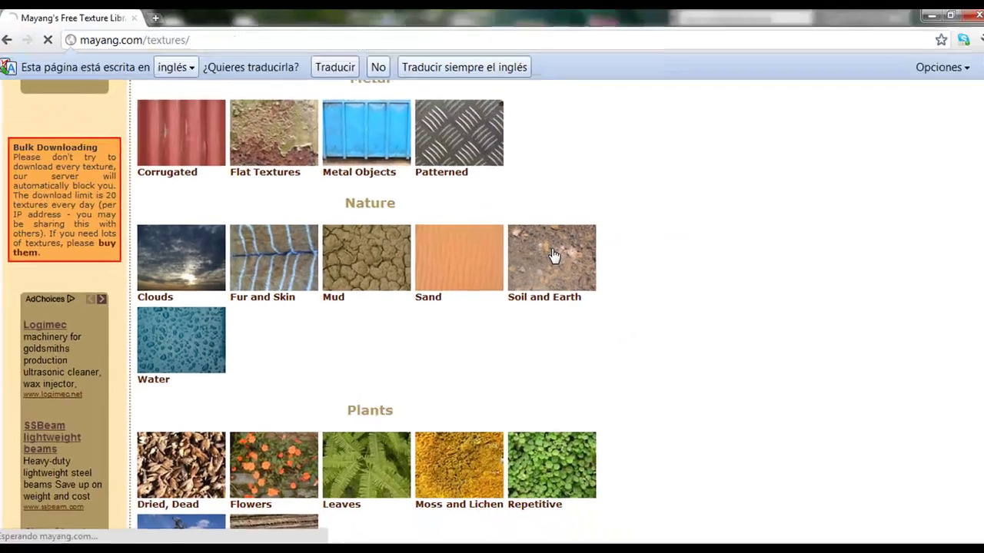
left_click(877, 198)
Find the "weeds in dry earth" texture among the soil images and open it at full size
scroll(912, 169, "down", 1)
scroll(492, 300, "down", 5)
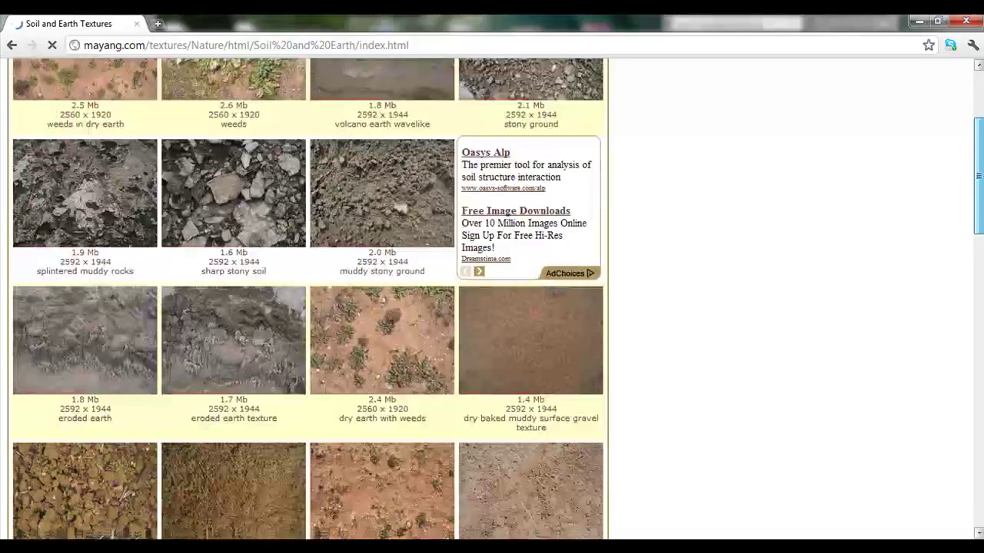
scroll(492, 300, "up", 3)
scroll(307, 300, "up", 2)
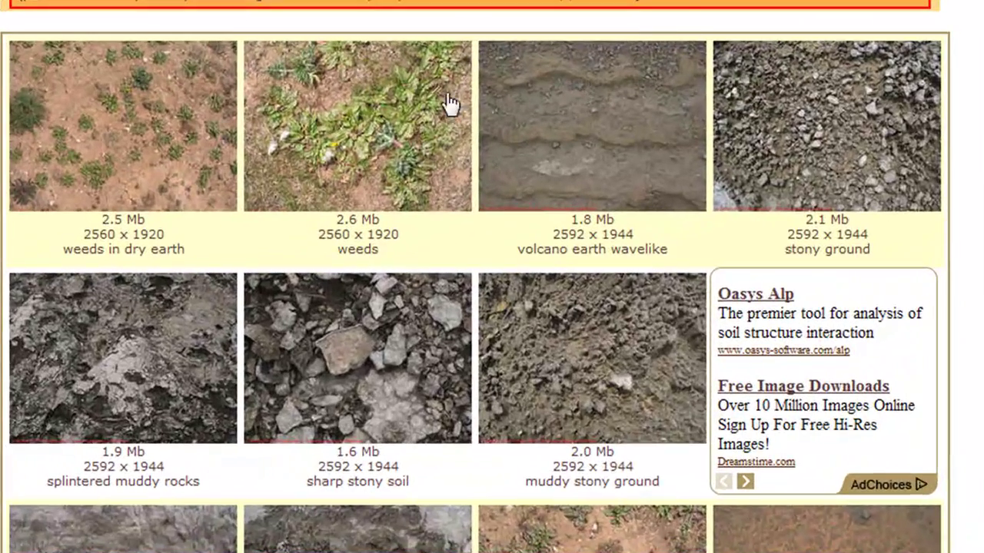
scroll(100, 115, "up", 1)
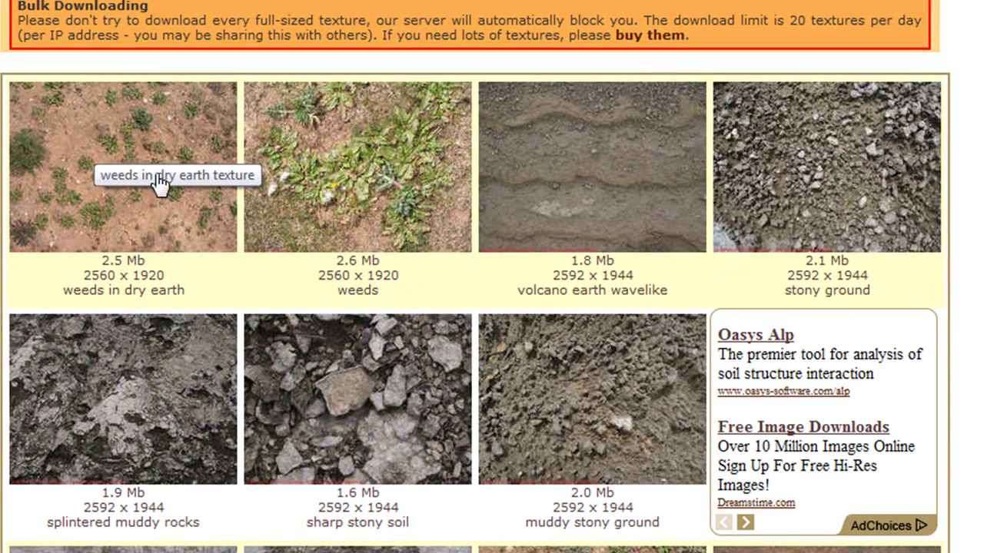
left_click(177, 165)
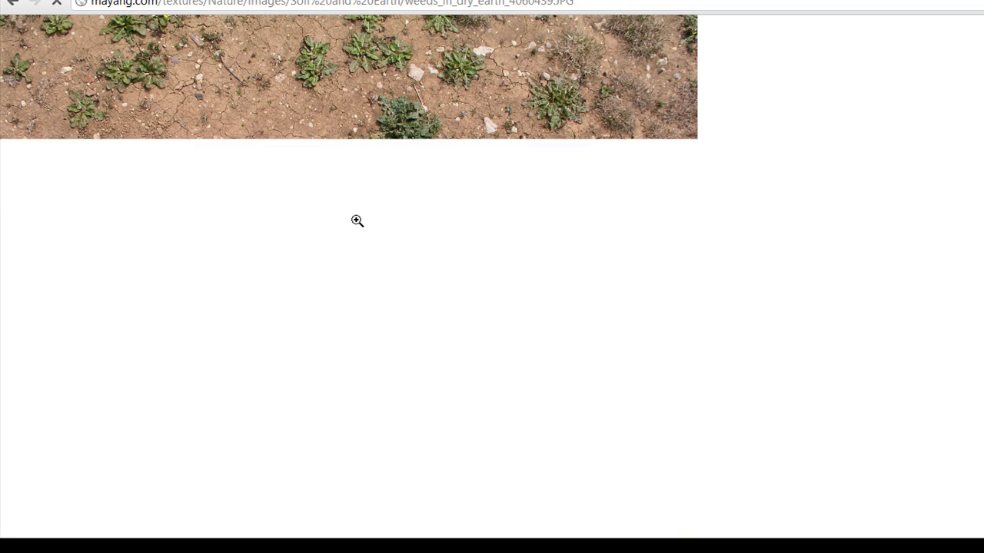
left_click(363, 204)
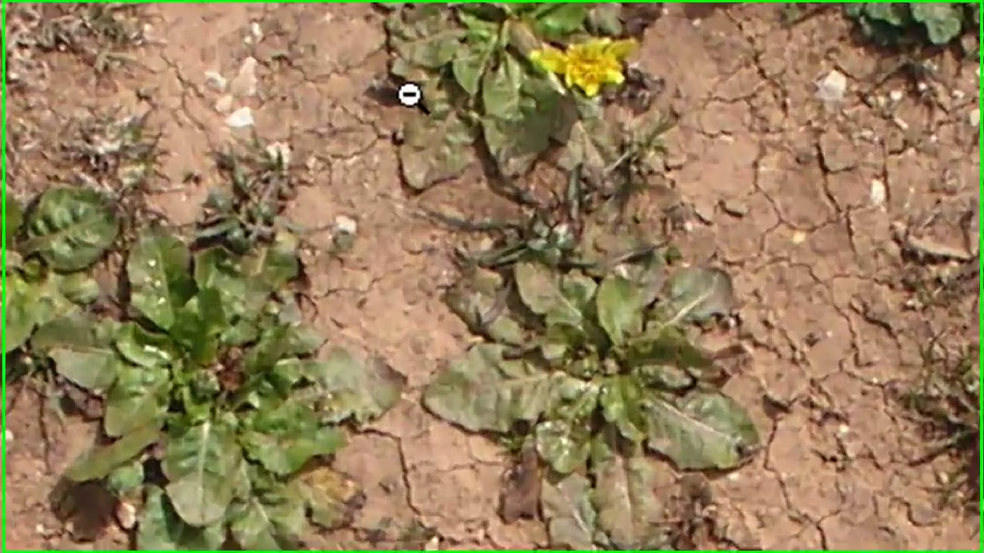
Save the full-size weeds in dry earth image to the desktop (Escritorio) as a JPEG
right_click(477, 192)
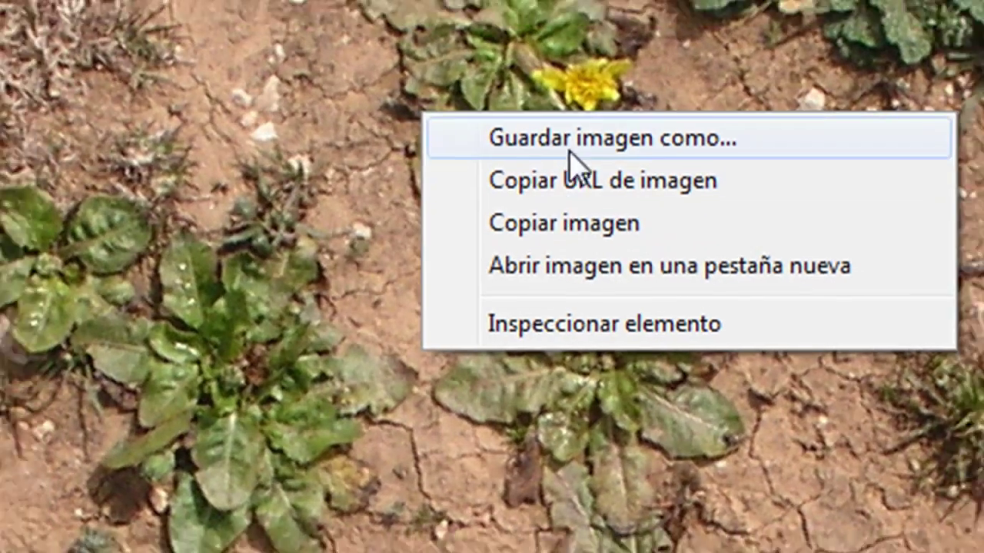
left_click(572, 123)
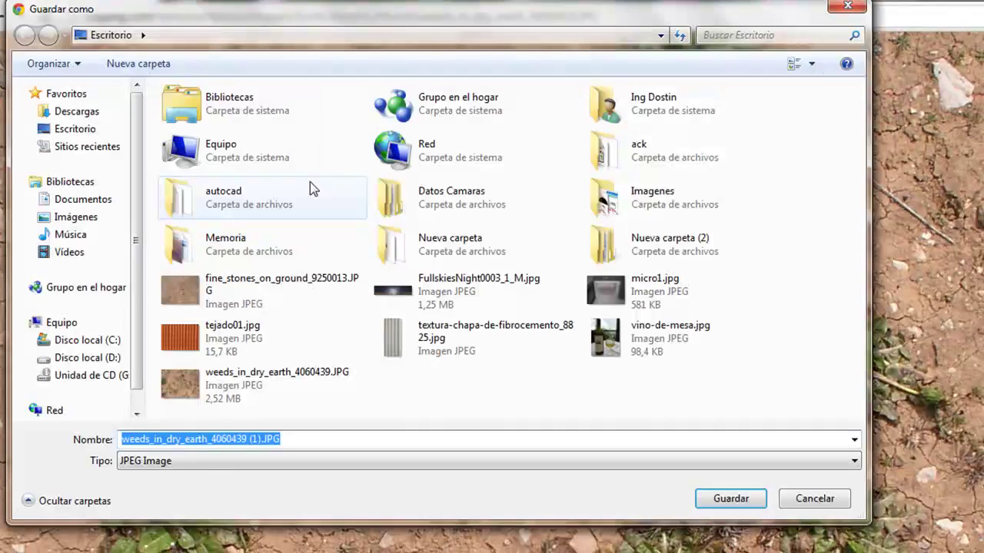
left_click(75, 131)
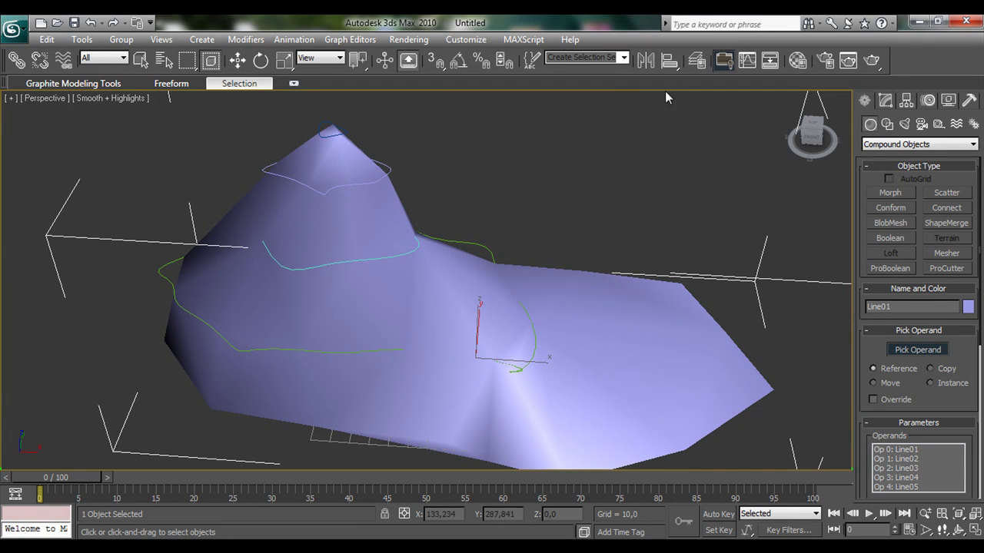
In 3ds Max, choose a Bitmap map for the diffuse channel of the first material, 01 - Default
left_click(798, 61)
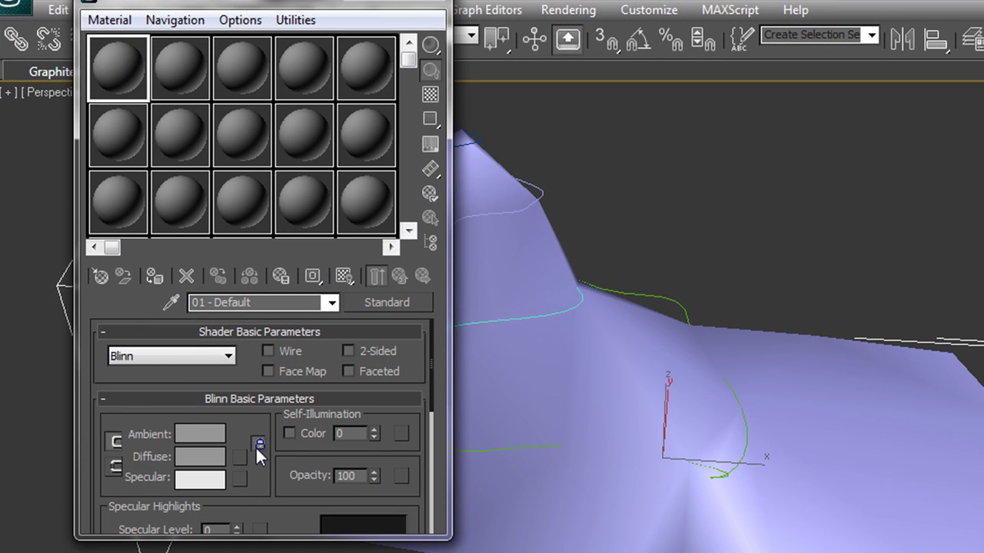
left_click(240, 458)
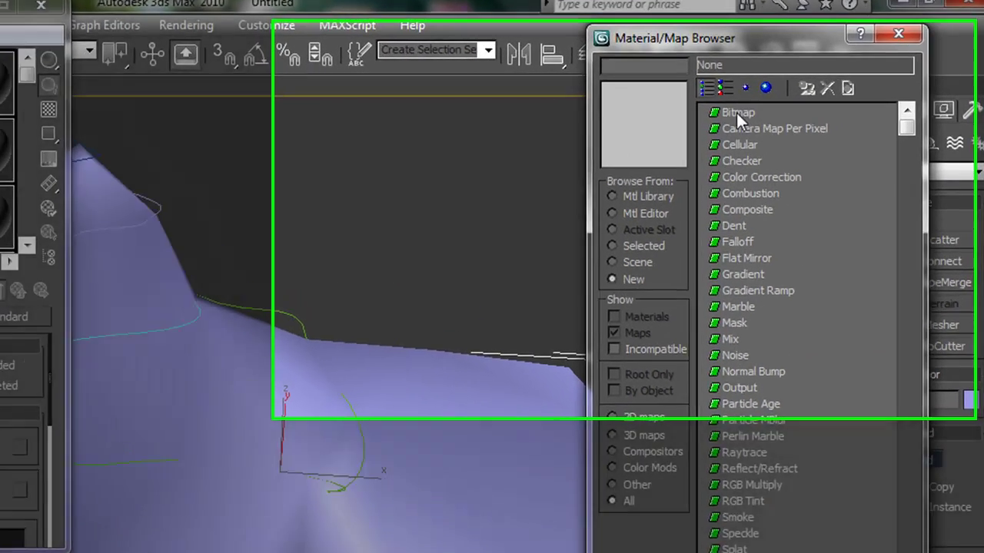
left_click(772, 106)
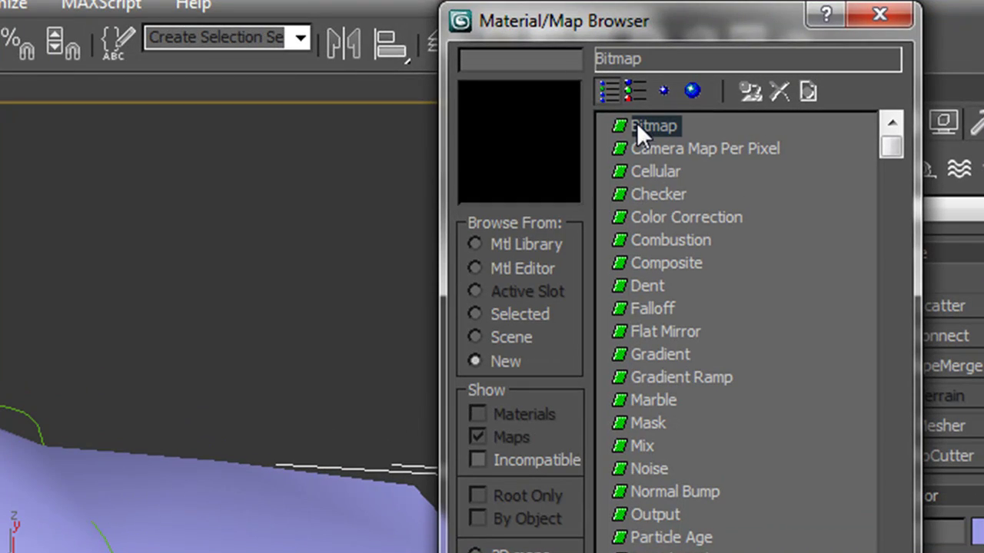
double_click(649, 128)
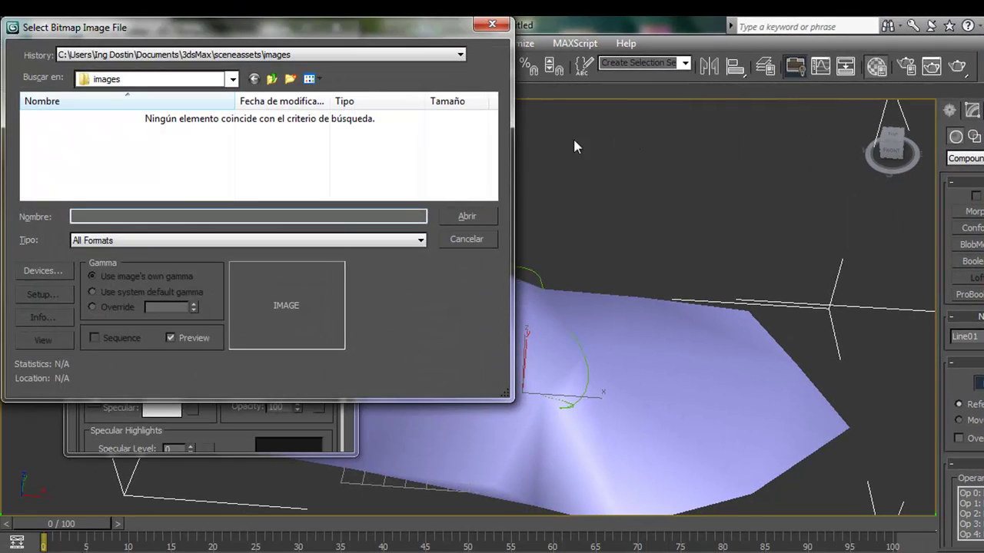
Load weeds_in_dry_earth_4060439.JPG from the desktop (Escritorio) as the material's diffuse bitmap
left_click_drag(296, 27, 619, 50)
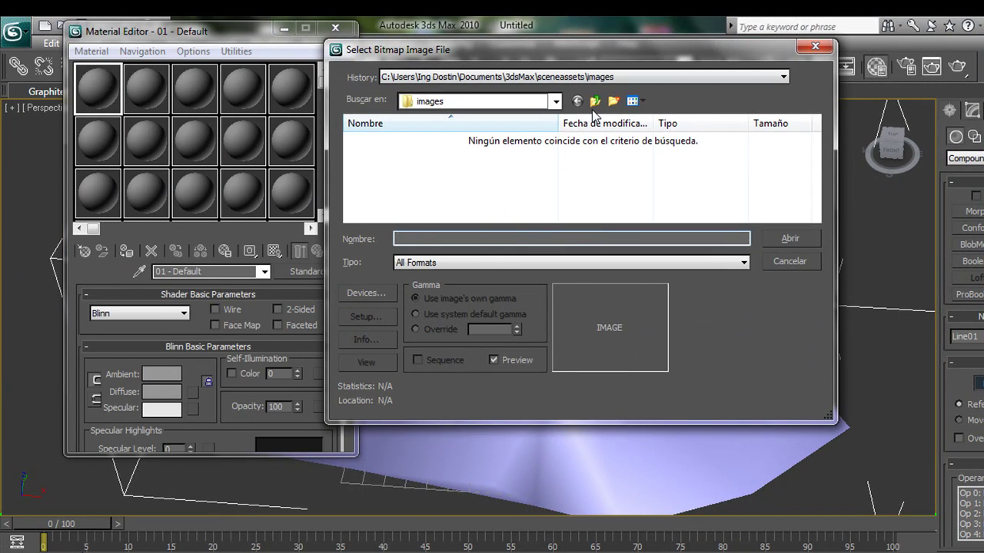
left_click(595, 103)
left_click(595, 102)
left_click(595, 102)
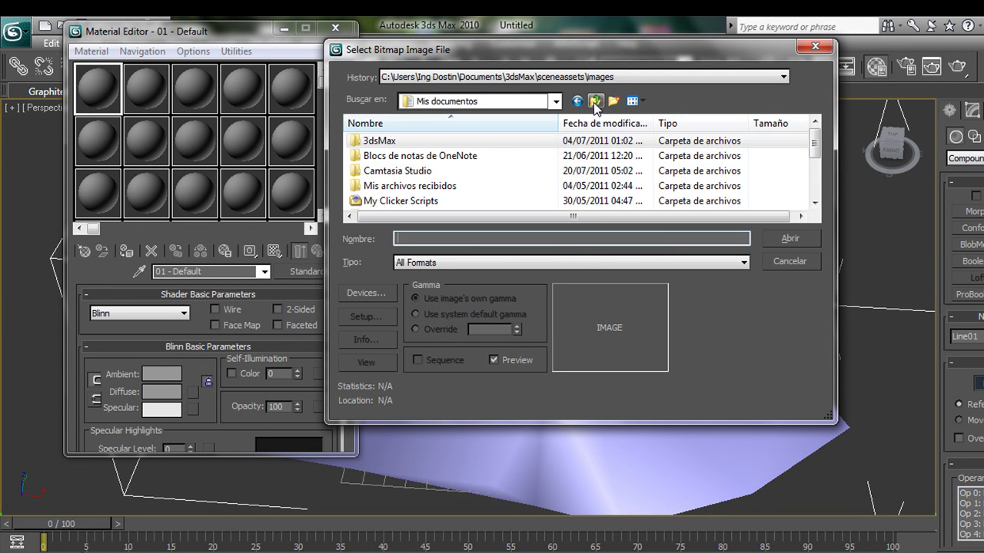
left_click(594, 102)
left_click(595, 102)
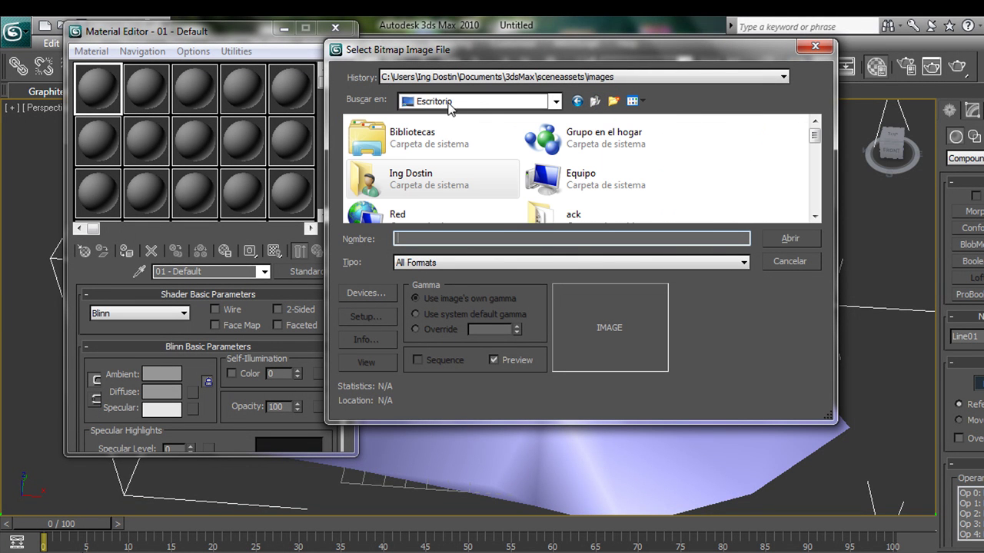
left_click_drag(815, 144, 790, 211)
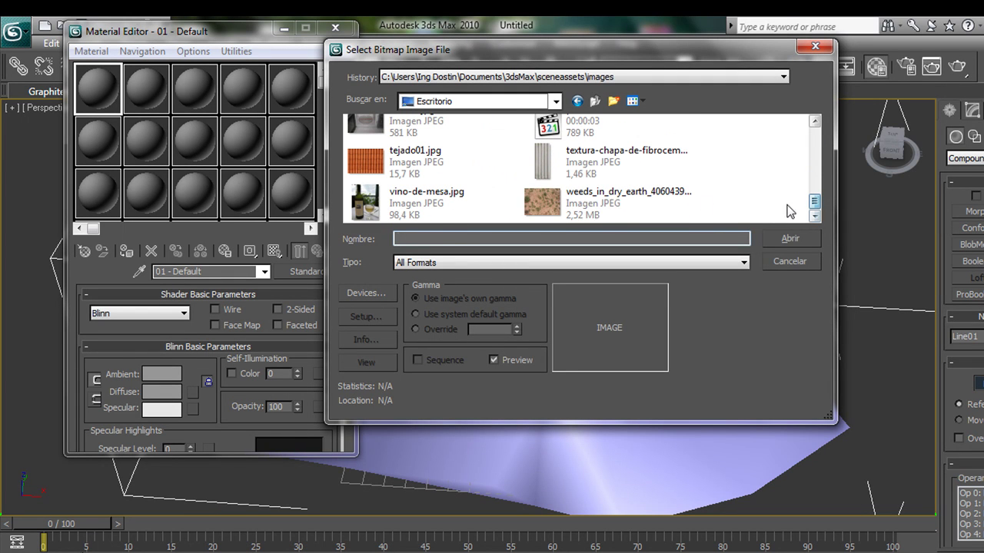
left_click(550, 202)
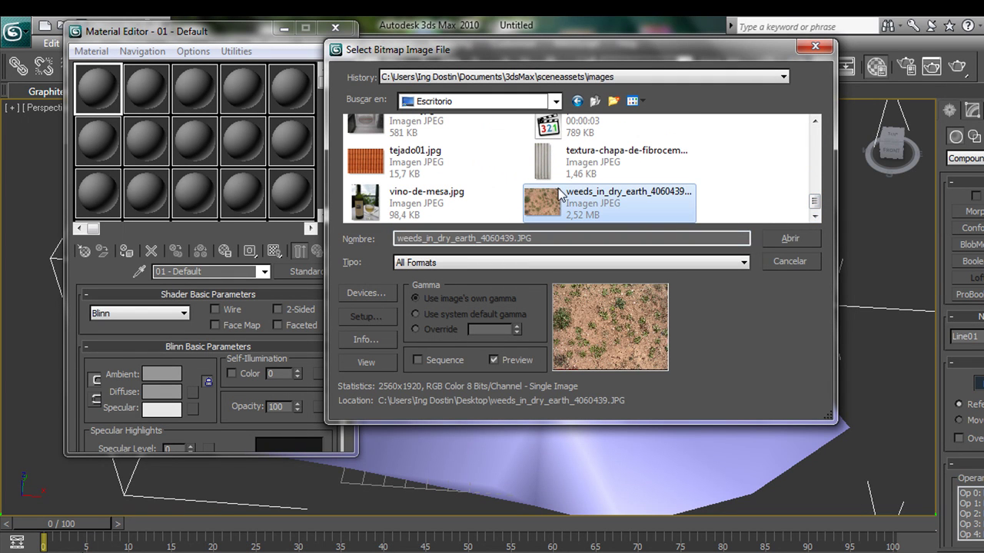
left_click(790, 239)
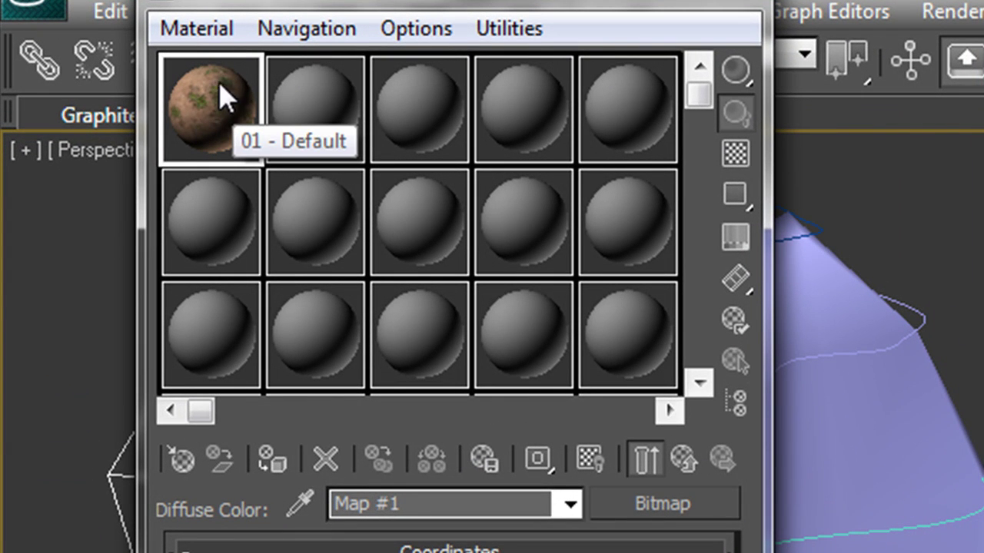
Assign the soil material to the selected terrain, enable its map display in the viewport, and close the Material Editor
left_click(269, 459)
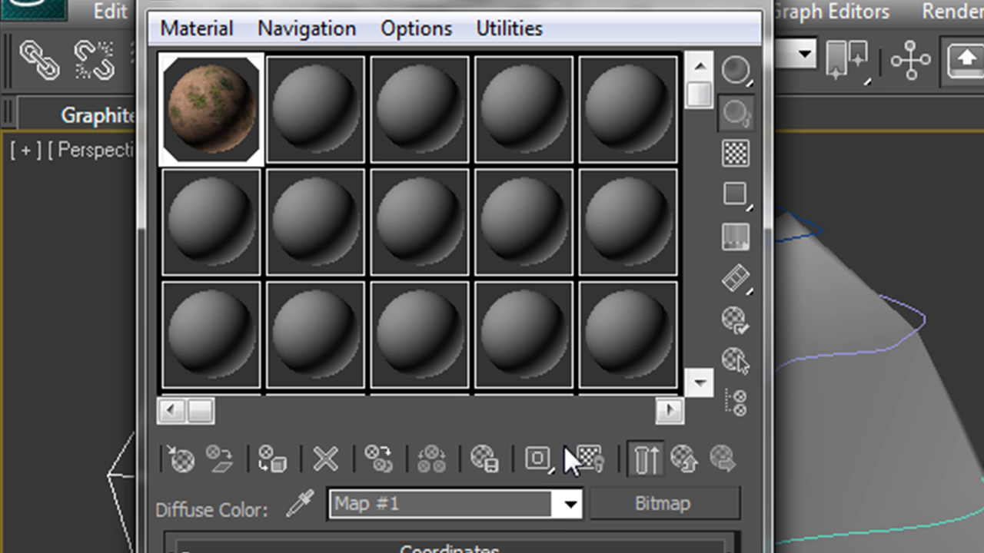
left_click(590, 461)
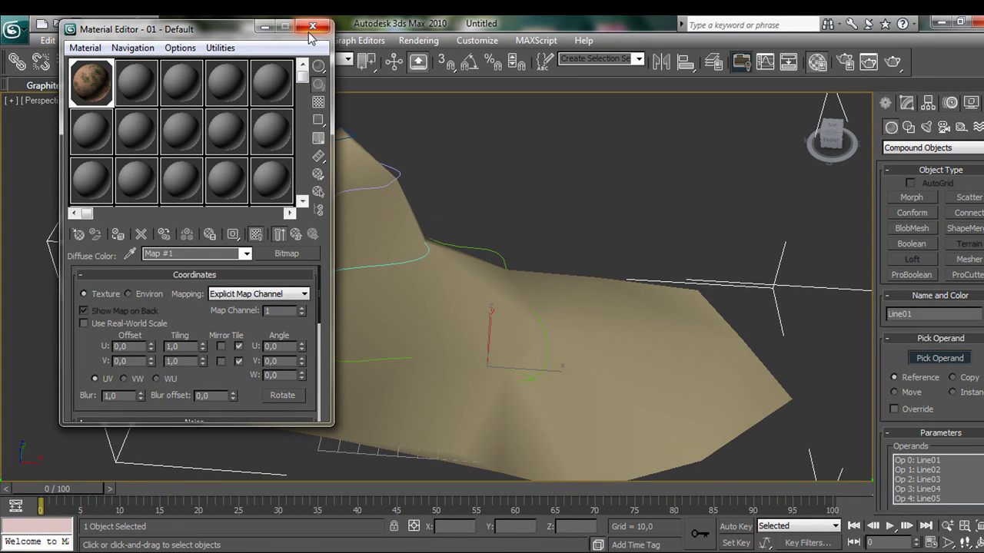
left_click(312, 27)
middle_click_drag(472, 192, 317, 228, "alt")
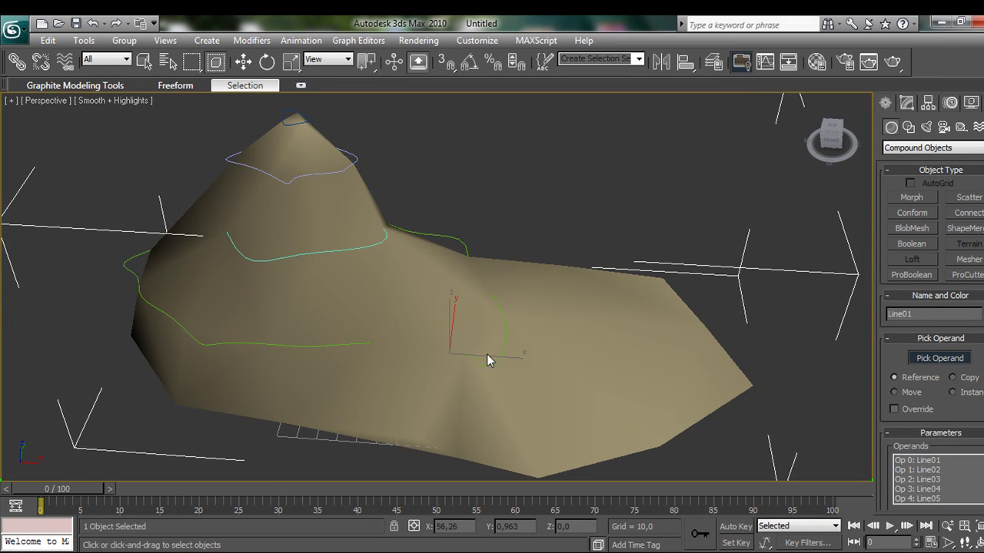
middle_click_drag(426, 267, 426, 247)
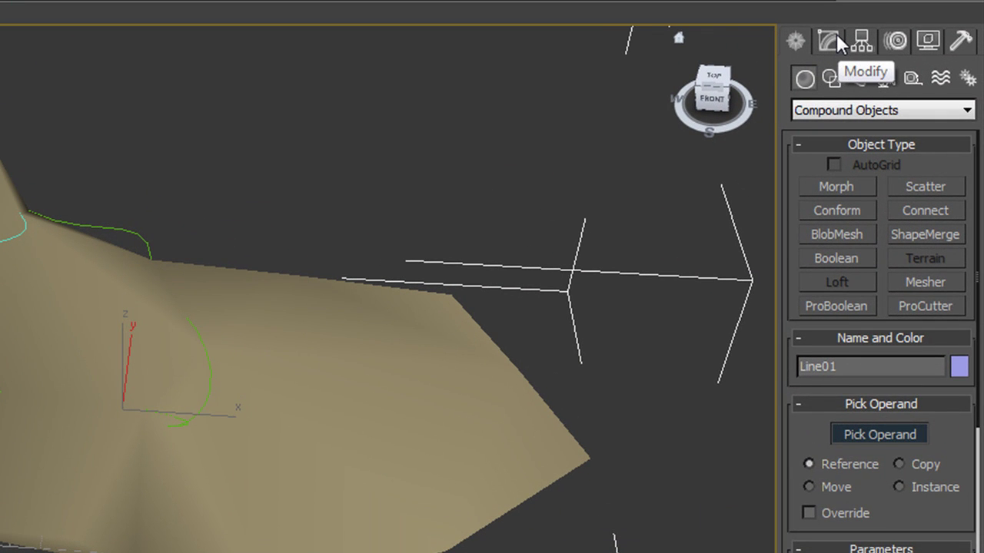
Add a UVW Map modifier to the terrain
left_click(833, 39)
left_click(966, 103)
scroll(972, 163, "up", 5)
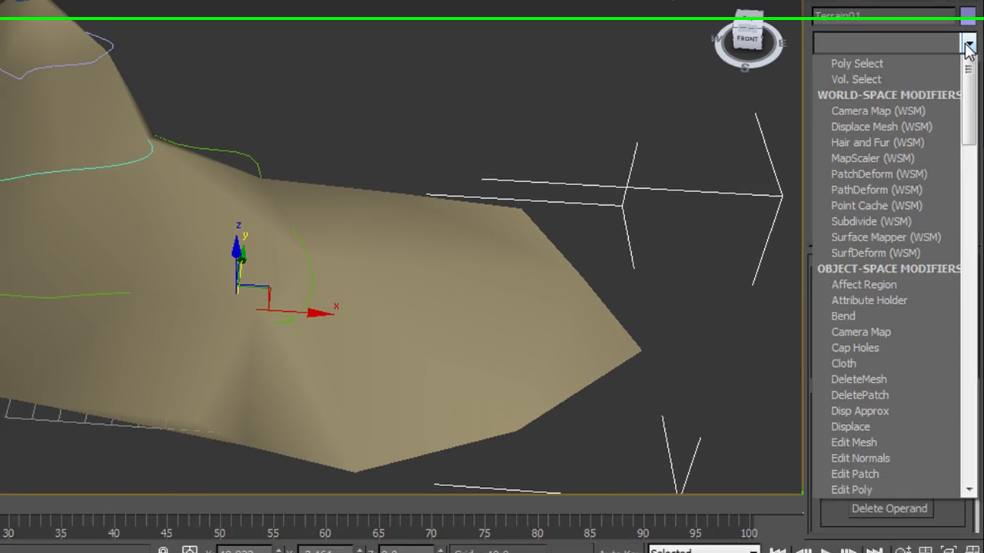
scroll(972, 70, "down", 20)
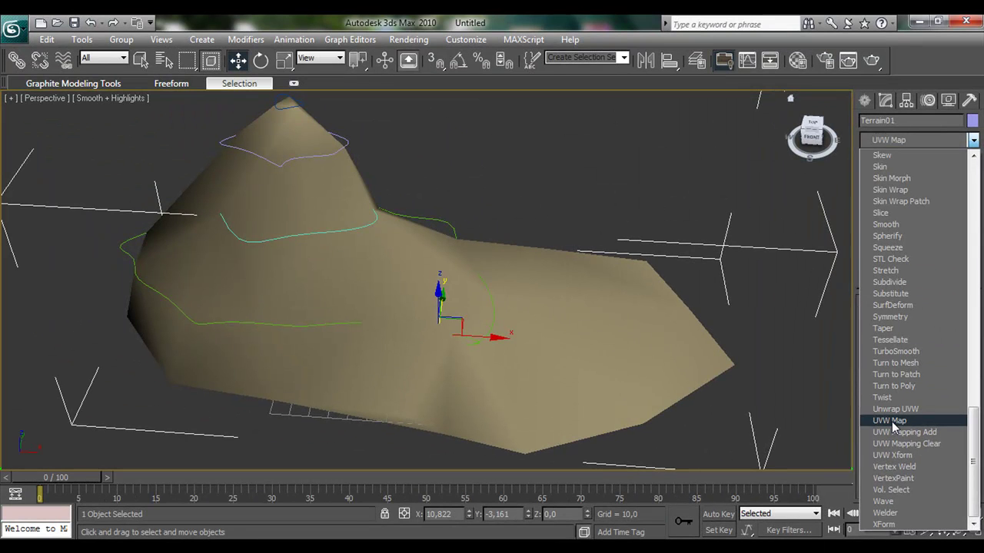
left_click(891, 421)
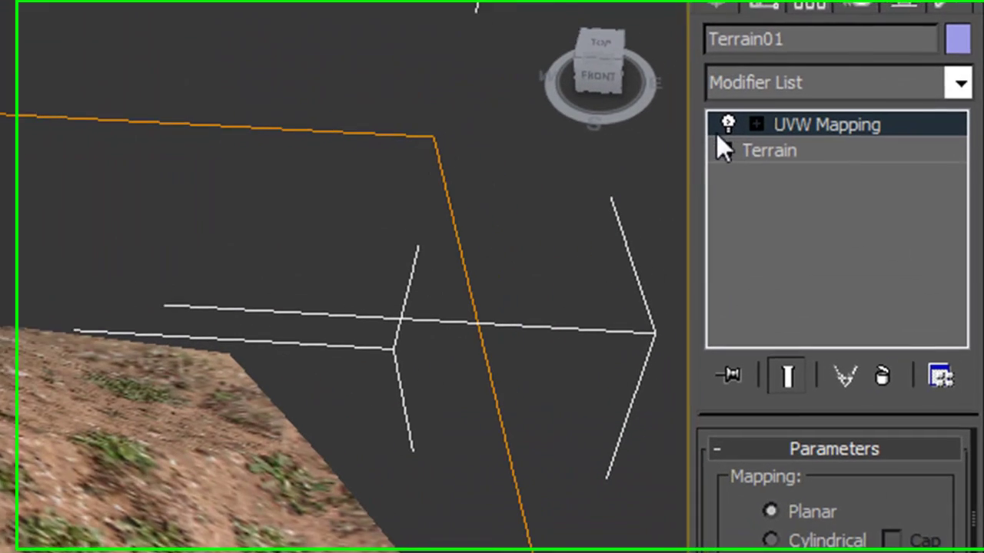
Scale the UVW Mapping gizmo down uniformly to about a quarter of its size, then leave gizmo editing
left_click(753, 122)
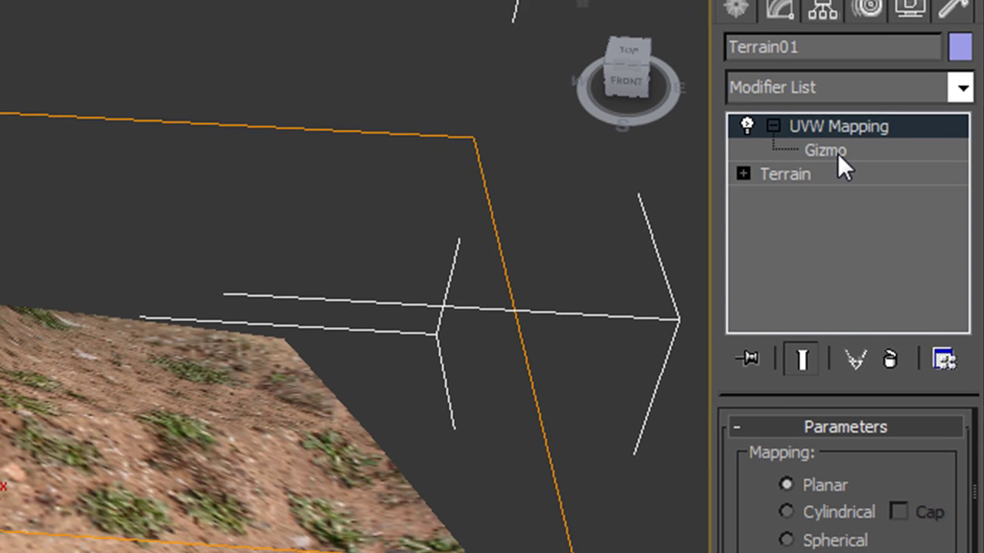
left_click(846, 150)
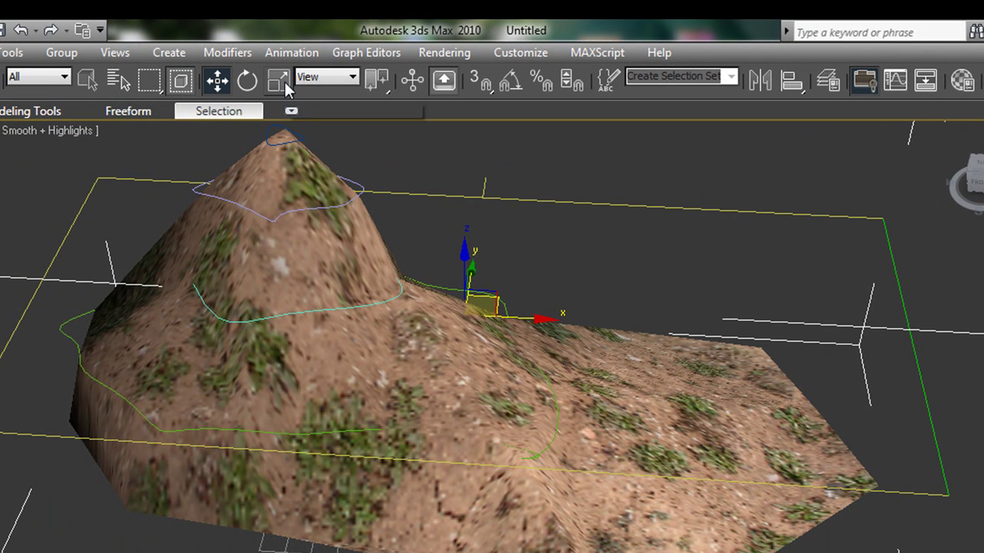
left_click(284, 82)
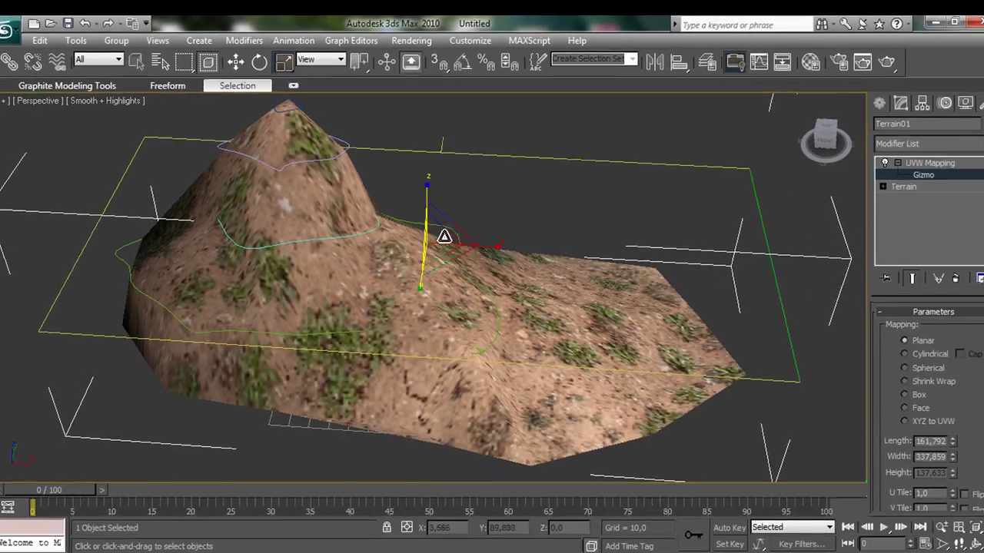
left_click_drag(429, 238, 335, 434)
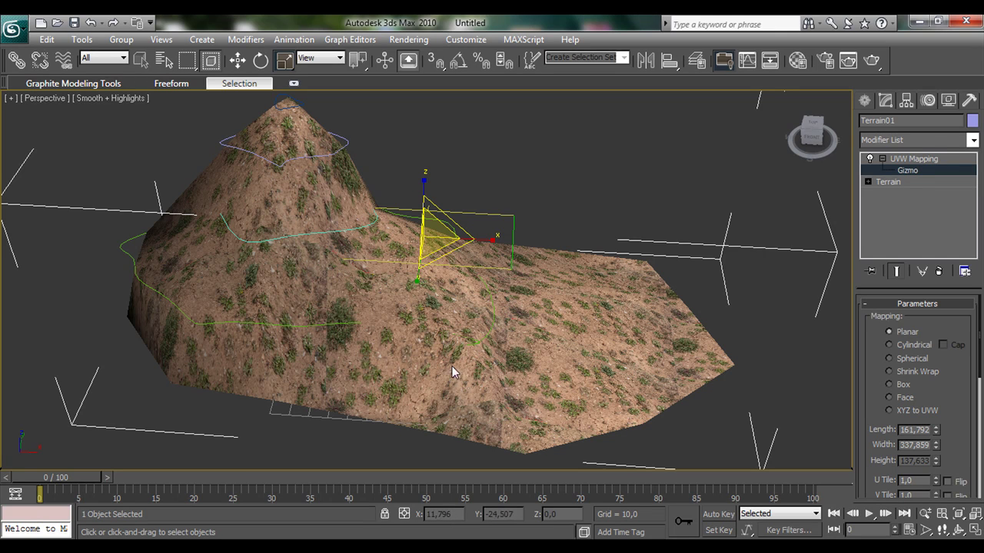
left_click(934, 158)
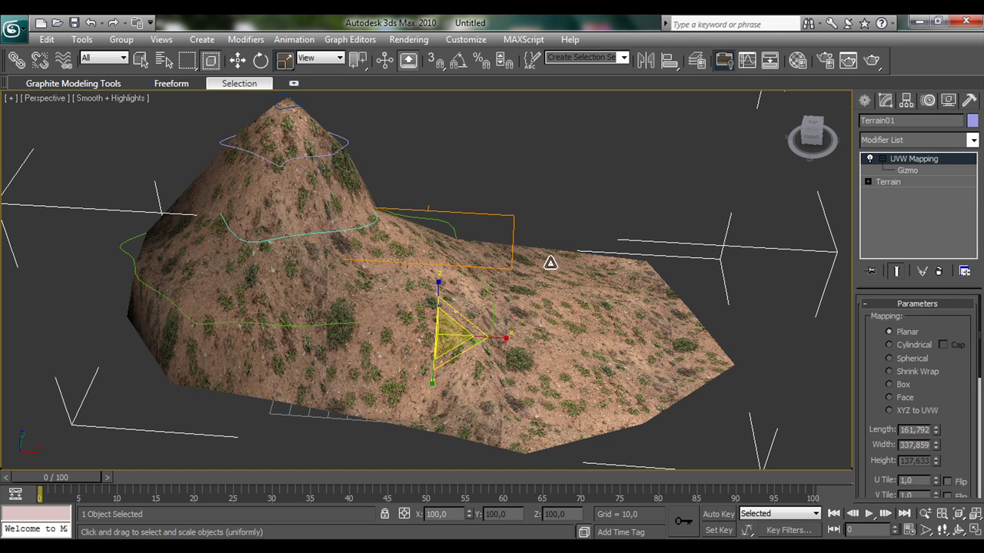
left_click(883, 158)
Render the perspective view to check the textured mountain, then close the rendered image
scroll(636, 215, "up", 5)
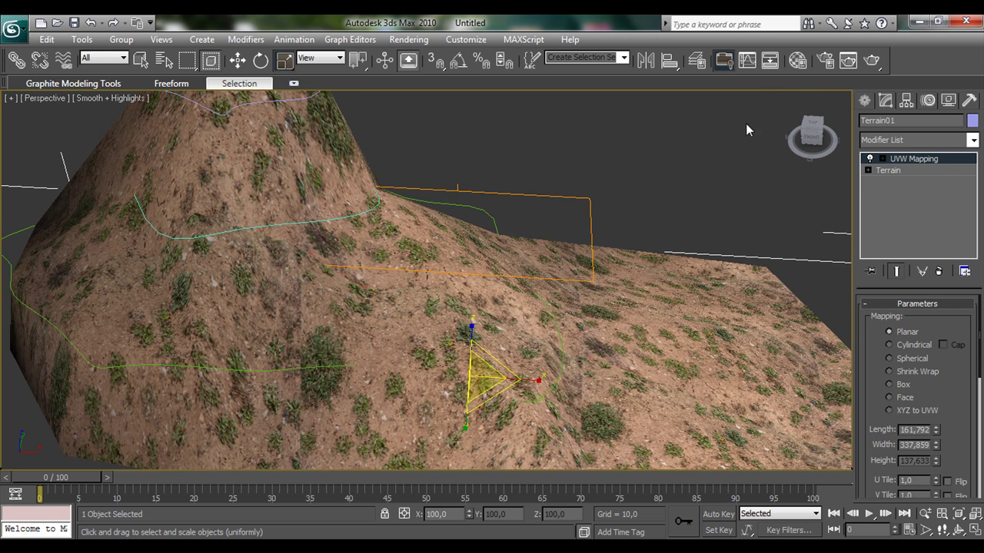
left_click(872, 60)
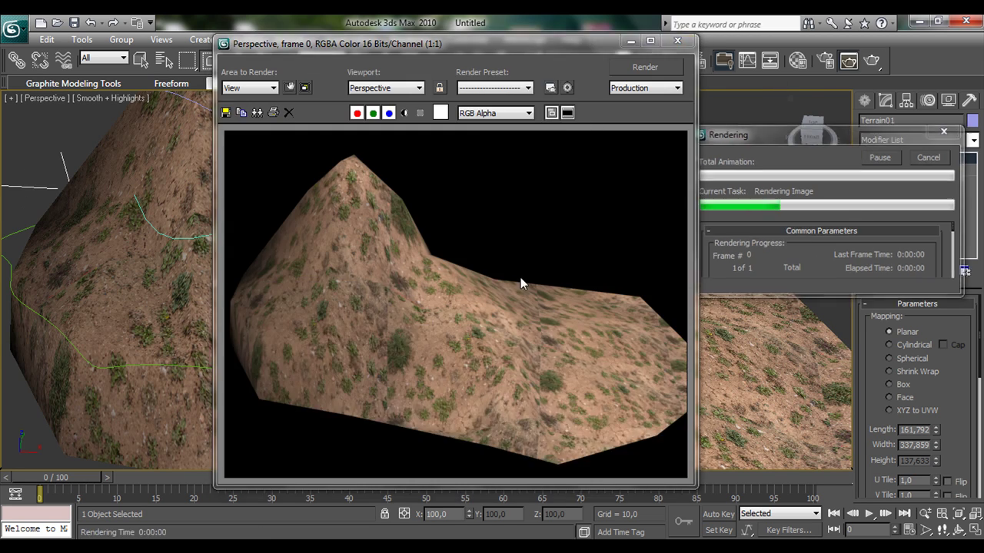
left_click(677, 42)
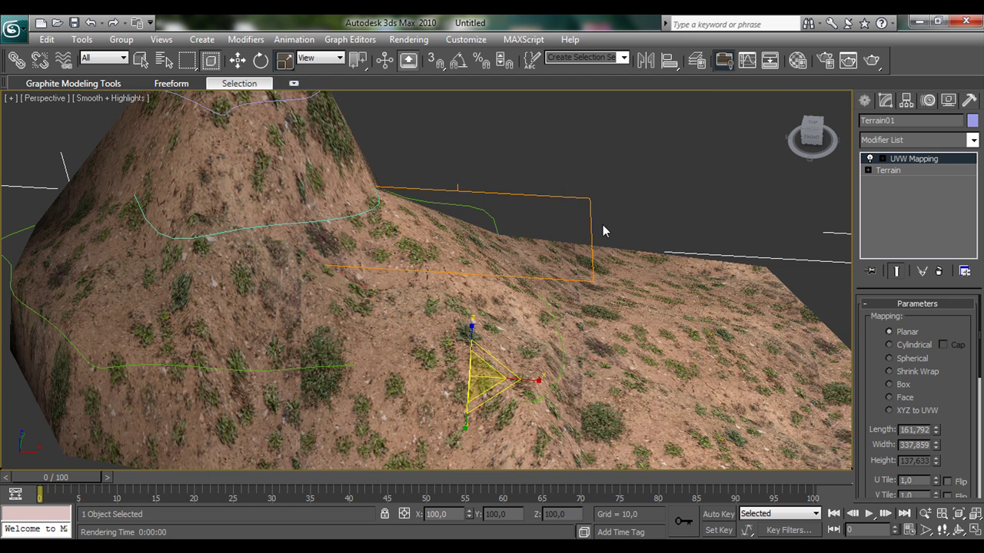
scroll(603, 224, "down", 5)
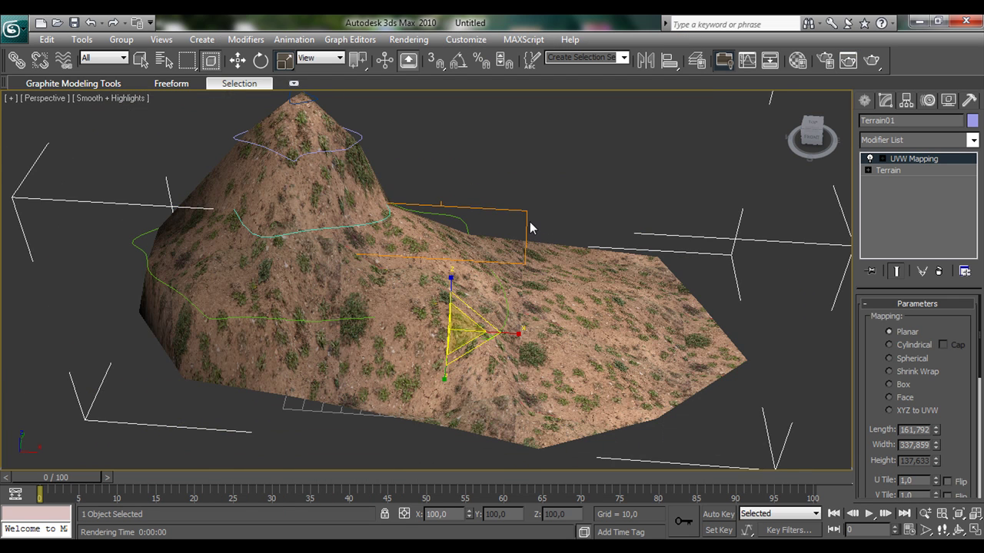
middle_click_drag(530, 222, 526, 217)
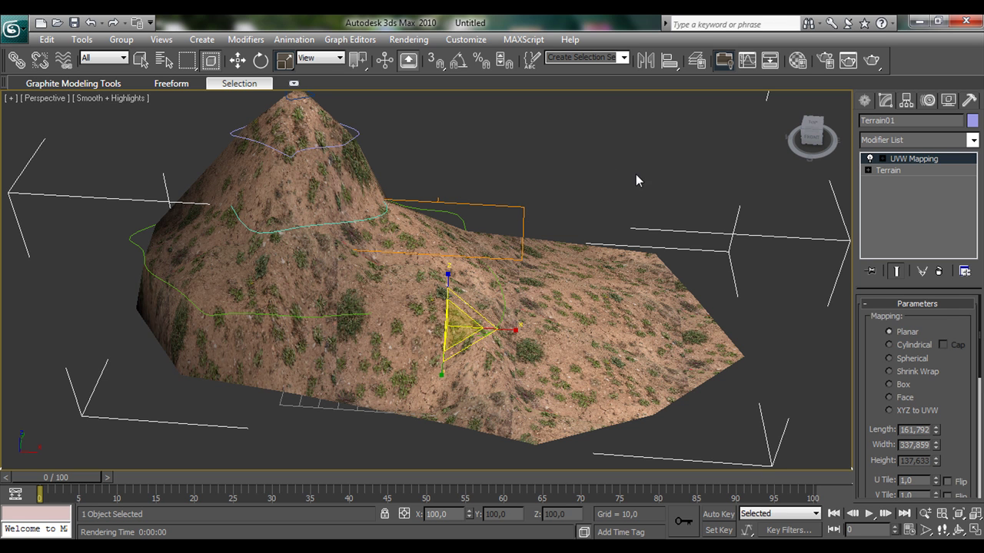
middle_click_drag(633, 179, 597, 210)
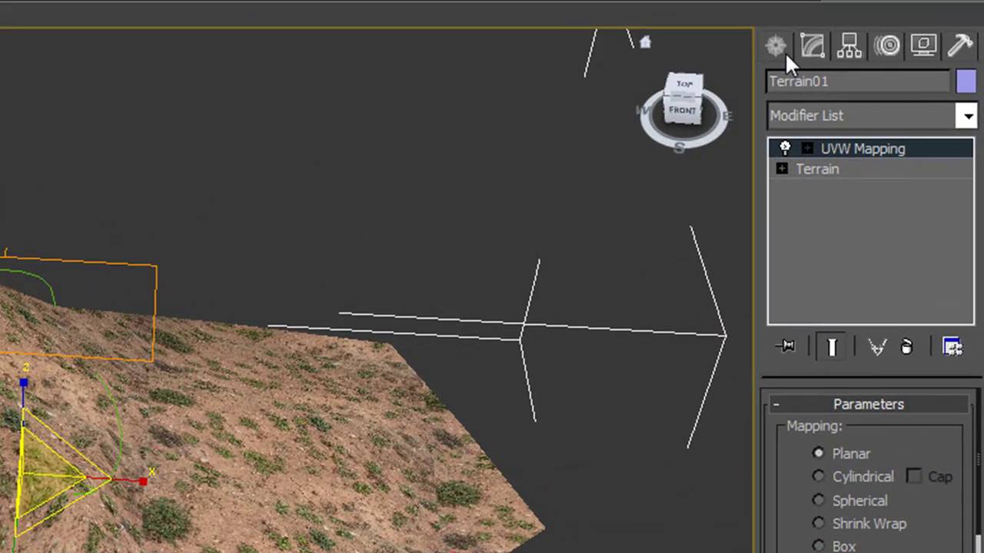
Create a Society Garlic plant from the AEC Extended foliage just outside the terrain's low, pointed end
left_click(866, 99)
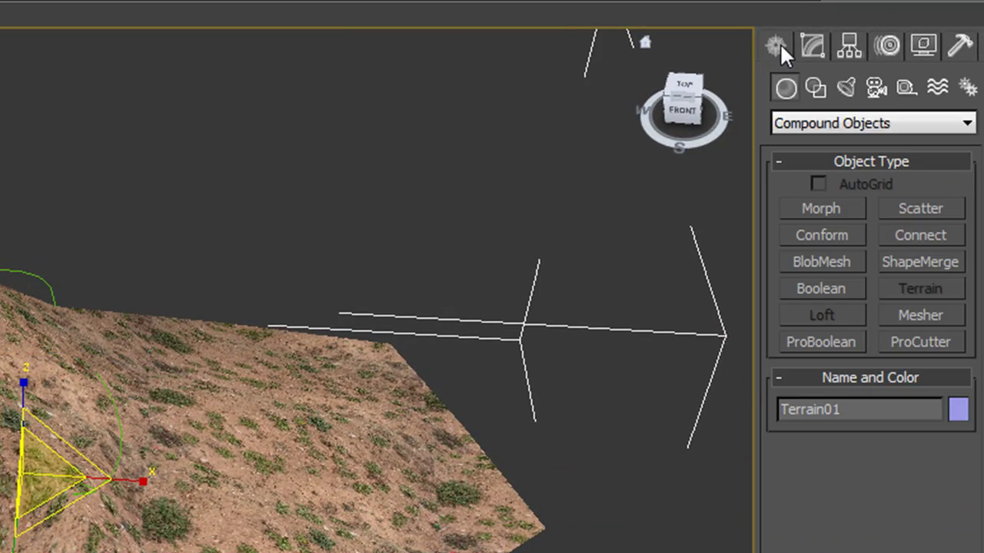
left_click(816, 124)
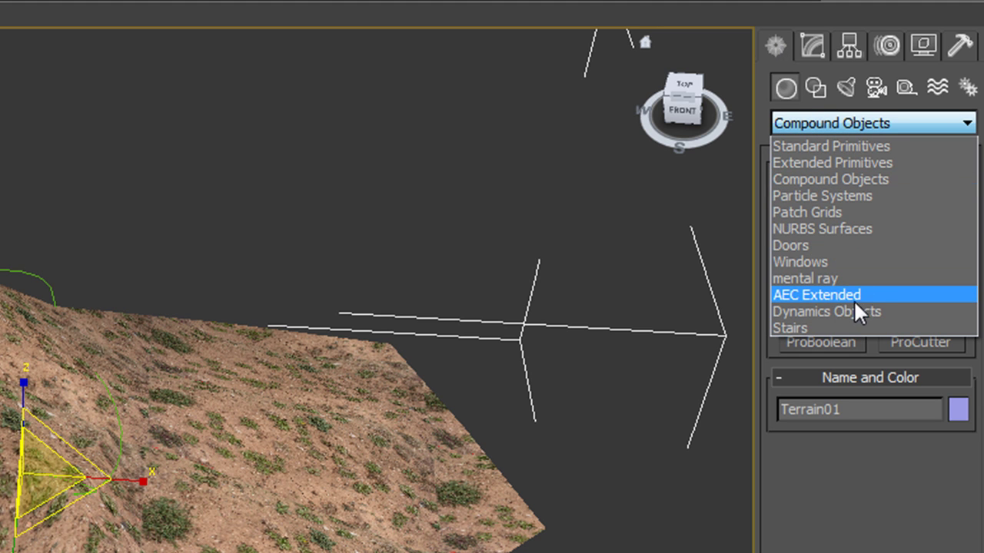
left_click(848, 296)
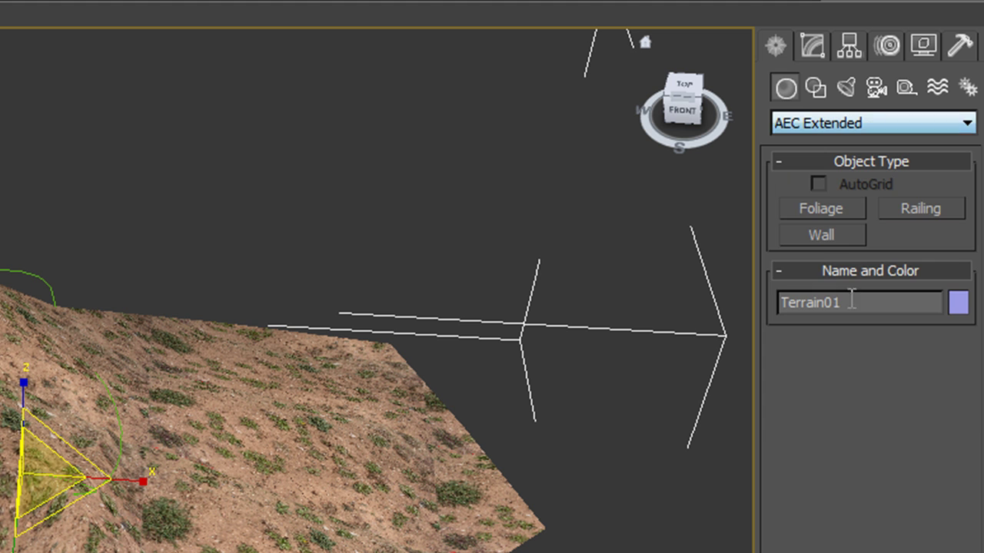
left_click(829, 206)
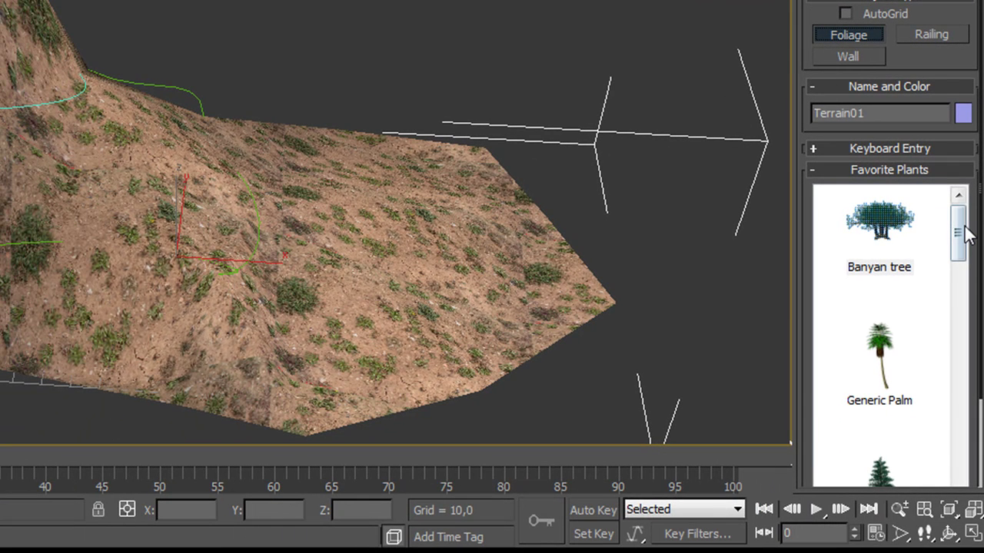
left_click_drag(965, 224, 961, 406)
left_click(884, 315)
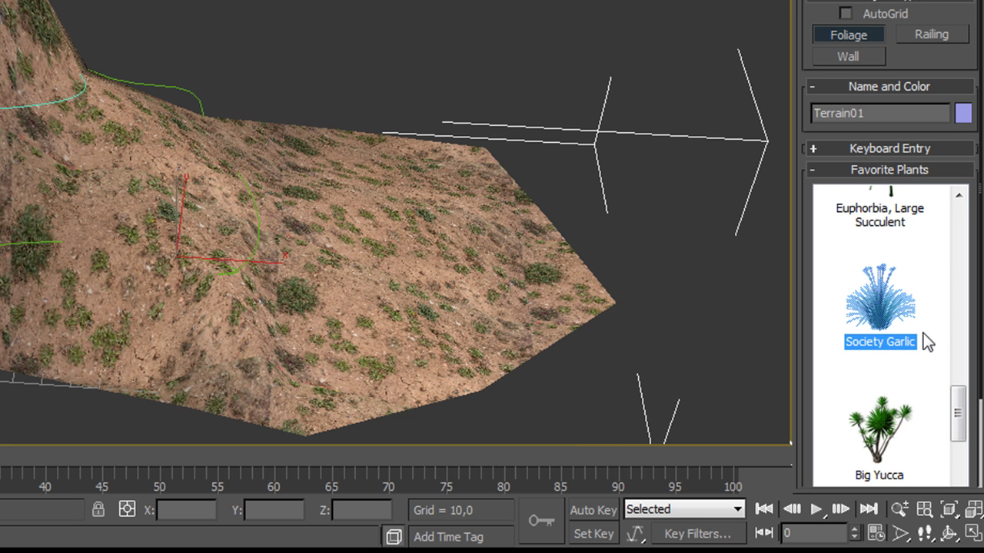
left_click(570, 211)
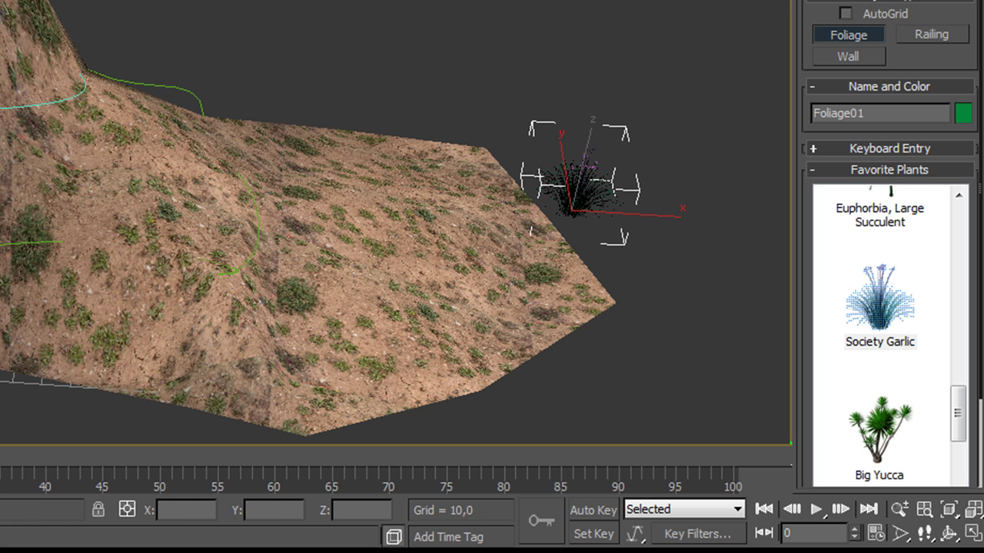
Reduce the Society Garlic plant's height to 6,192 and activate the Move tool
left_click(814, 24)
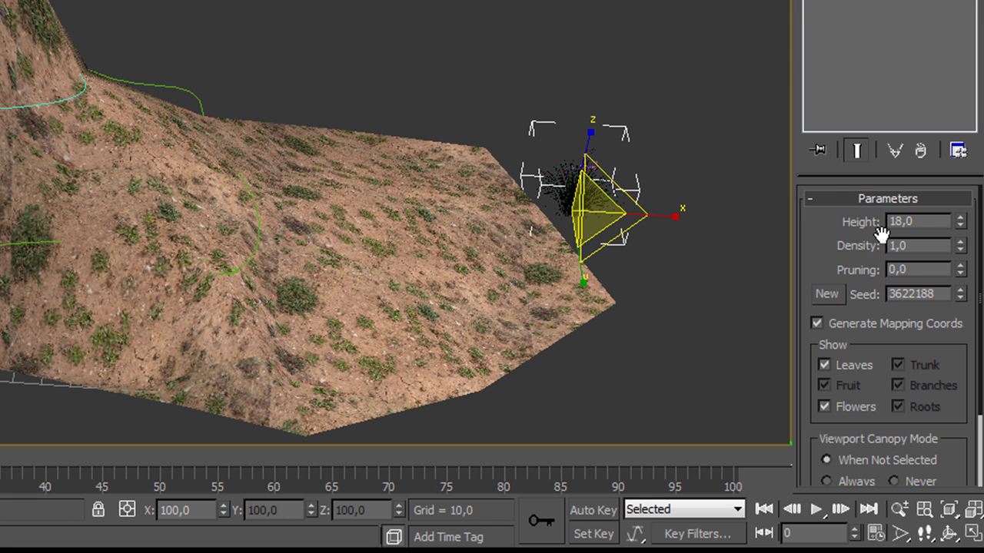
scroll(830, 237, "down", 1)
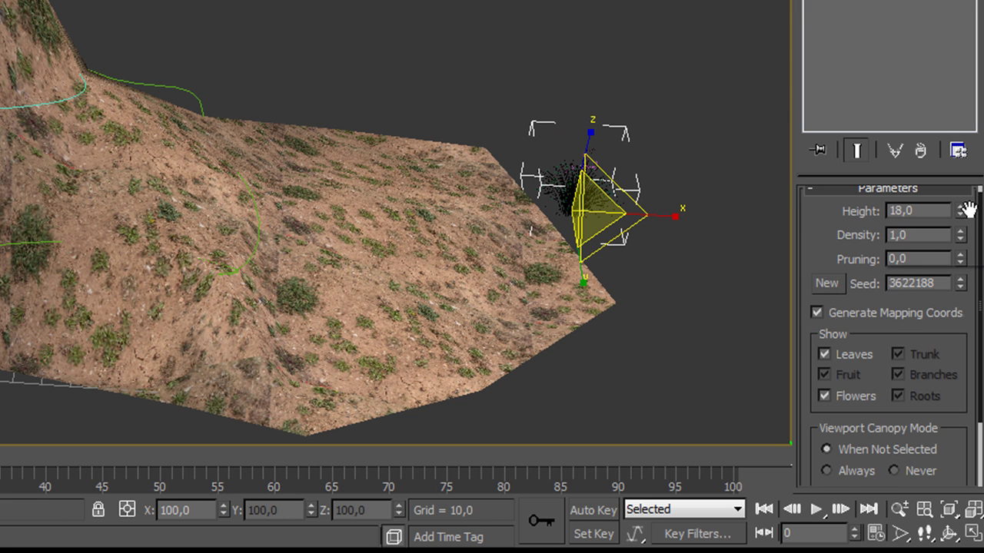
left_click_drag(962, 214, 961, 319)
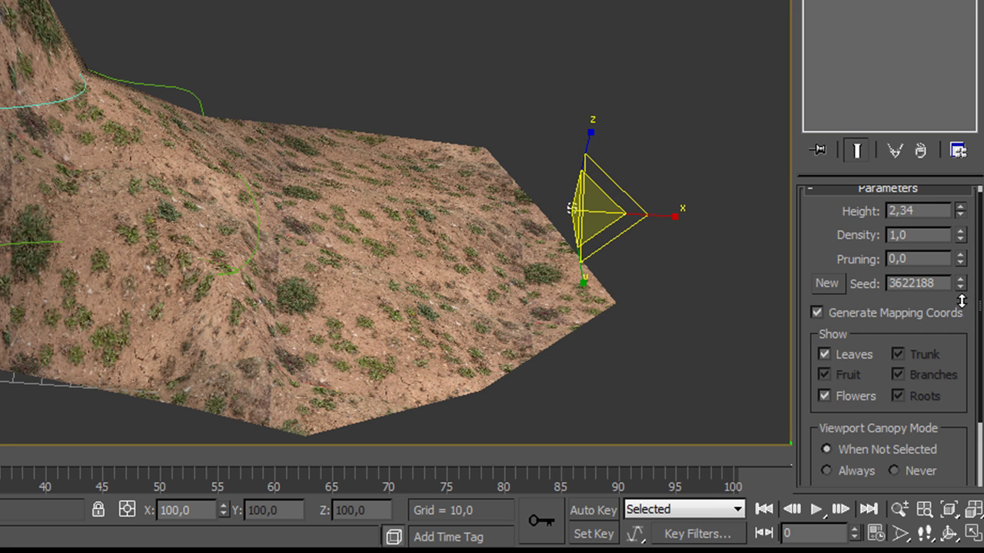
left_click_drag(961, 282, 961, 266)
middle_click_drag(527, 244, 366, 172)
scroll(332, 198, "up", 3)
key("w")
middle_click_drag(472, 180, 439, 192)
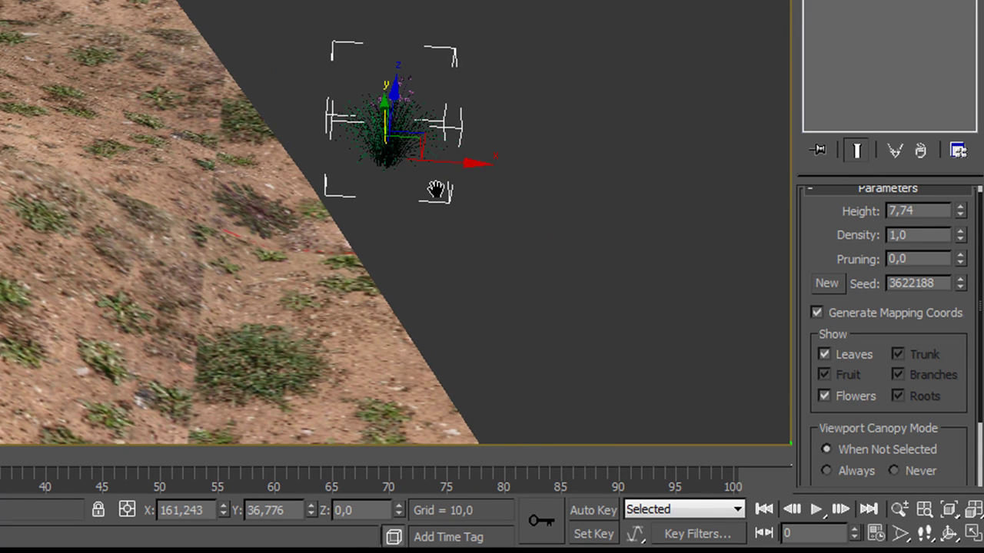
scroll(478, 194, "up", 2)
left_click_drag(959, 212, 890, 250)
middle_click_drag(507, 146, 504, 140)
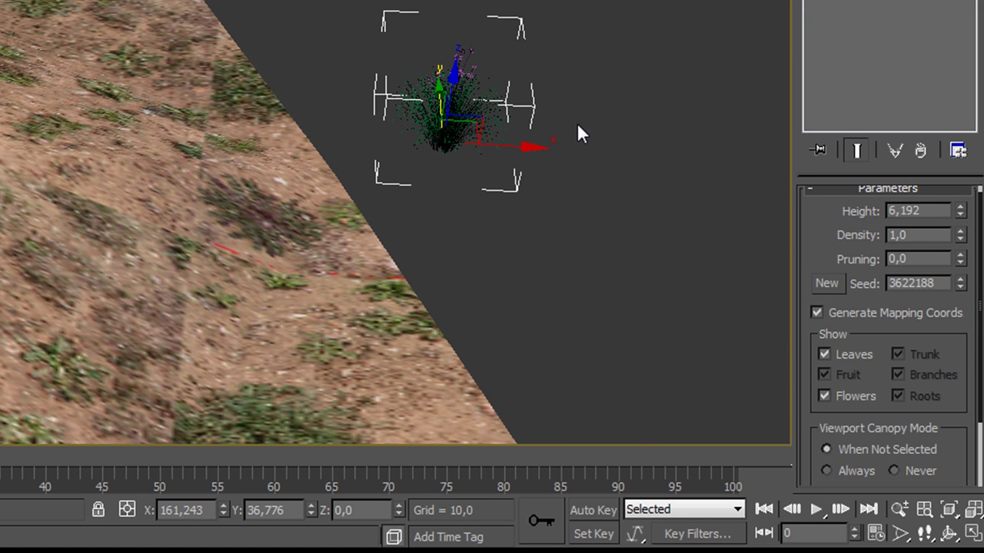
Lower the Society Garlic plant's density to 0,1
middle_click_drag(577, 122, 571, 117)
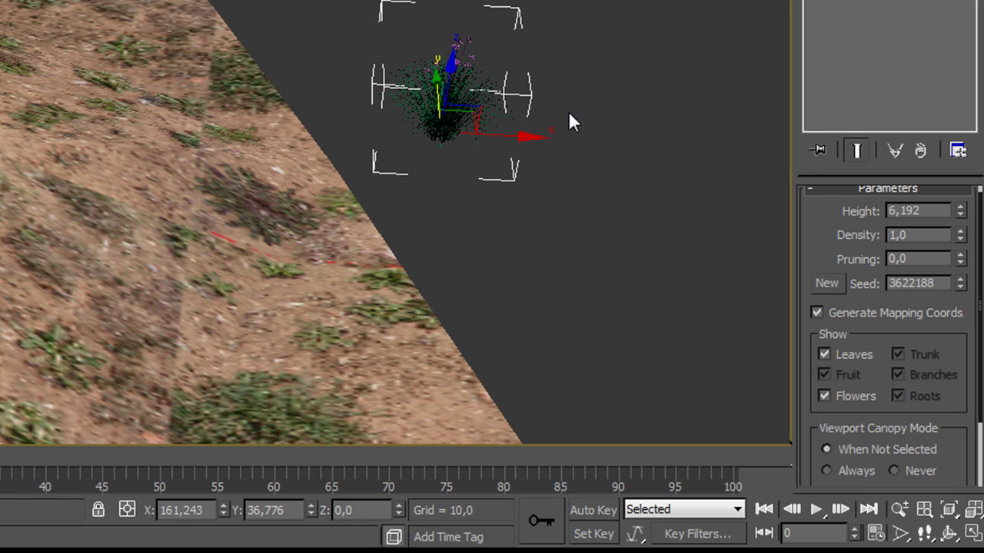
left_click_drag(911, 235, 884, 234)
type("0,7")
key("Return")
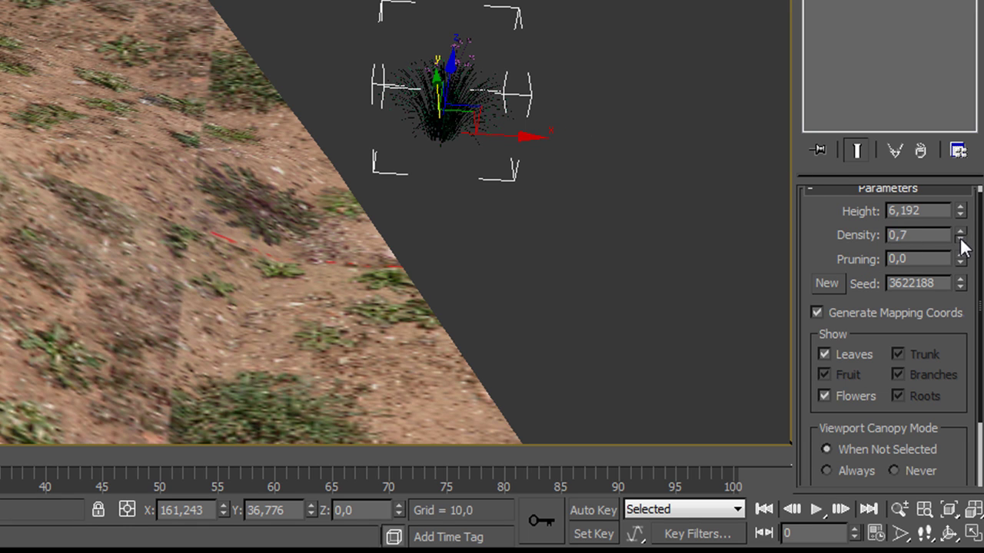
left_click(960, 239)
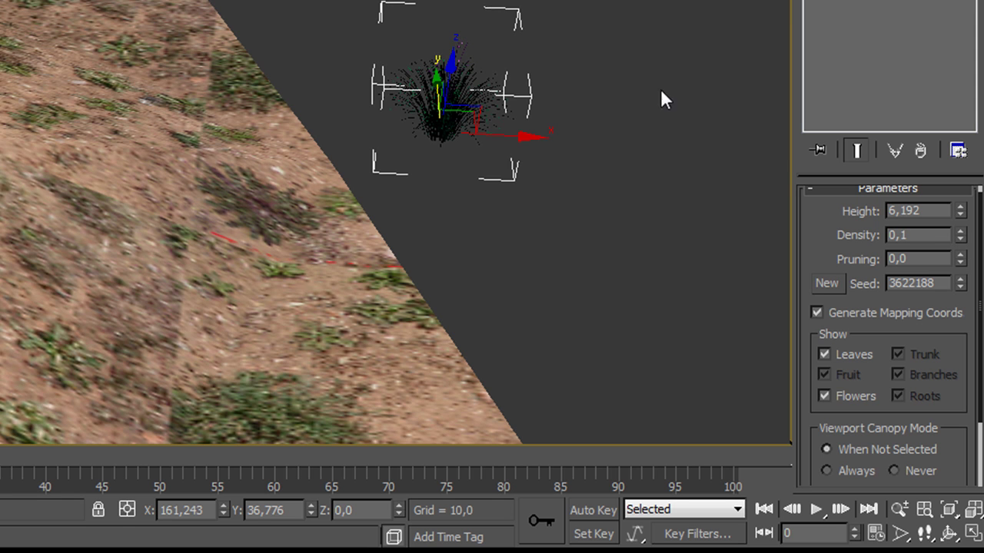
middle_click_drag(602, 130, 593, 127)
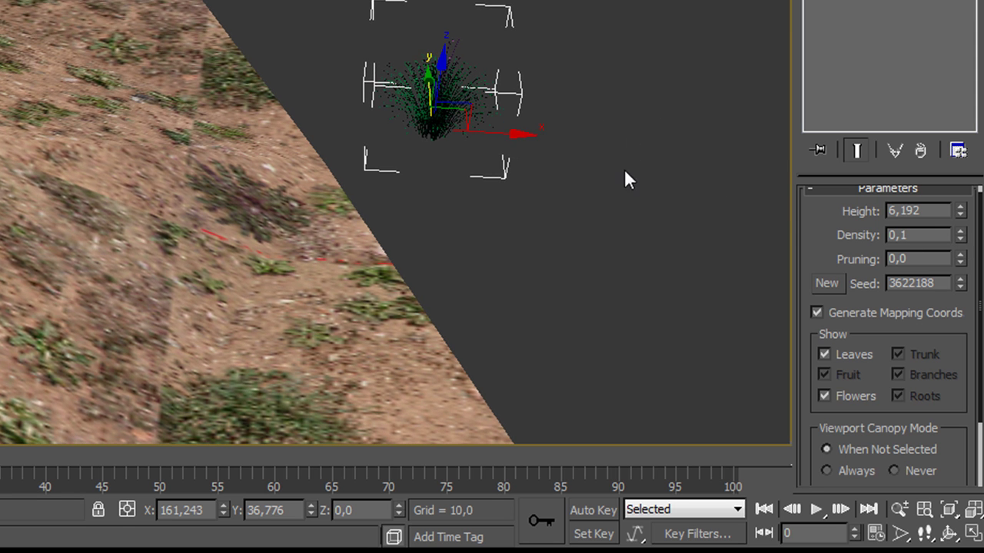
scroll(636, 162, "down", 2)
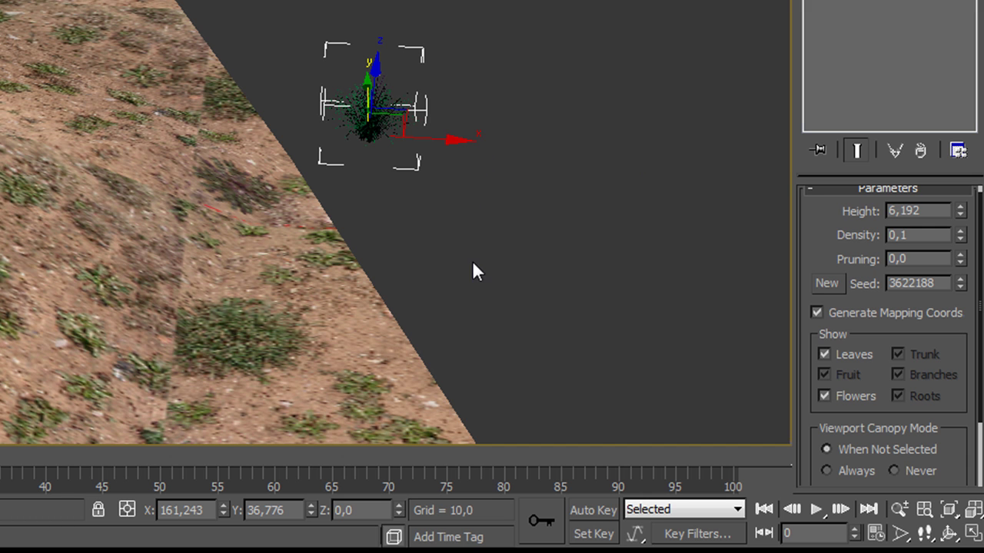
middle_click_drag(463, 257, 502, 161)
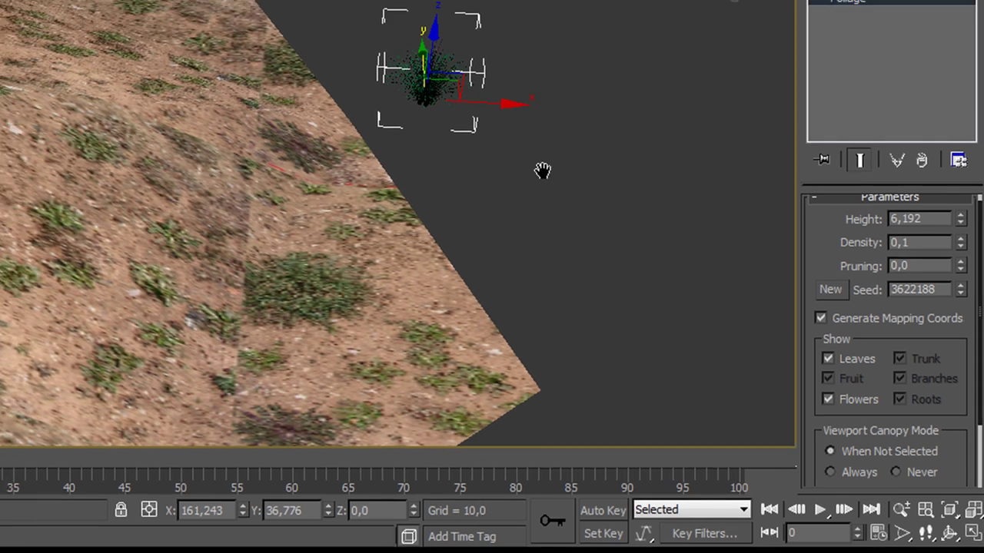
middle_click_drag(623, 254, 591, 237)
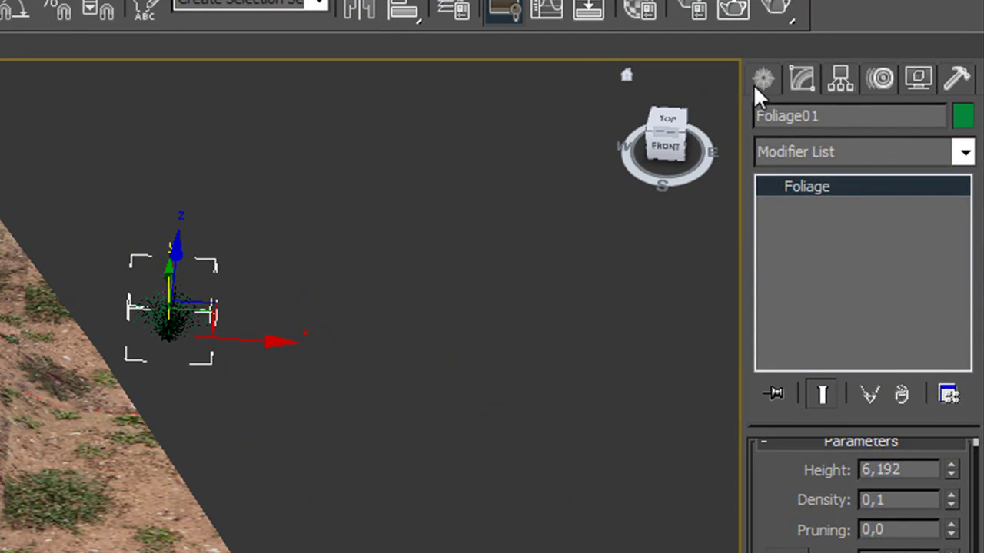
Create a Scatter compound object from the plant, picking the terrain as the distribution object in Instance mode
left_click(754, 81)
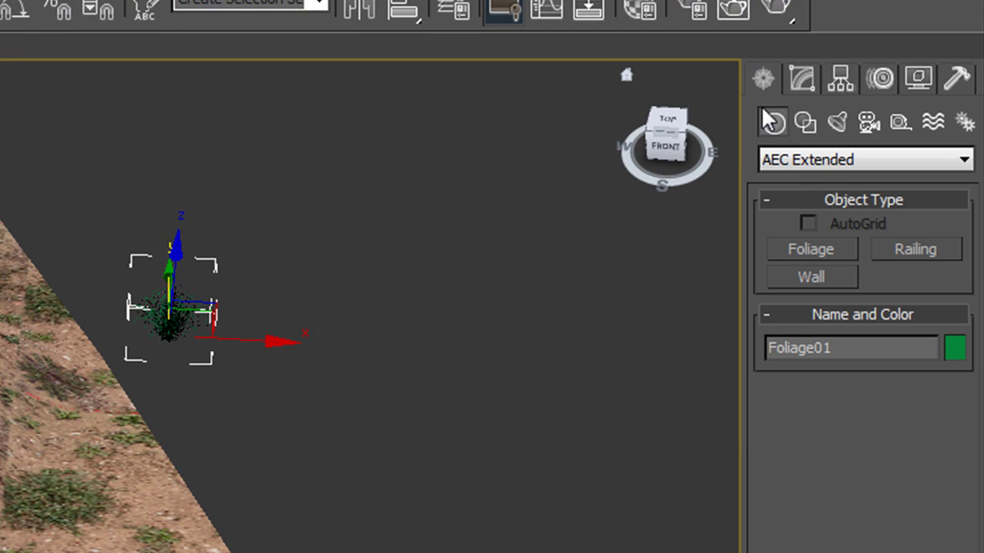
left_click(823, 160)
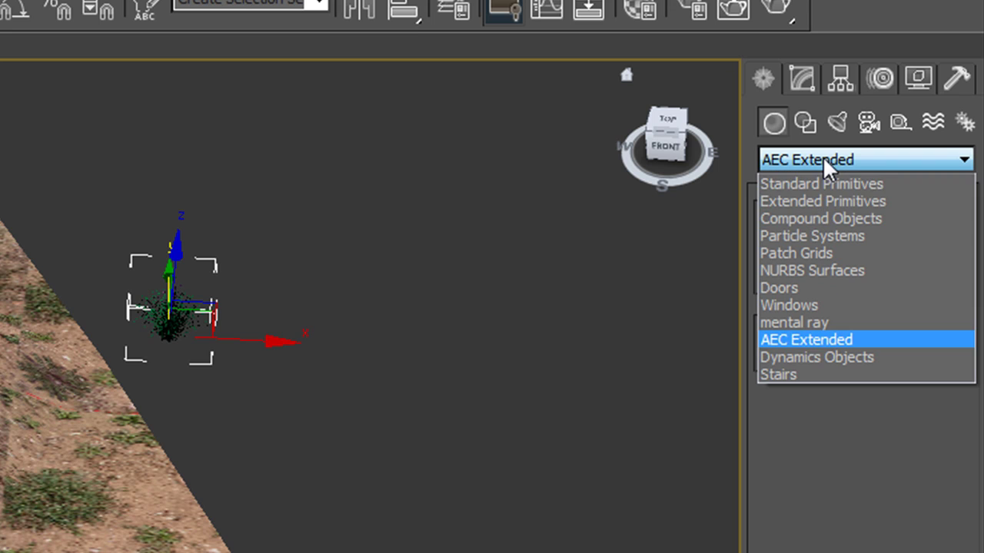
left_click(835, 219)
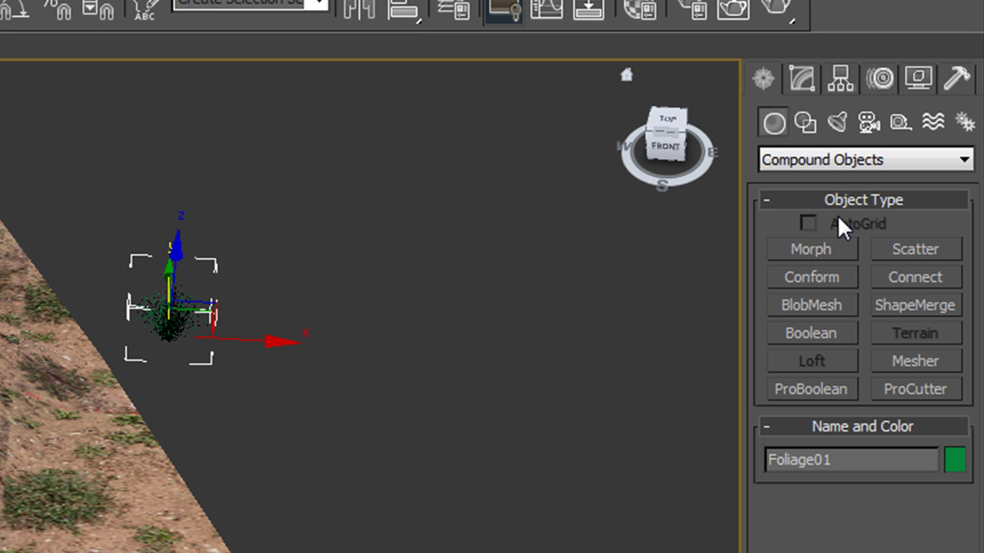
left_click(917, 244)
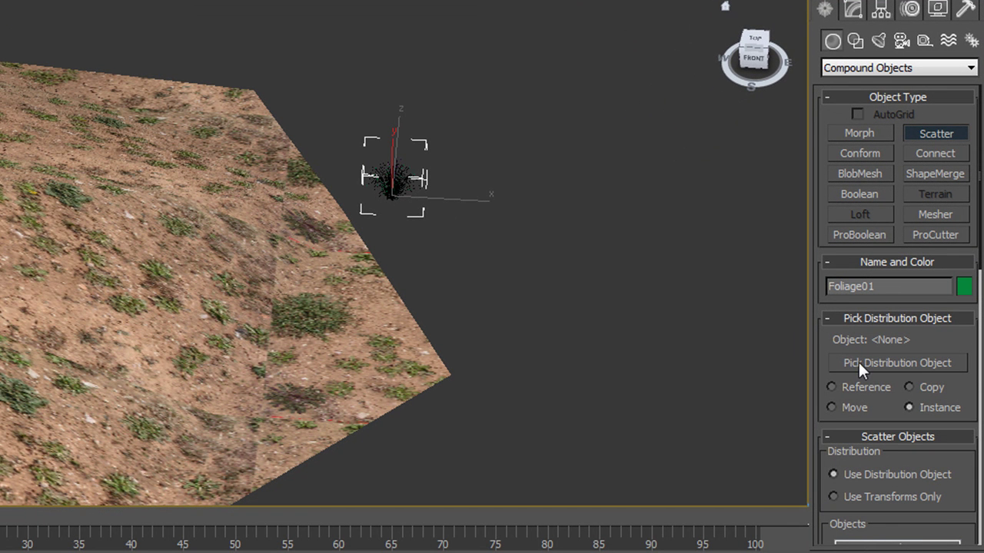
left_click(941, 360)
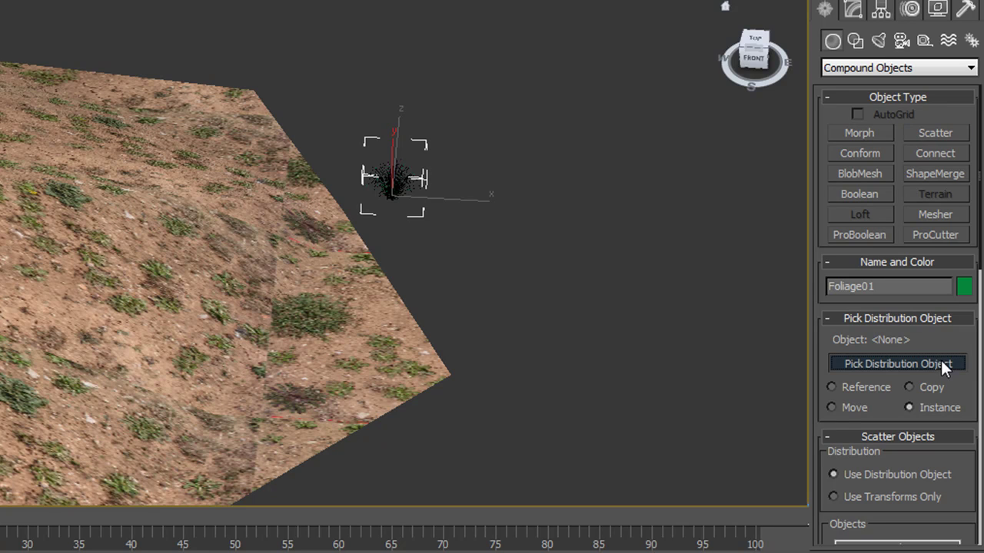
left_click(215, 205)
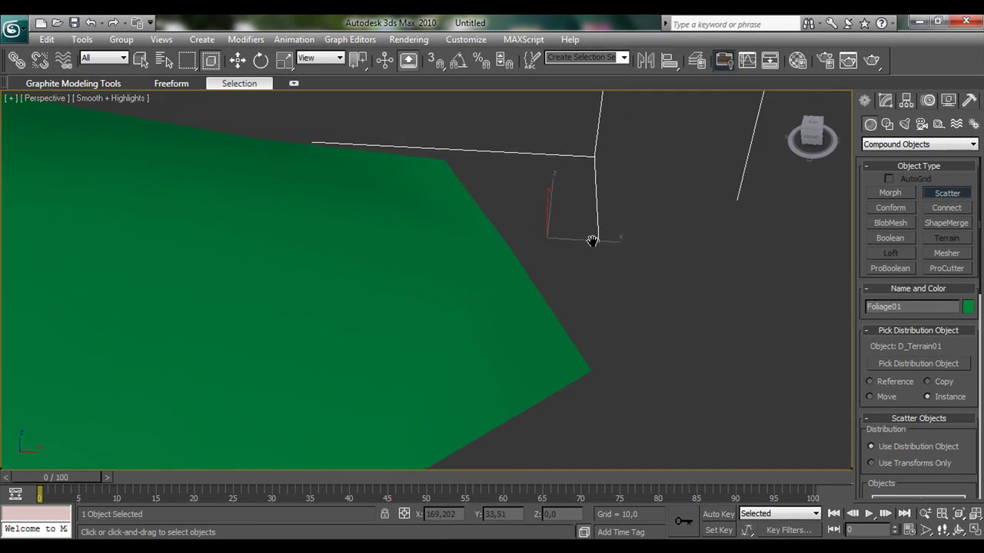
Hide the Scatter's distribution object so the textured terrain shows, and display the scattered plant as a proxy
scroll(507, 266, "down", 6)
scroll(347, 226, "up", 4)
middle_click_drag(347, 248, 354, 295)
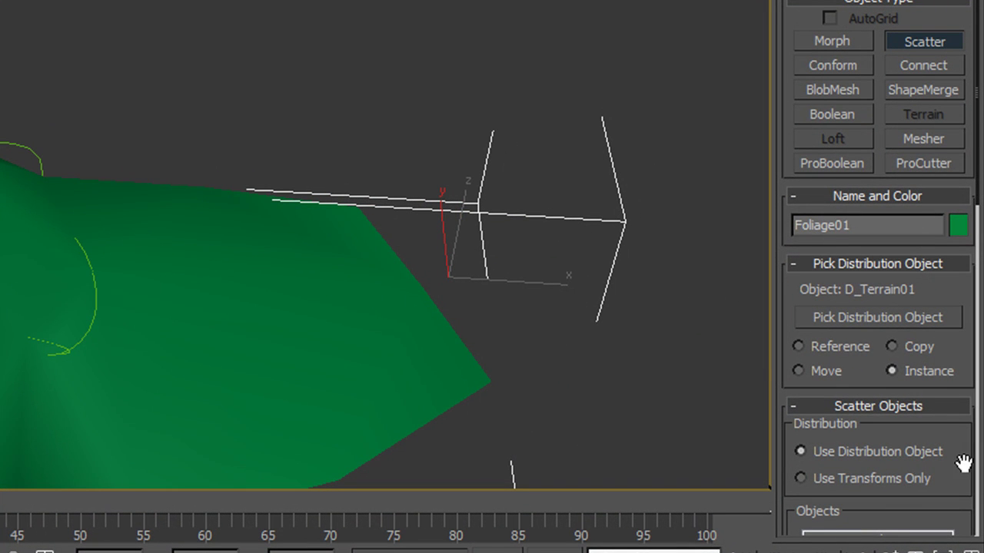
left_click_drag(949, 461, 941, 4)
left_click_drag(922, 448, 948, 121)
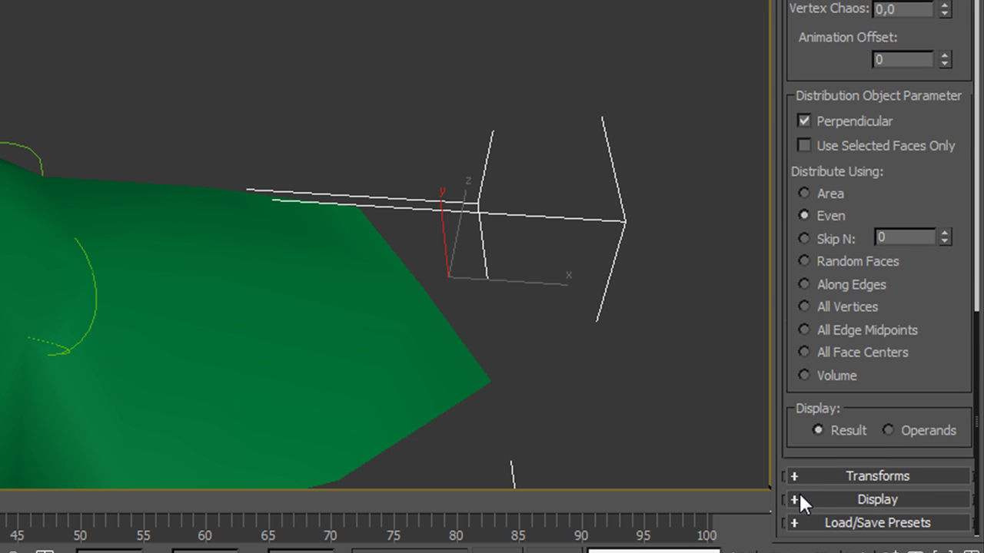
left_click(878, 500)
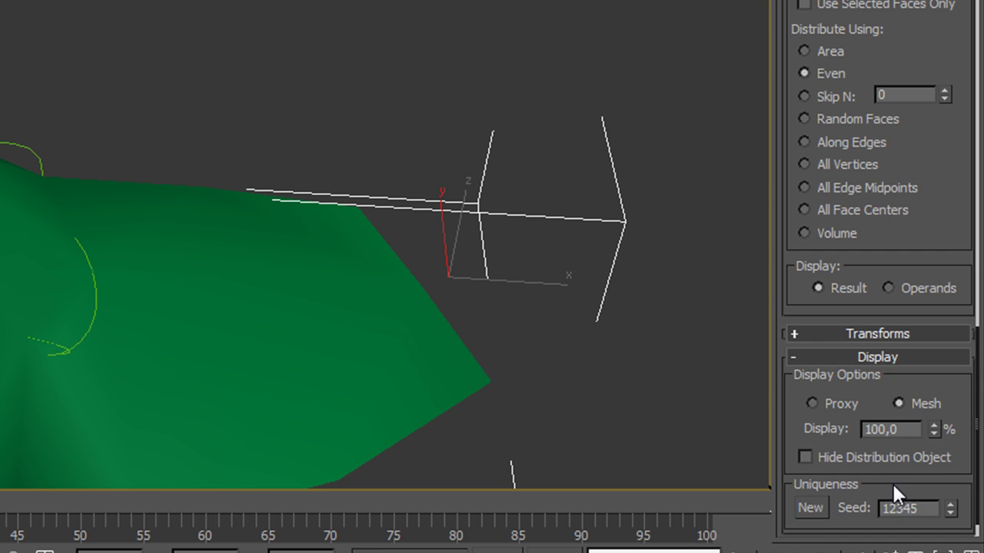
left_click_drag(953, 474, 953, 448)
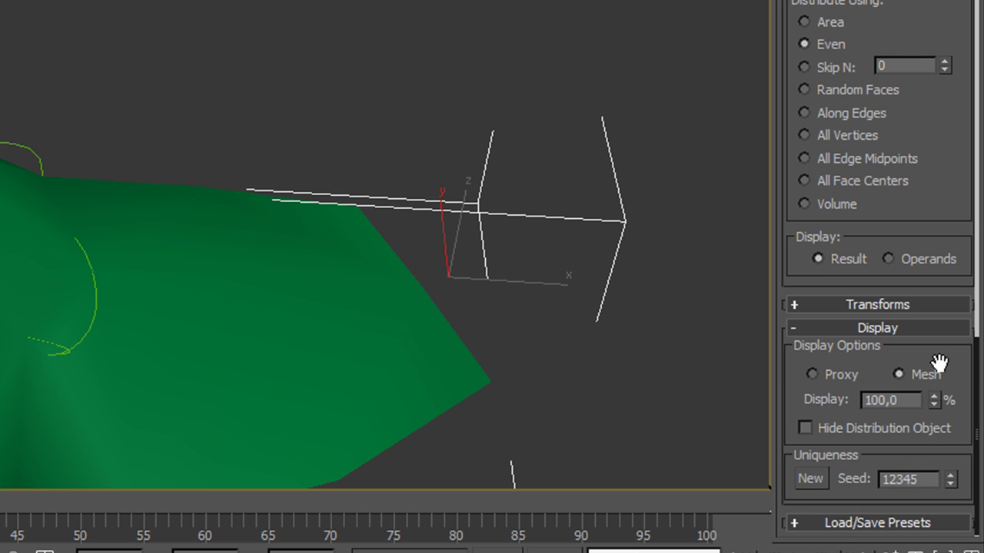
left_click(807, 426)
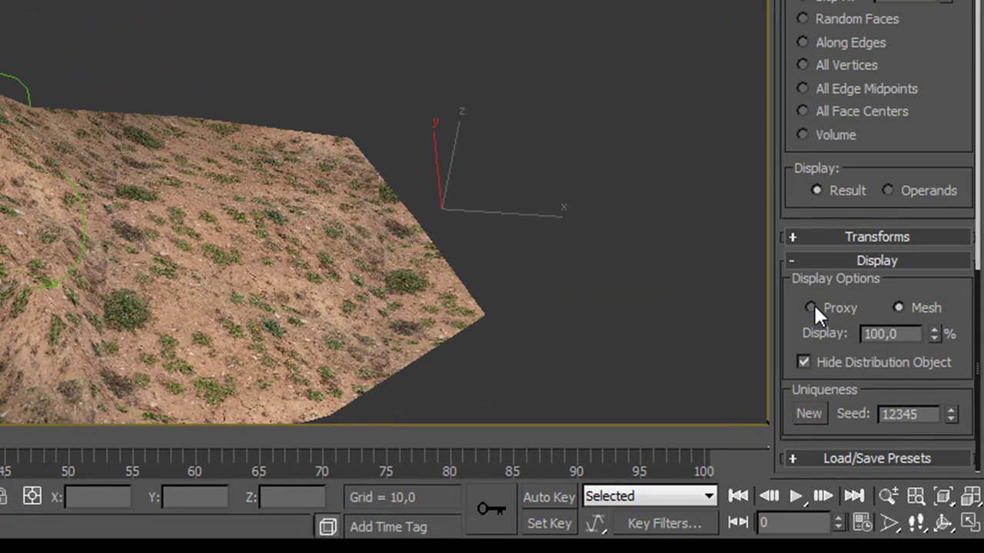
left_click(810, 307)
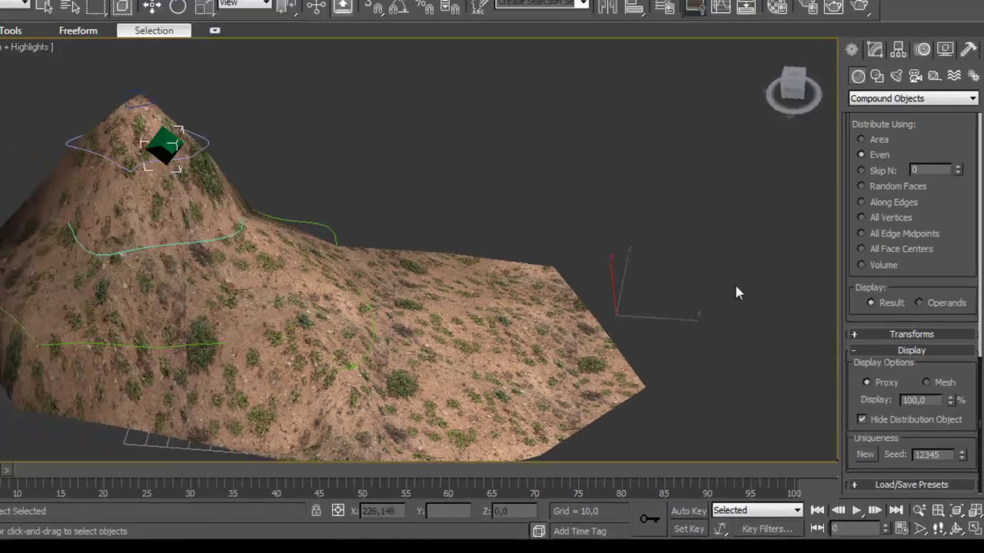
Render the perspective view to check the scattered plant near the mountain's peak, then return to the viewport
middle_click_drag(479, 182, 458, 190)
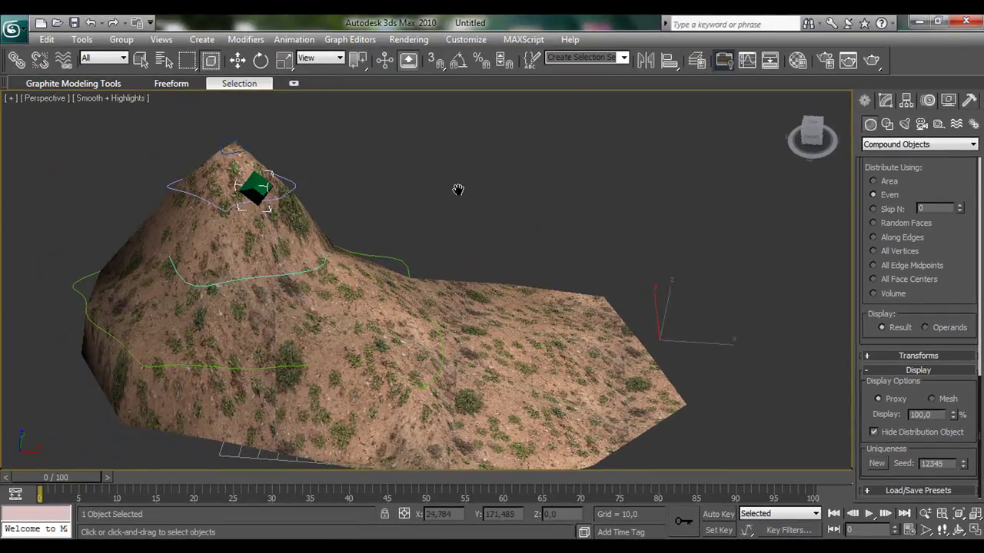
scroll(458, 190, "up", 5)
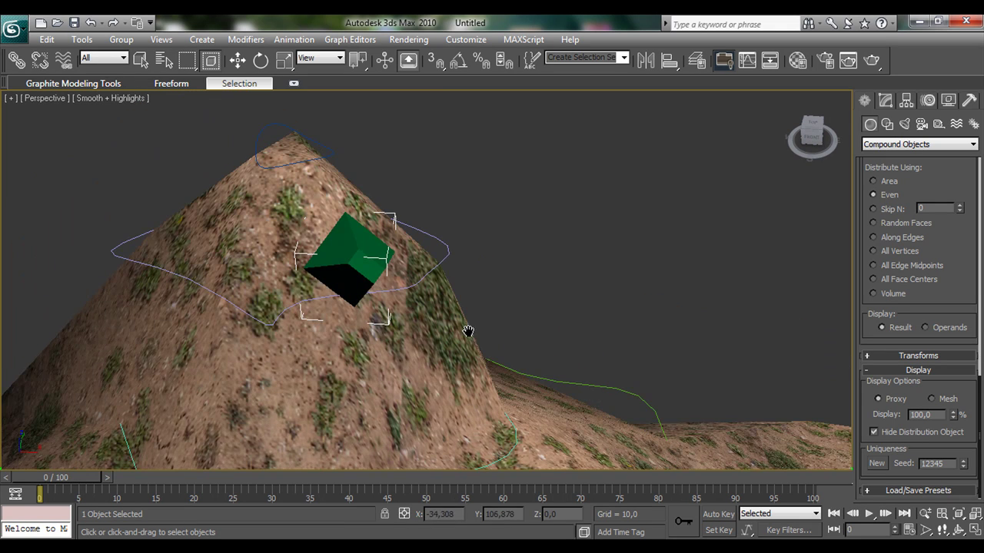
middle_click_drag(468, 330, 471, 332)
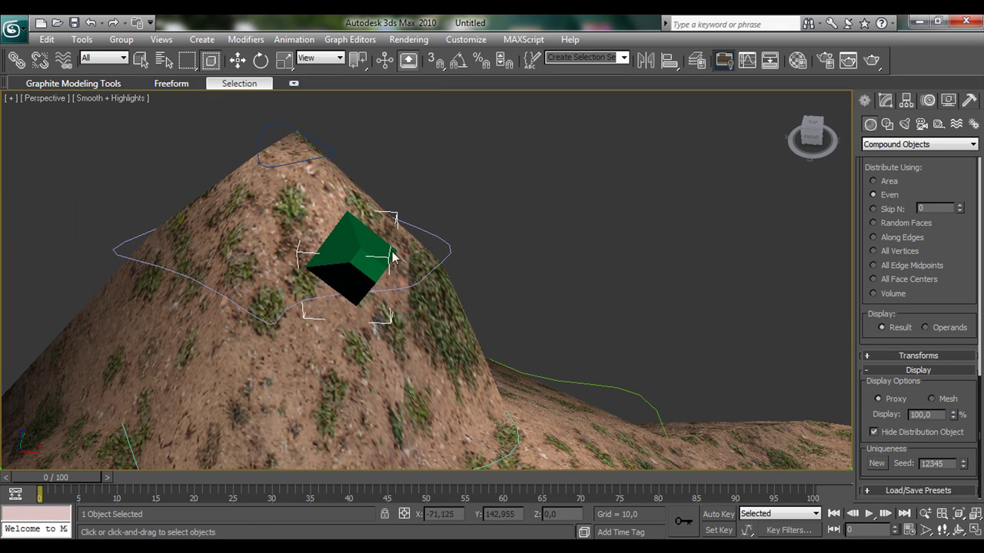
middle_click_drag(392, 257, 382, 271)
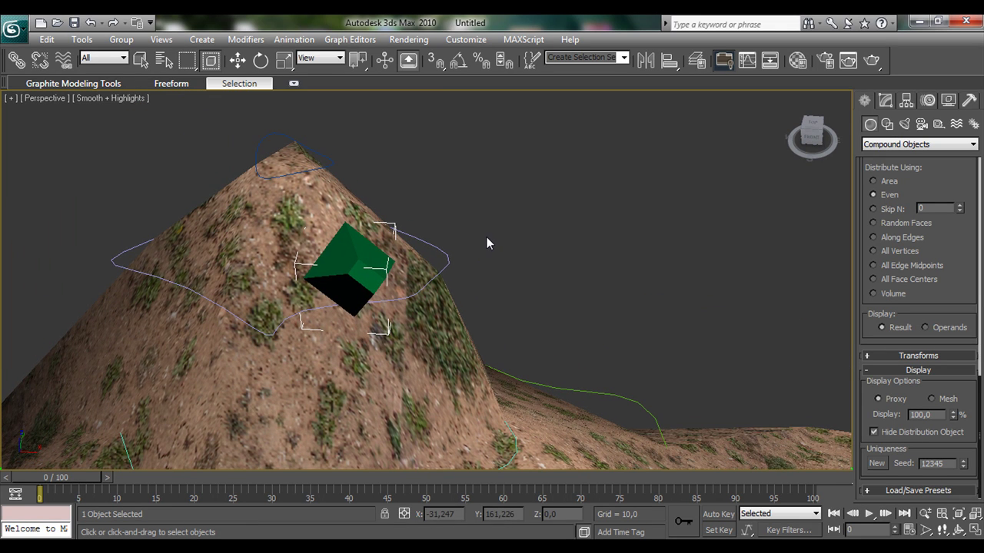
middle_click_drag(486, 242, 445, 226)
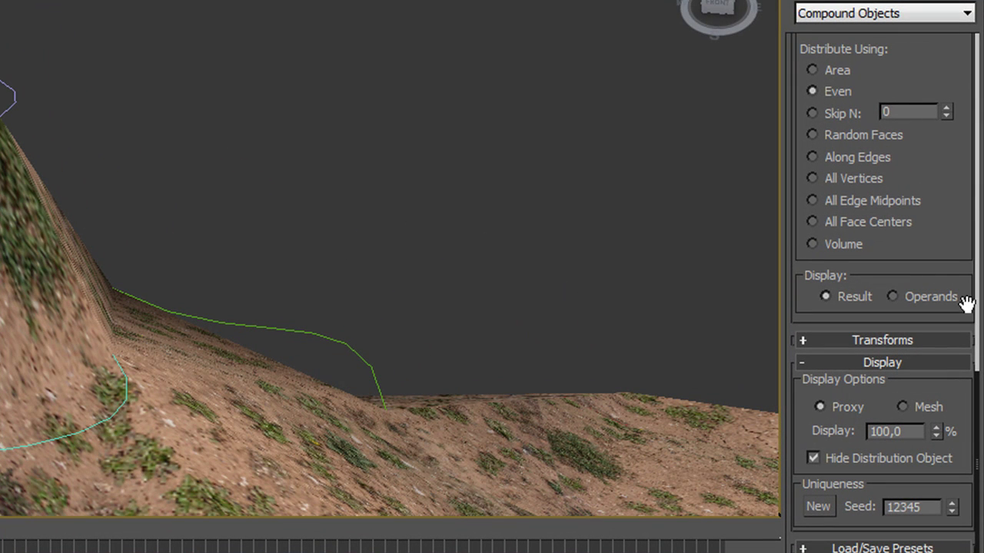
left_click_drag(949, 176, 949, 413)
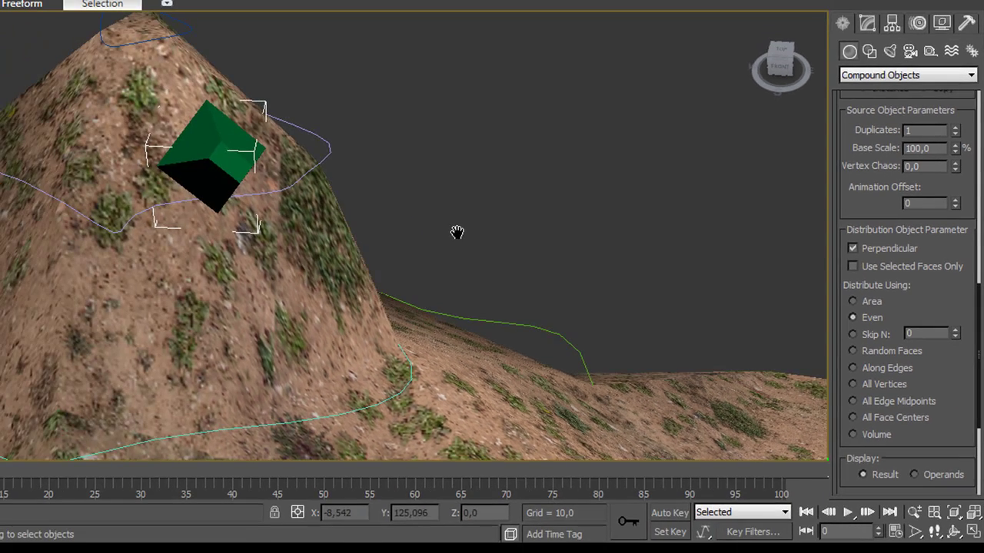
middle_click_drag(698, 246, 651, 282)
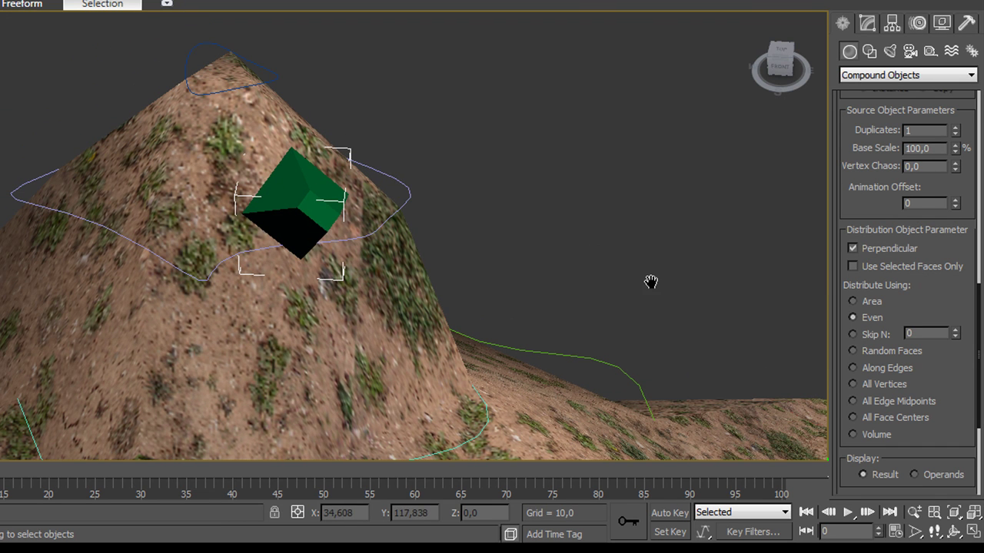
key("shift+q")
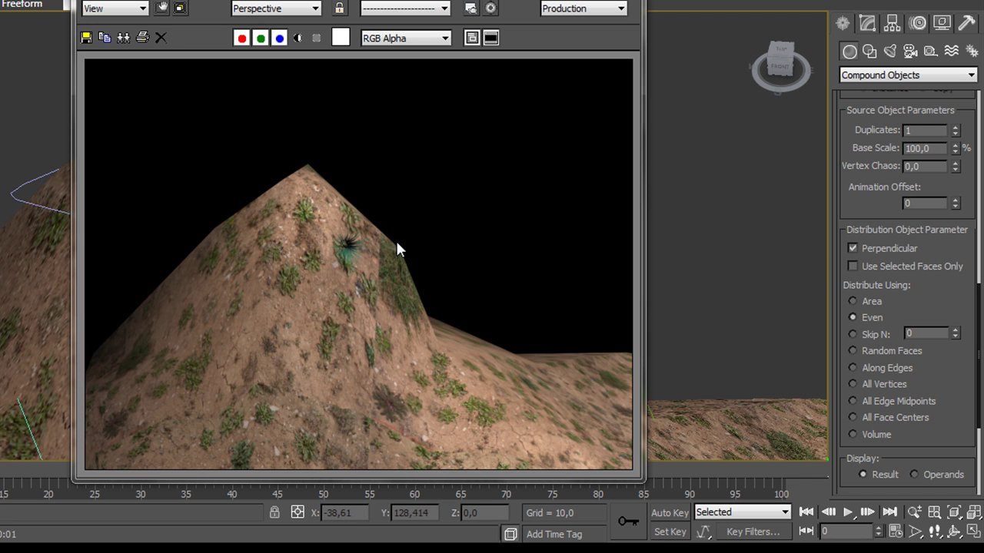
left_click(750, 226)
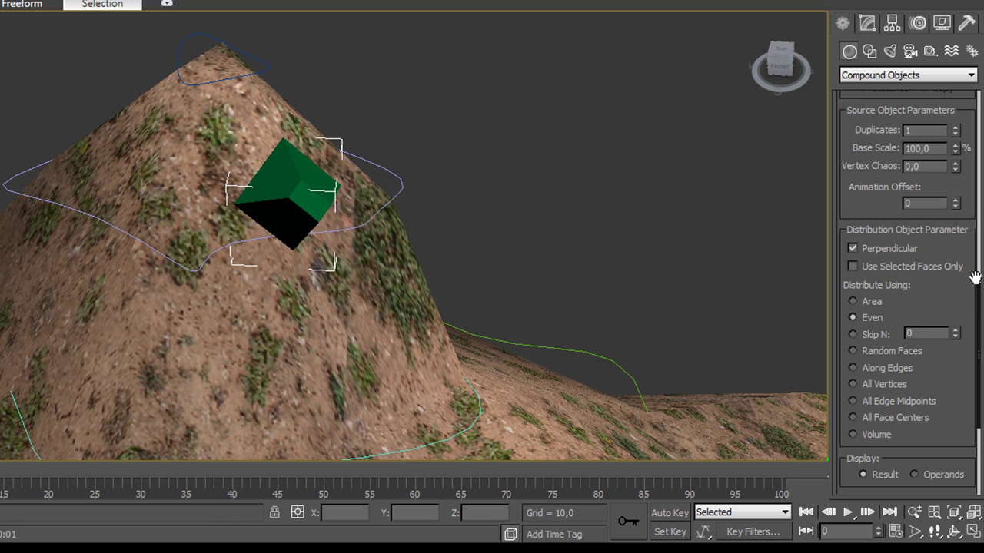
Raise the number of scattered plant duplicates to 200
left_click_drag(960, 262, 961, 311)
scroll(961, 311, "up", 4)
middle_click_drag(667, 319, 555, 258)
scroll(555, 258, "down", 2)
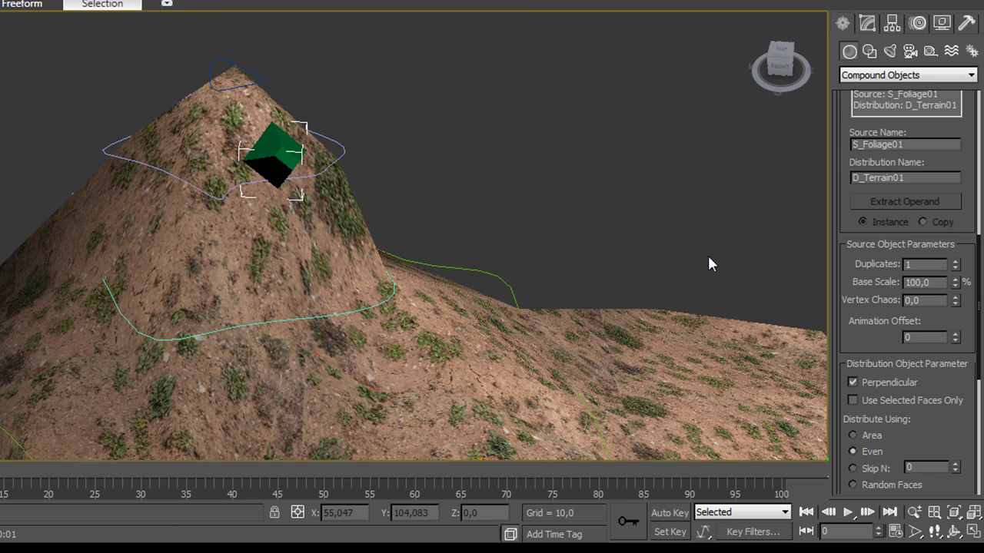
left_click(957, 262)
left_click(956, 262)
left_click(956, 262)
left_click(956, 262)
left_click(956, 262)
left_click(956, 262)
left_click(956, 262)
left_click(957, 262)
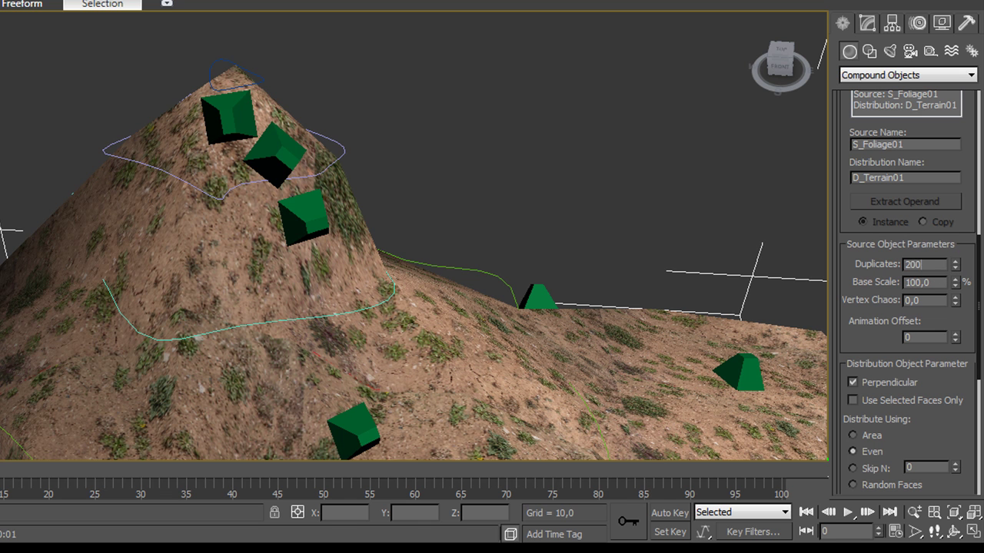
Generate a new uniqueness seed for the Scatter twice to rearrange the plants across the mountain
scroll(604, 292, "up", 2)
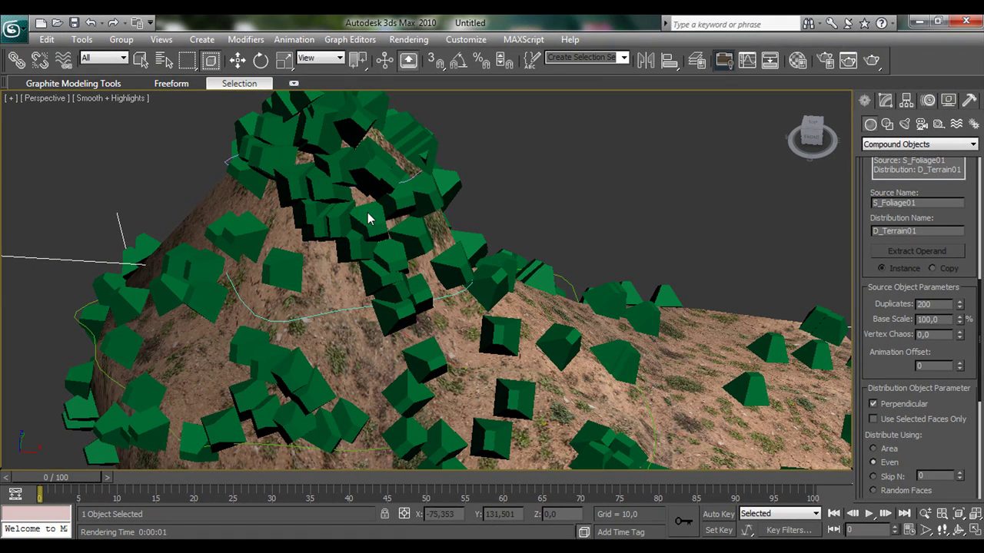
middle_click_drag(426, 218, 421, 240)
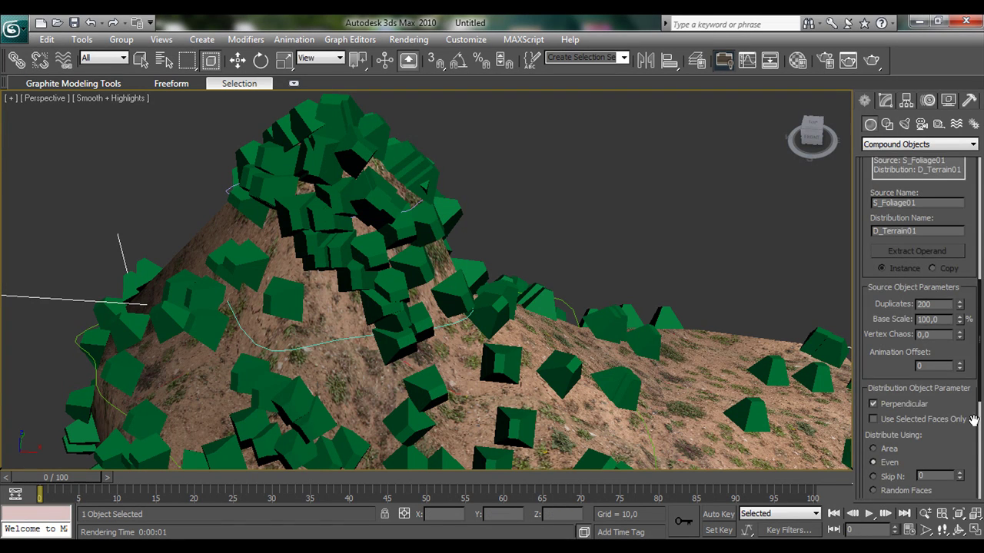
left_click_drag(953, 419, 944, 405)
scroll(944, 405, "down", 10)
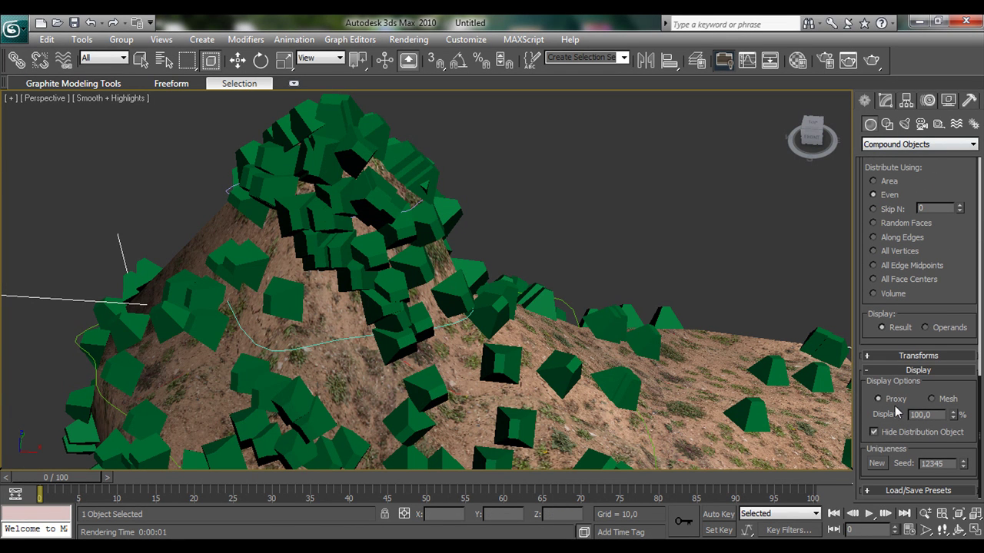
left_click(879, 465)
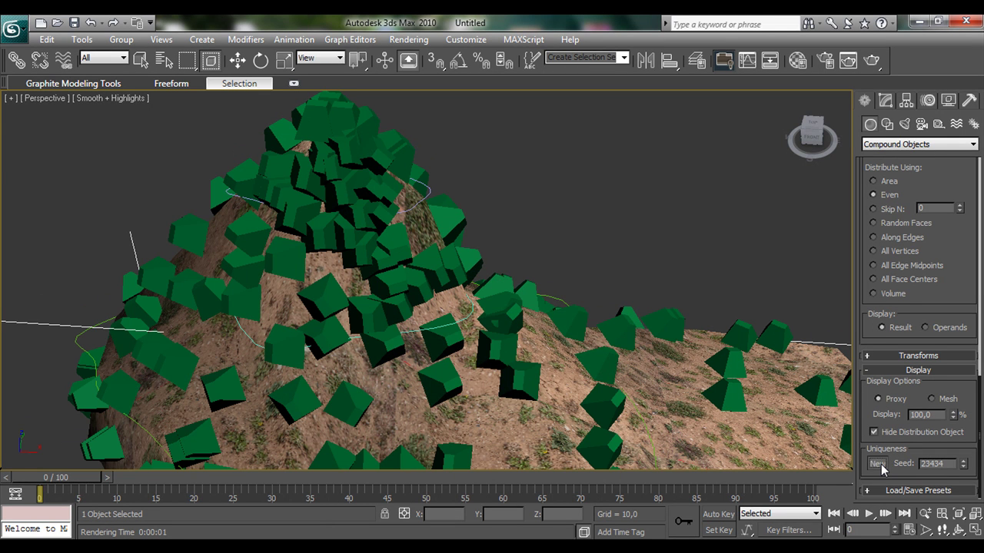
left_click(877, 464)
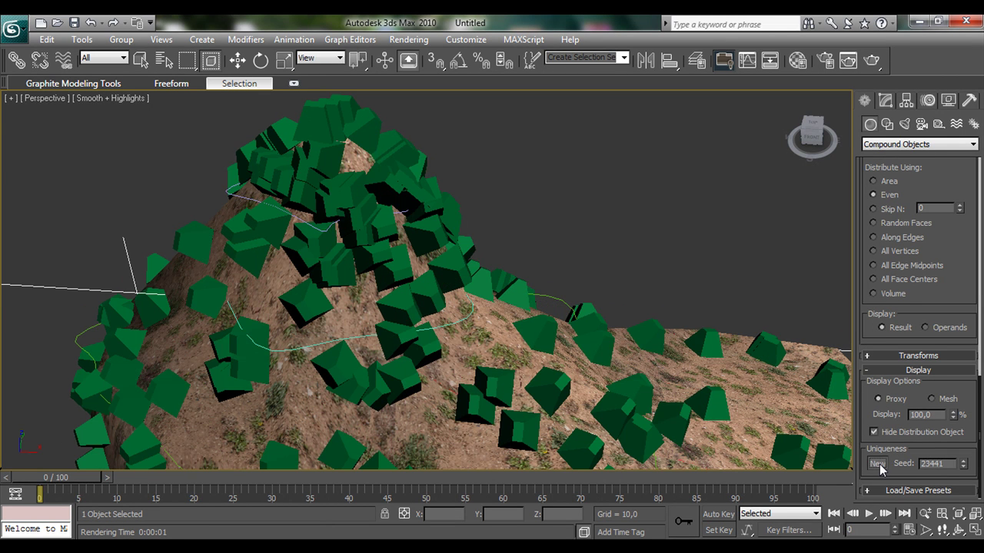
Generate two more uniqueness seeds for the plant Scatter and render a closer perspective view of the mountain's peak
left_click(877, 464)
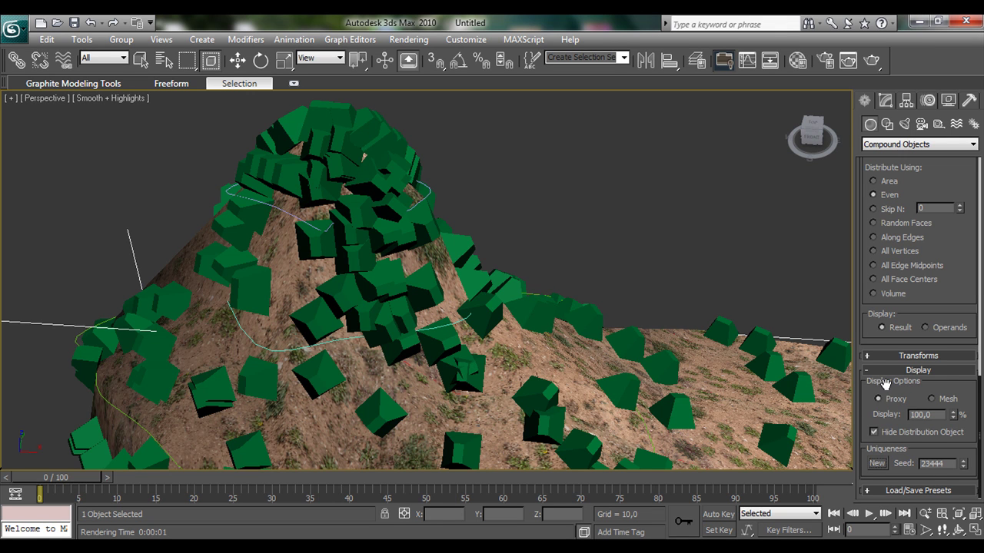
left_click(876, 464)
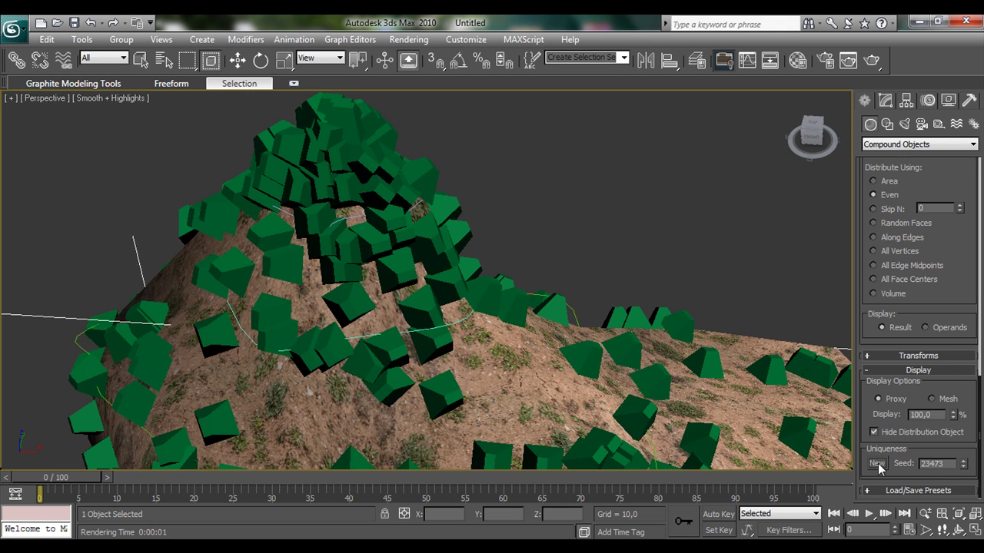
scroll(461, 296, "up", 4)
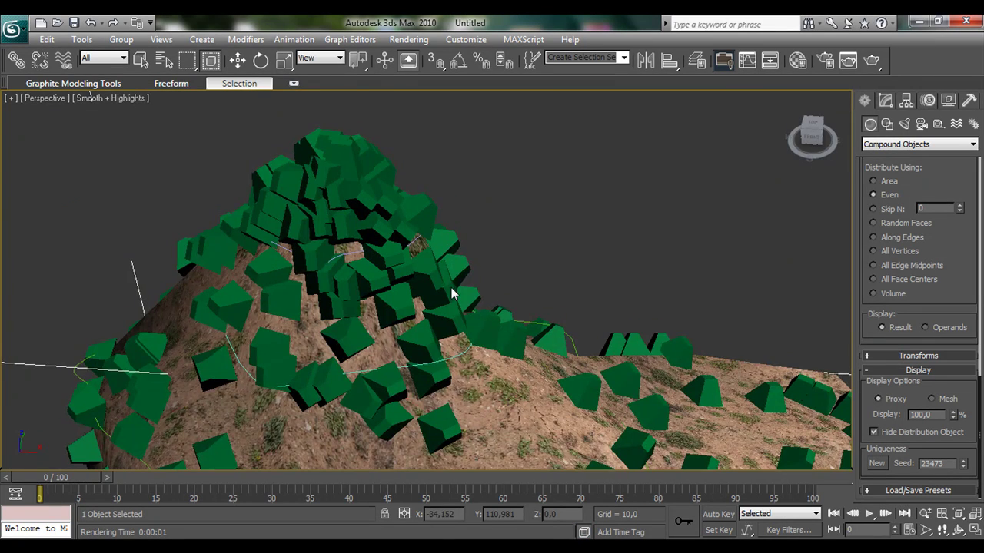
middle_click_drag(486, 305, 491, 325)
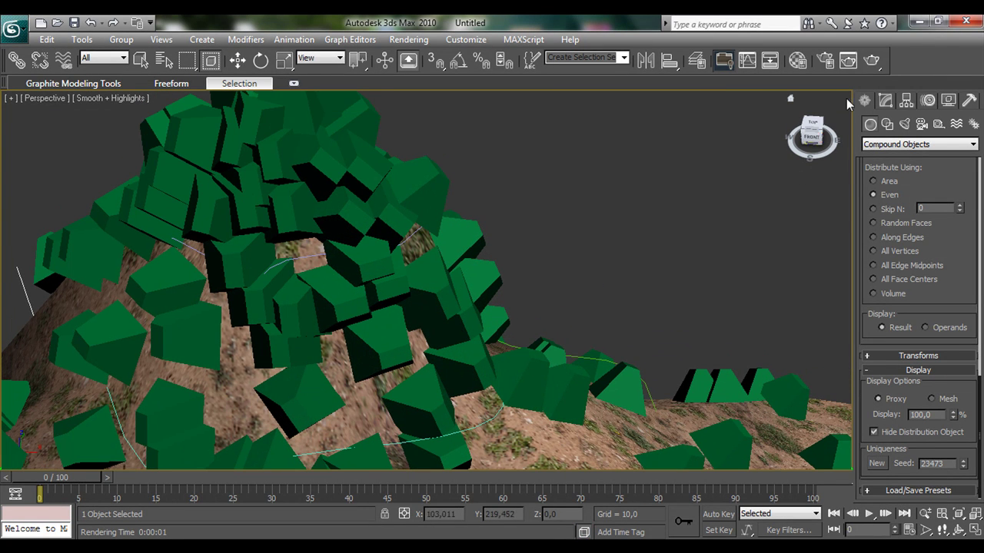
left_click(873, 61)
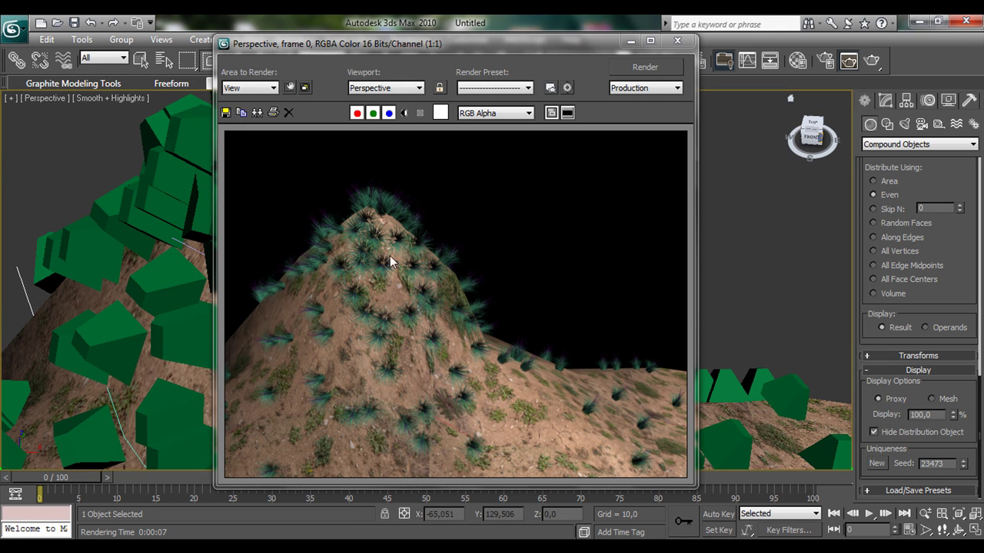
left_click(680, 43)
Place a Generic Palm foliage plant on the empty ground beside the mountain terrain
middle_click_drag(679, 266, 737, 127, "alt")
scroll(684, 270, "down", 5)
middle_click_drag(638, 277, 501, 326, "alt")
scroll(622, 319, "up", 6)
scroll(501, 326, "down", 5)
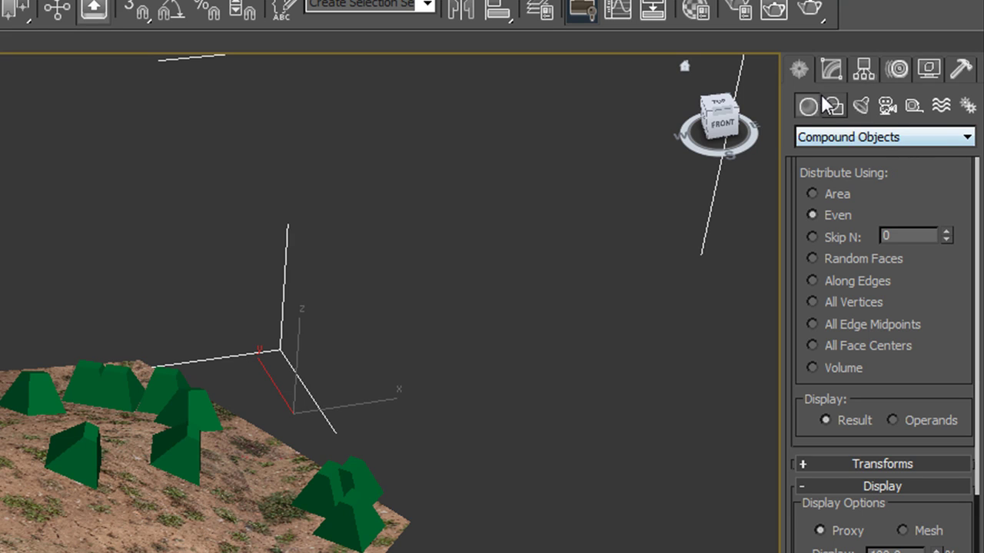
scroll(952, 215, "up", 8)
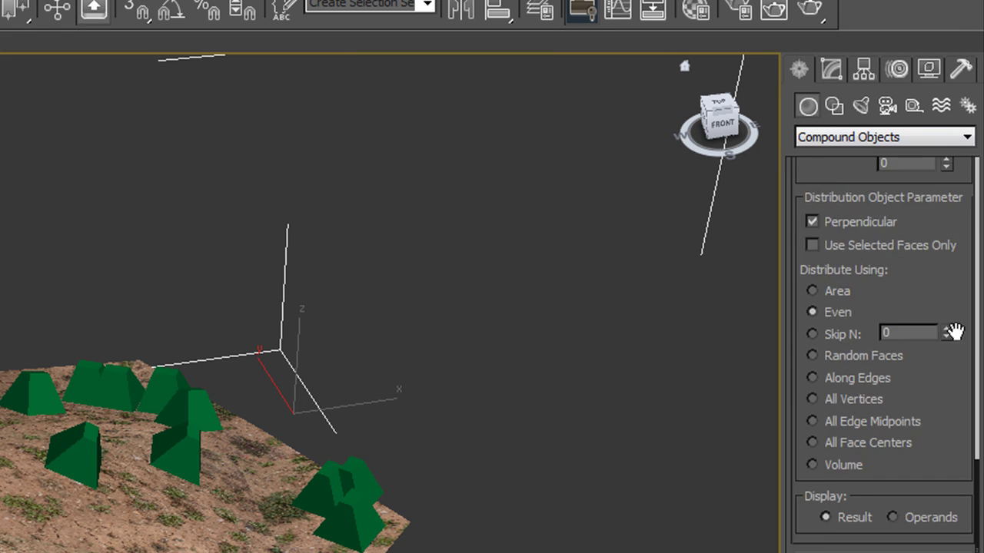
left_click(967, 140)
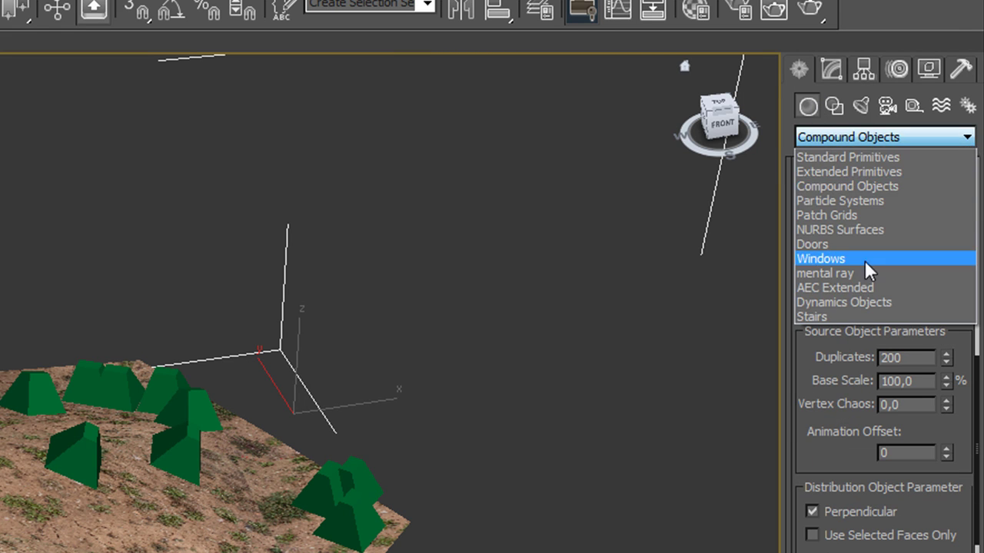
left_click(836, 284)
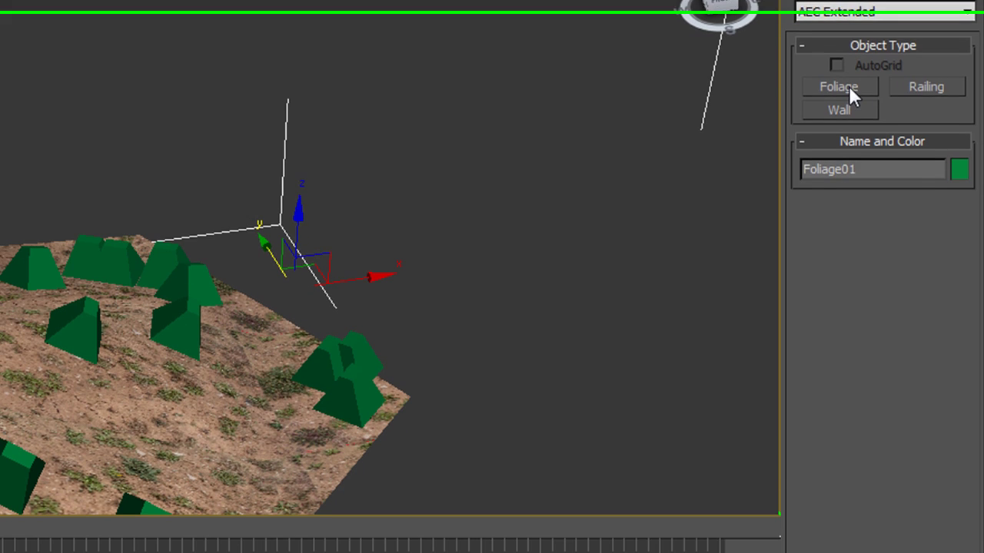
left_click(846, 212)
mouse_move(952, 275)
left_mouse_down()
mouse_move(966, 519)
mouse_move(952, 285)
left_mouse_up()
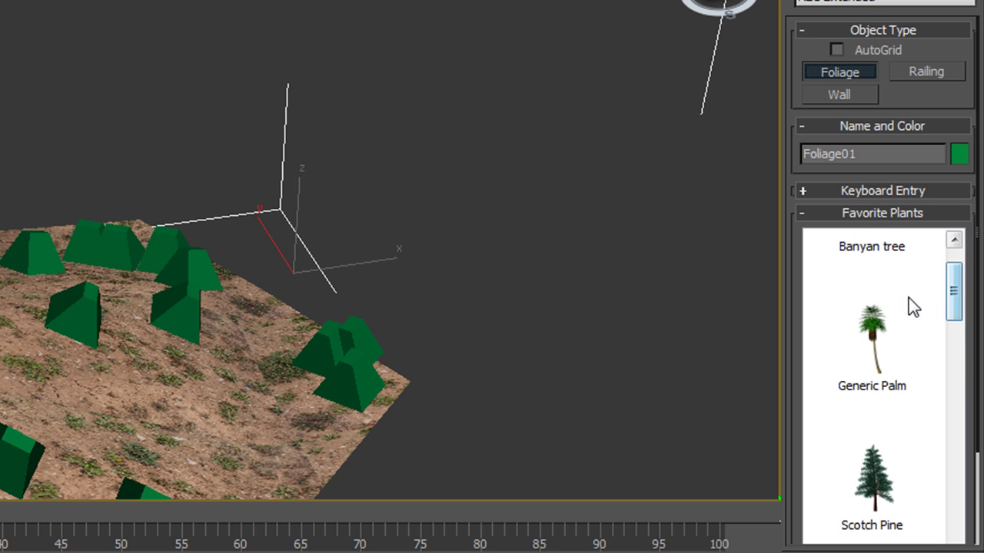
left_click(872, 334)
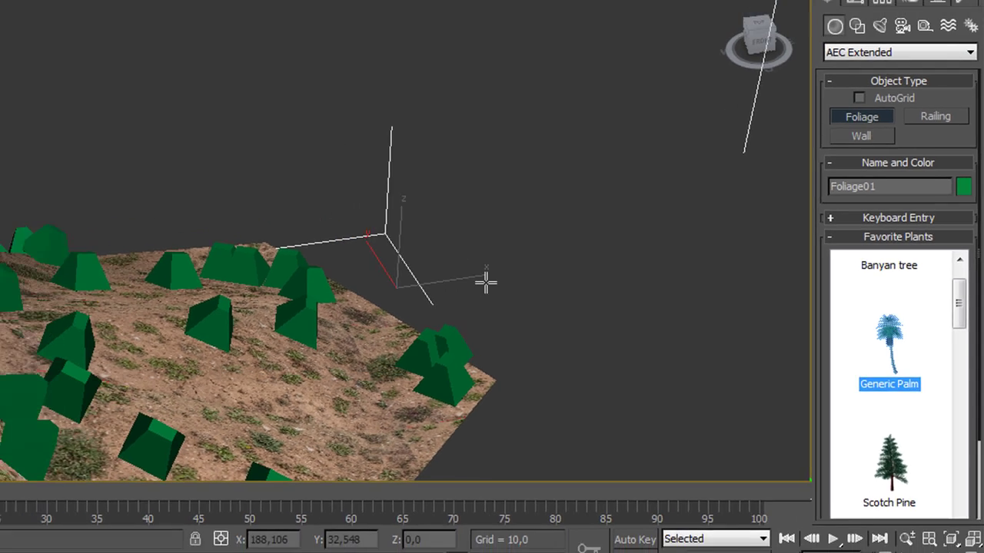
left_click(408, 261)
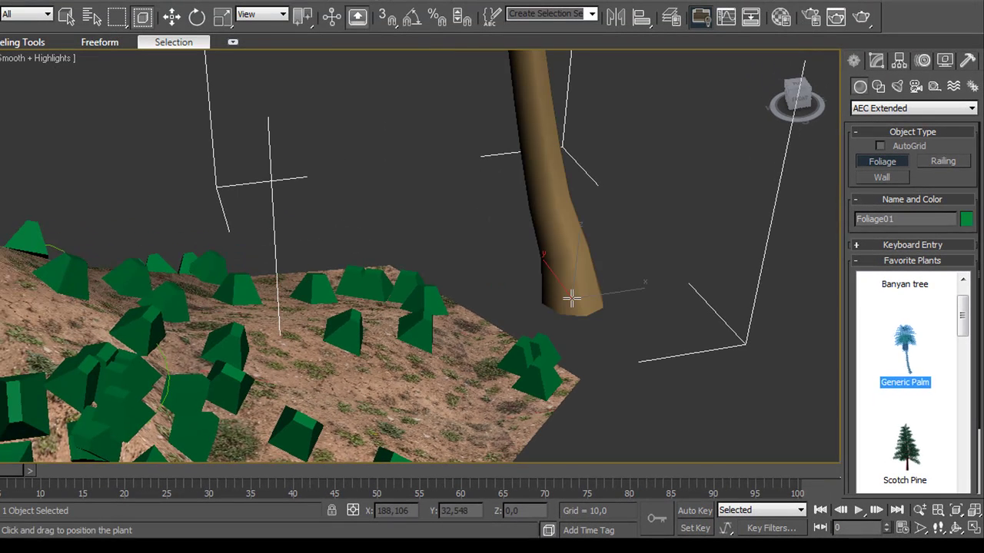
Shrink the palm by setting its height to 100, then 50, and fine-tuning it down to about 40.5
left_click(876, 61)
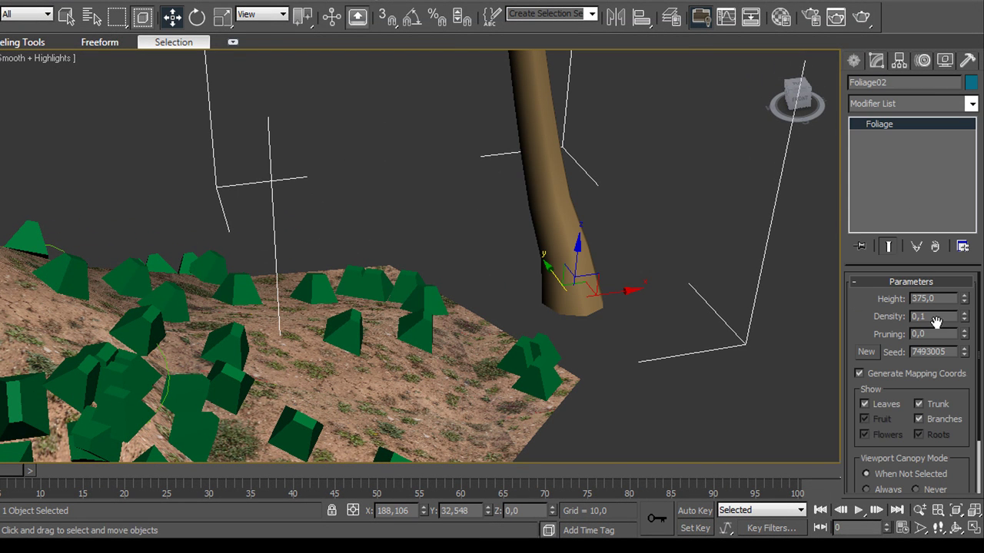
type("10")
key("Return")
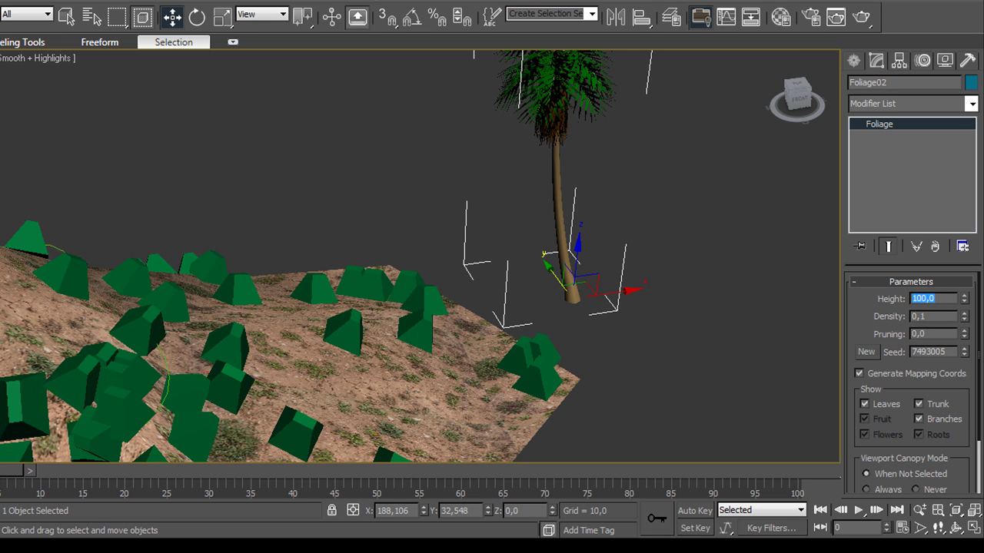
type("5")
key("Return")
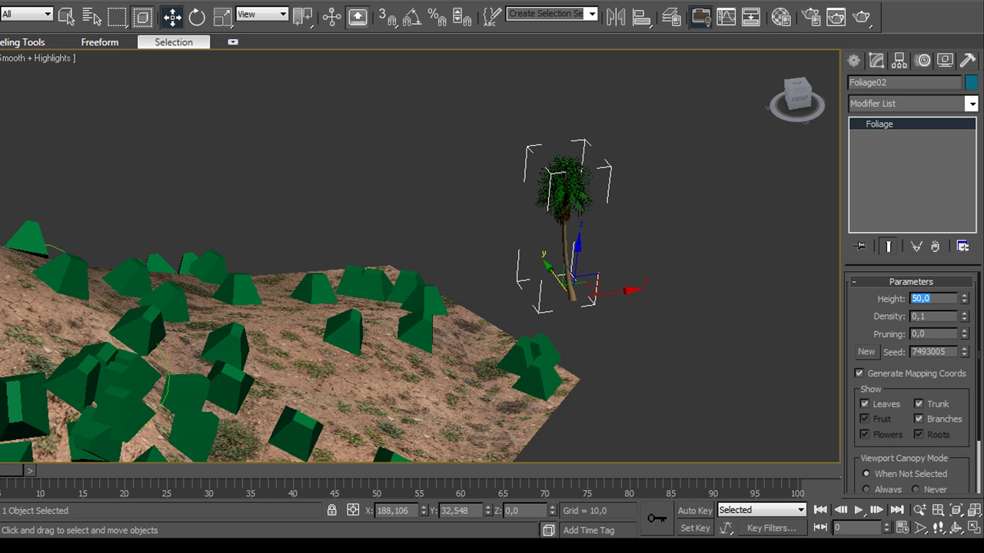
middle_click_drag(675, 296, 638, 311)
left_click(965, 302)
left_click_drag(965, 307, 966, 317)
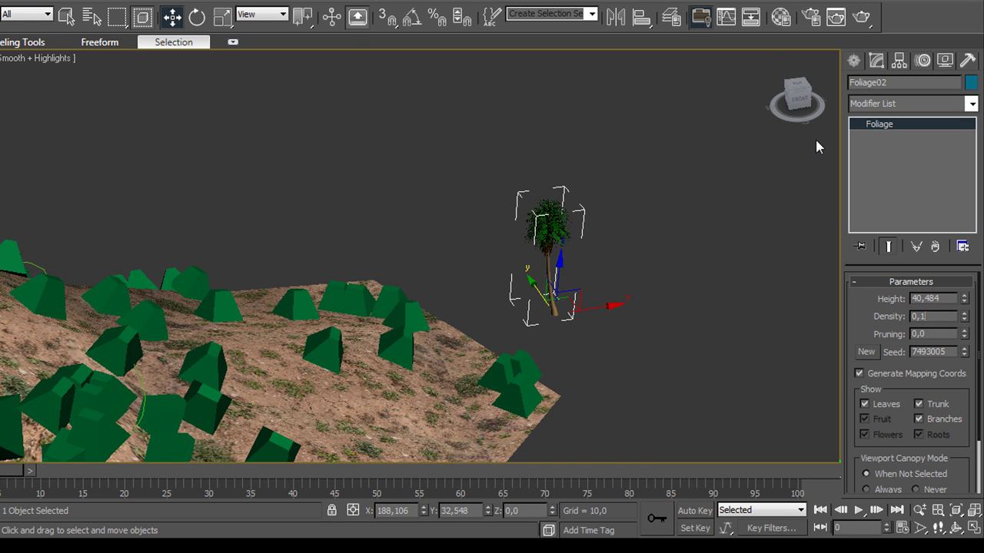
Create a Scatter compound object from the palm, picking the mountain terrain as its distribution object as an instance
left_click(853, 61)
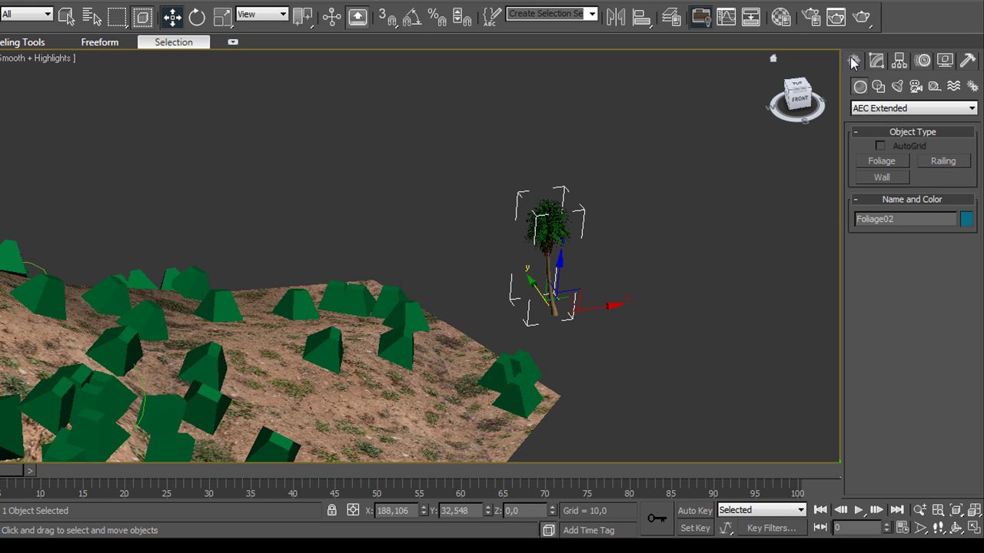
left_click(885, 108)
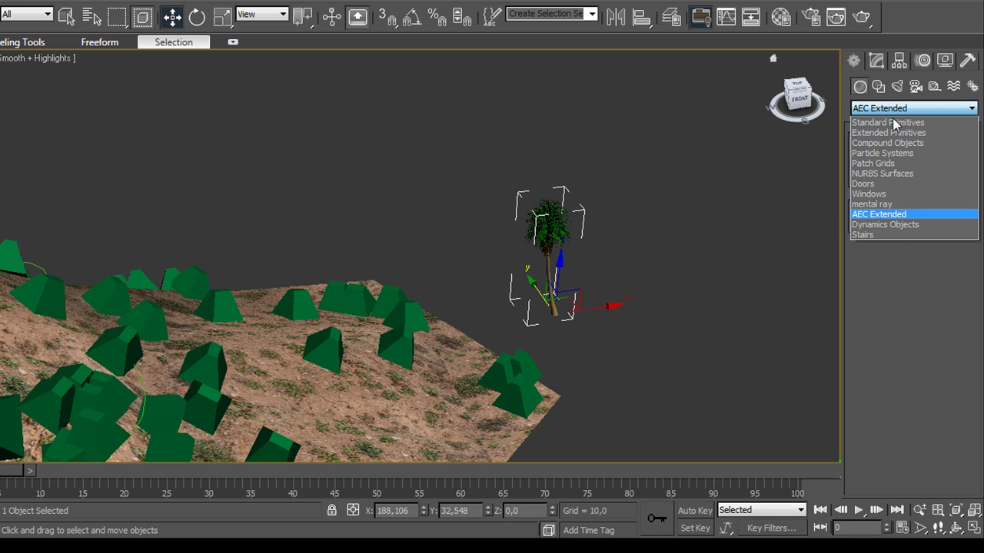
left_click(892, 143)
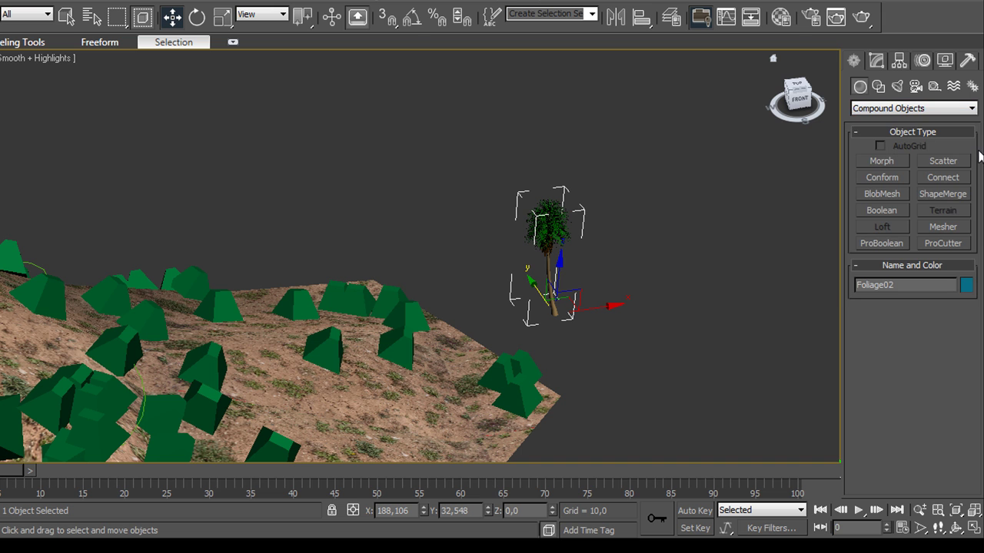
left_click(949, 161)
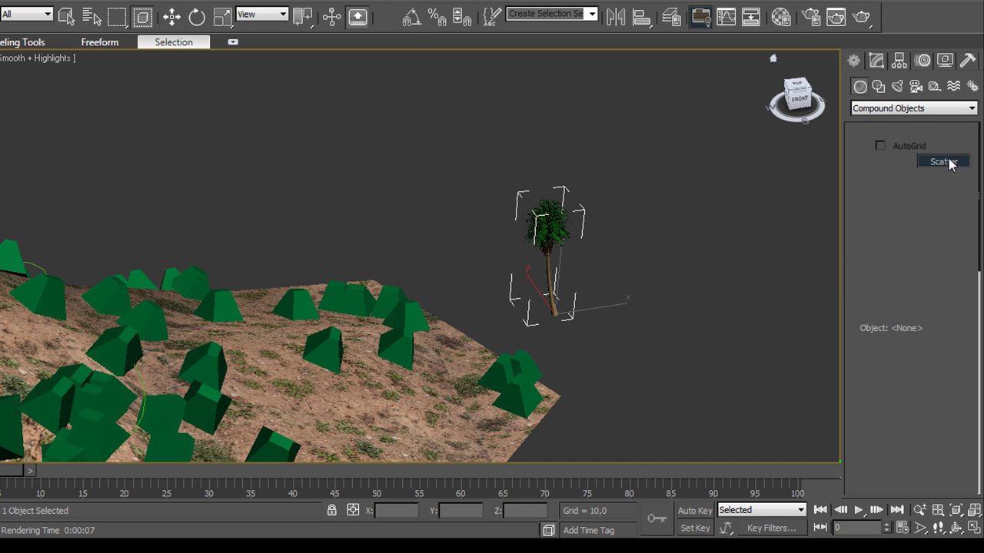
left_click(920, 348)
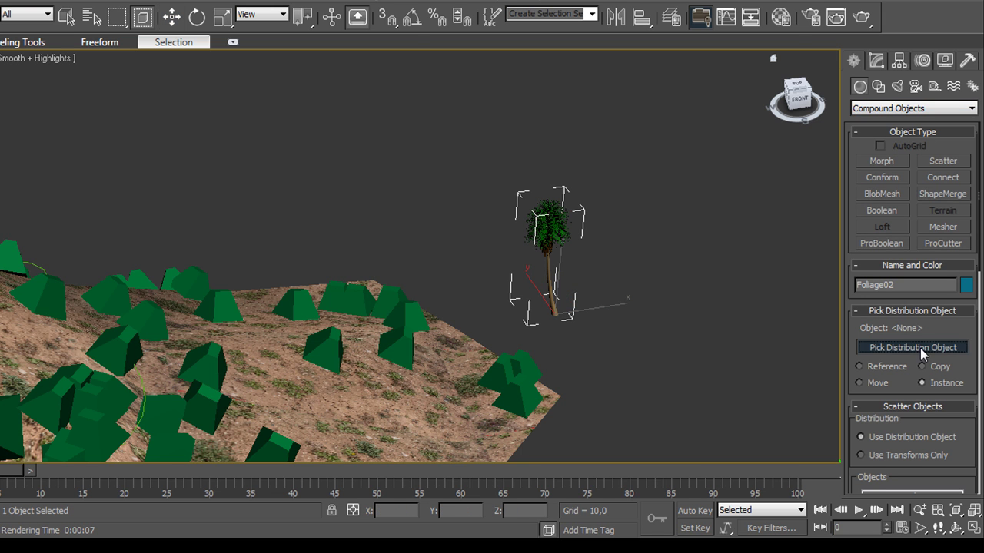
left_click(419, 394)
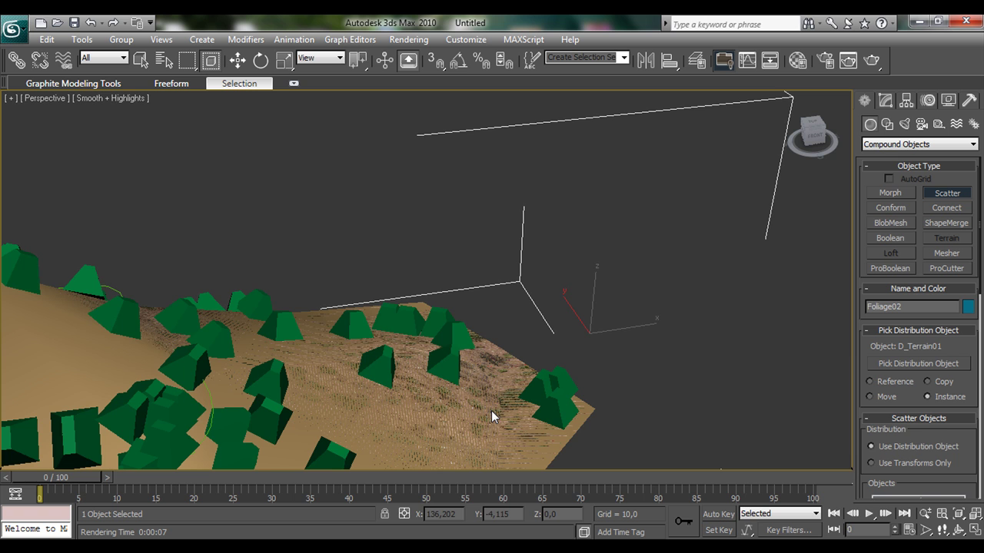
Hide the palm Scatter's distribution object so the soil texture shows, and display the palm as a proxy
middle_click_drag(472, 325, 632, 215)
scroll(332, 327, "up", 3)
scroll(332, 326, "down", 4)
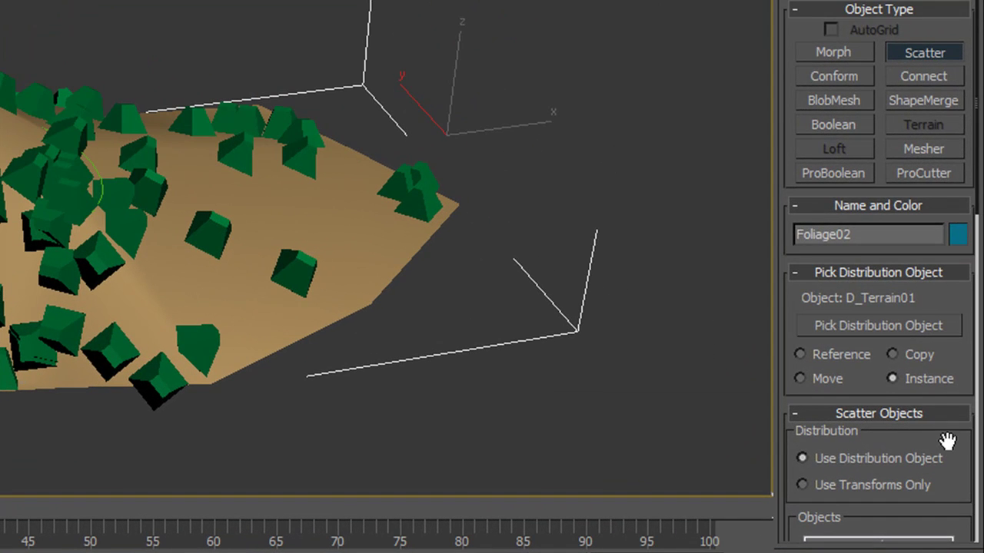
left_click_drag(947, 441, 912, 49)
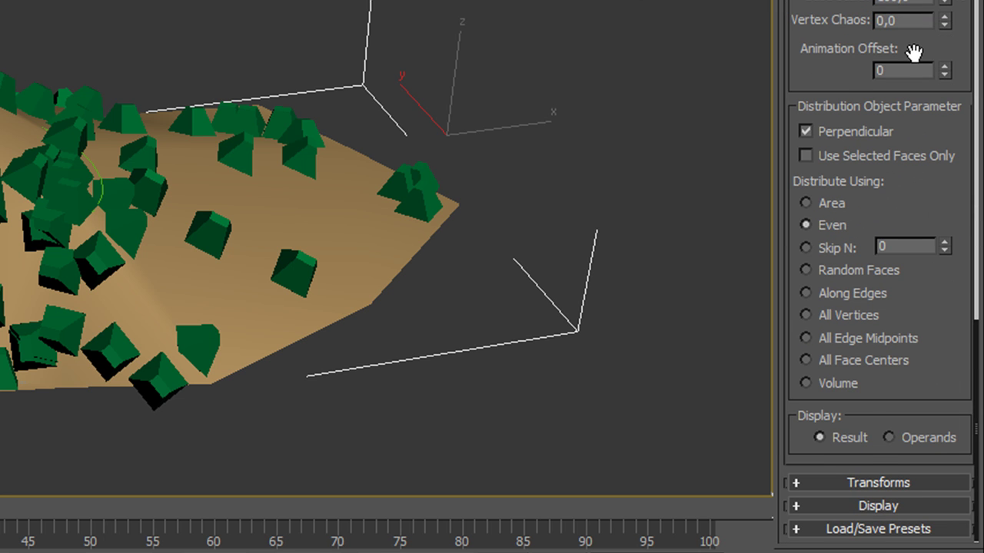
left_click(877, 506)
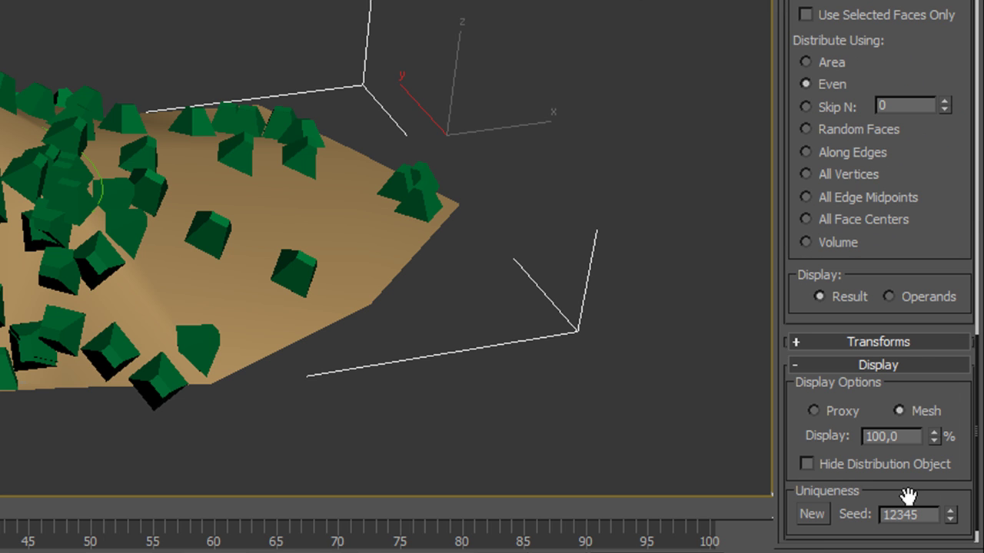
left_click(806, 464)
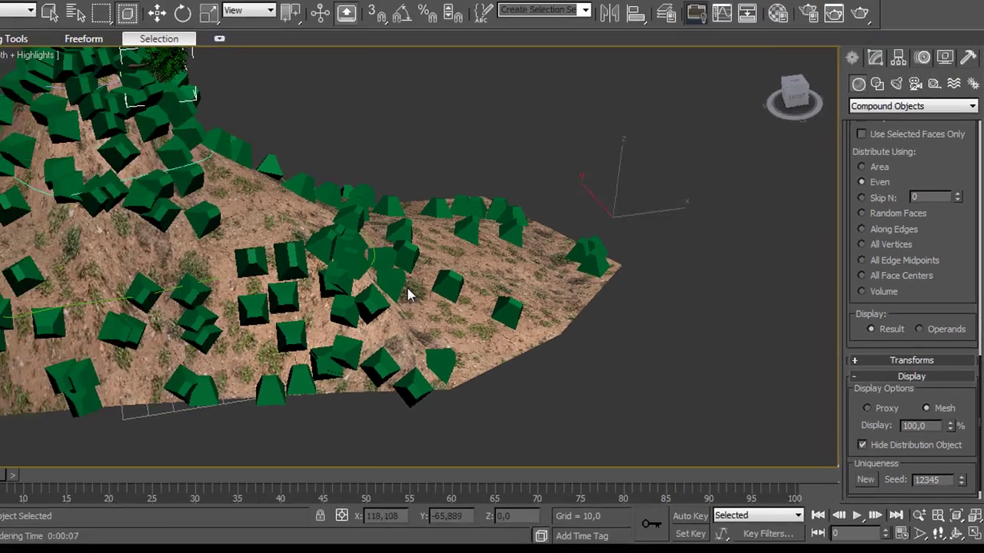
middle_click_drag(352, 210, 436, 207)
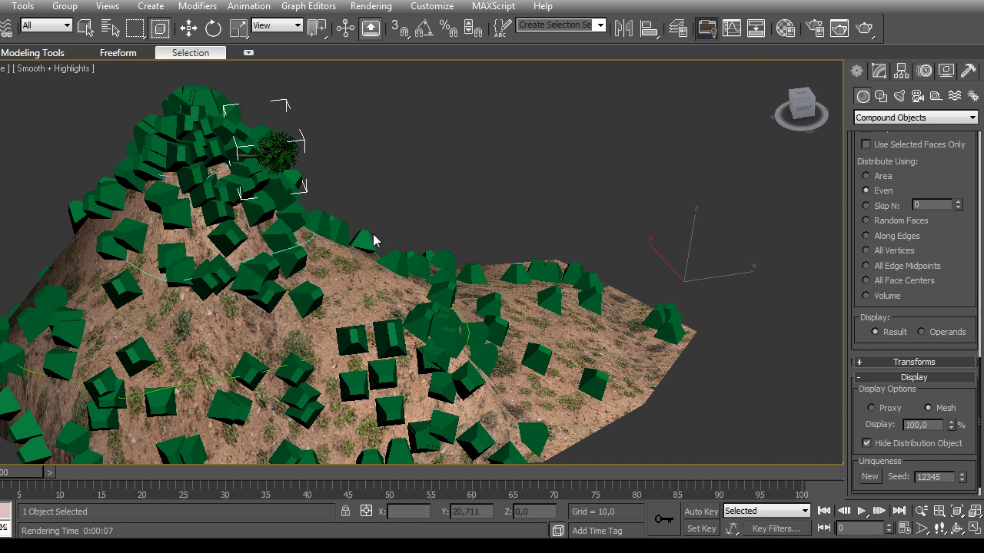
left_click(871, 408)
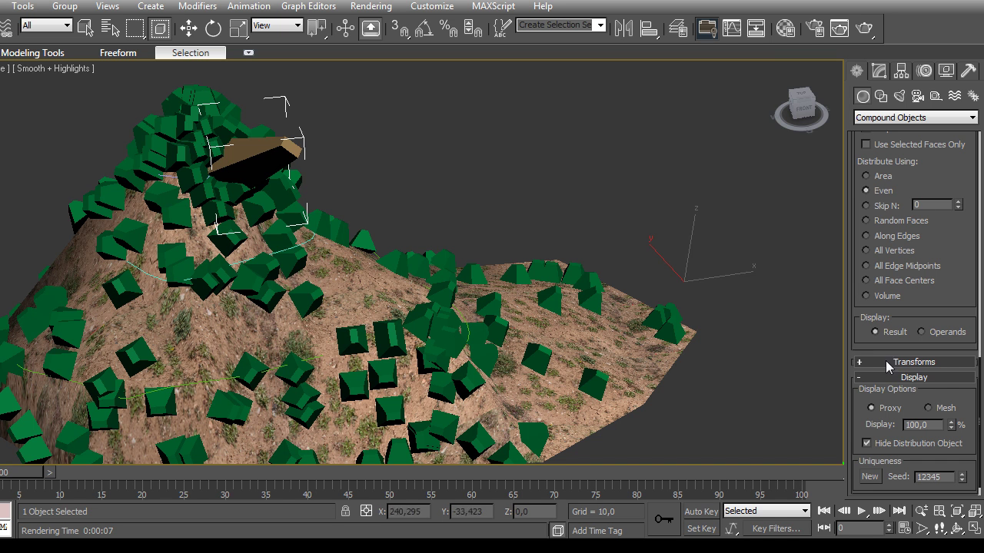
Turn off Perpendicular for the palm Scatter so the palm stands upright on the mountain
left_click_drag(949, 265, 939, 387)
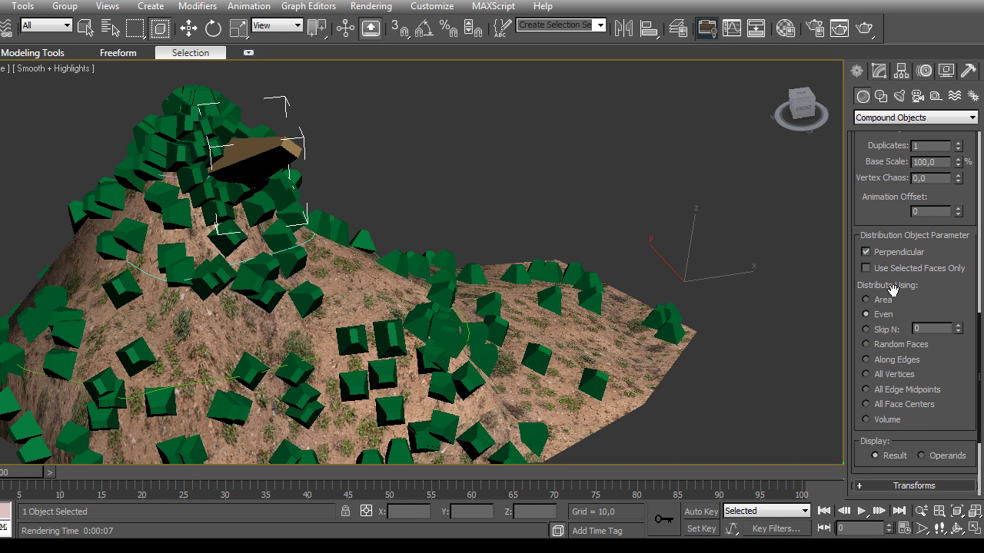
left_click(866, 253)
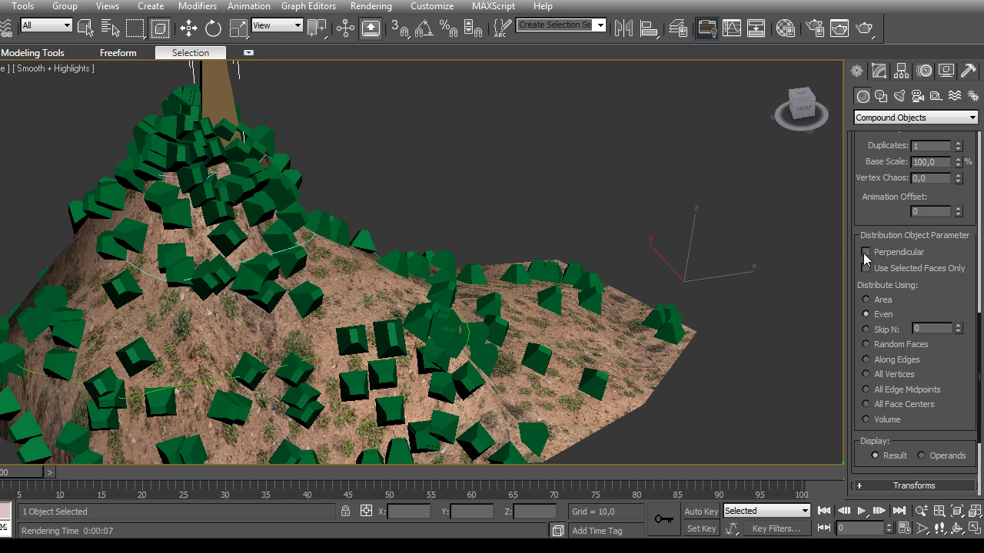
middle_click_drag(507, 224, 242, 226, "alt")
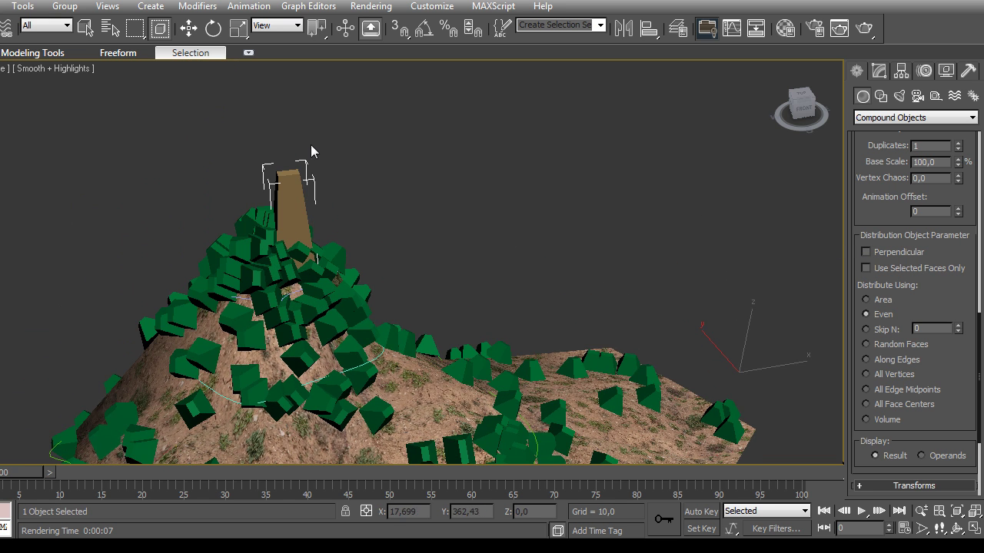
middle_click_drag(492, 213, 481, 165)
Display the palm as a mesh to compare Perpendicular on and off, then restore the non-perpendicular proxy display
left_click_drag(955, 400, 957, 206)
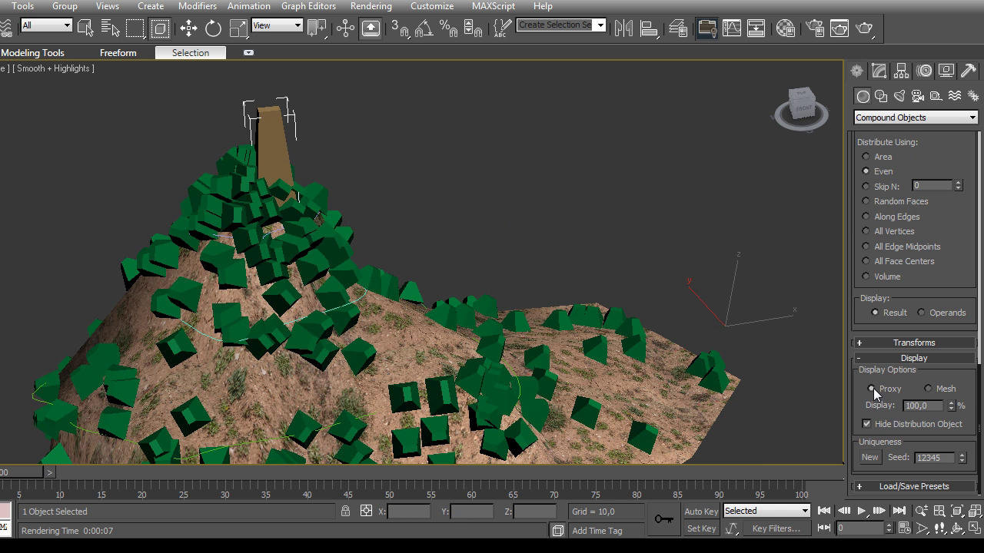
left_click(930, 390)
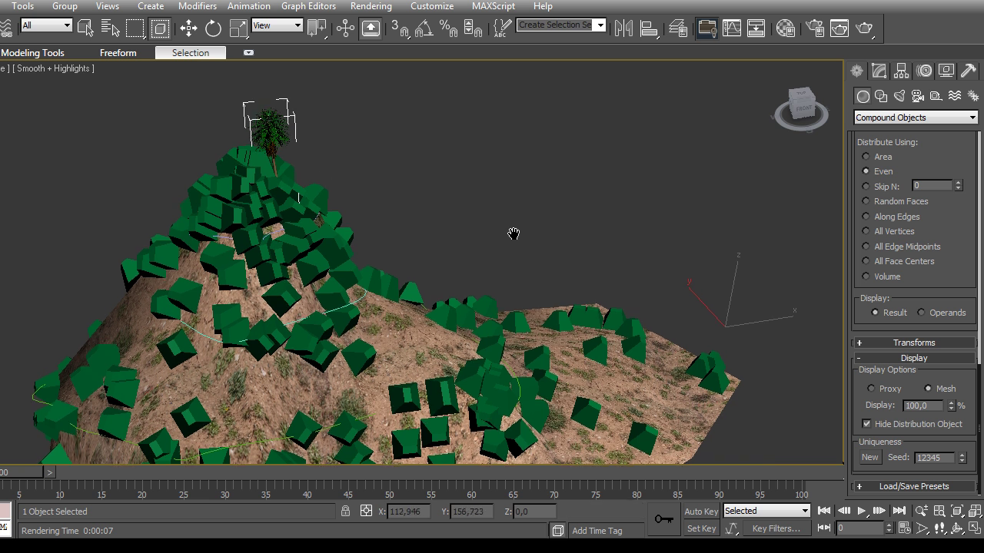
left_click_drag(954, 237, 918, 326)
left_click(867, 240)
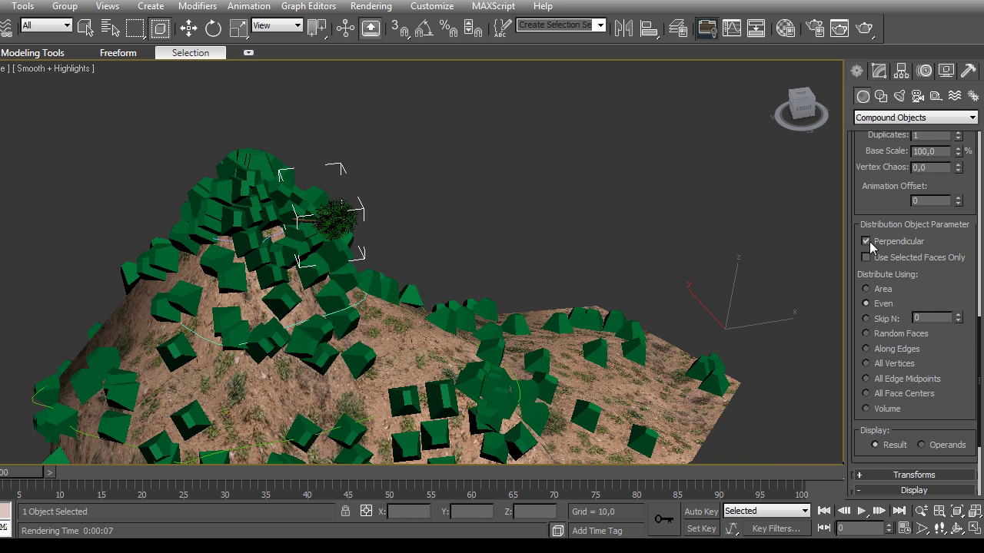
left_click(866, 241)
left_click_drag(957, 366, 953, 416)
left_click(871, 389)
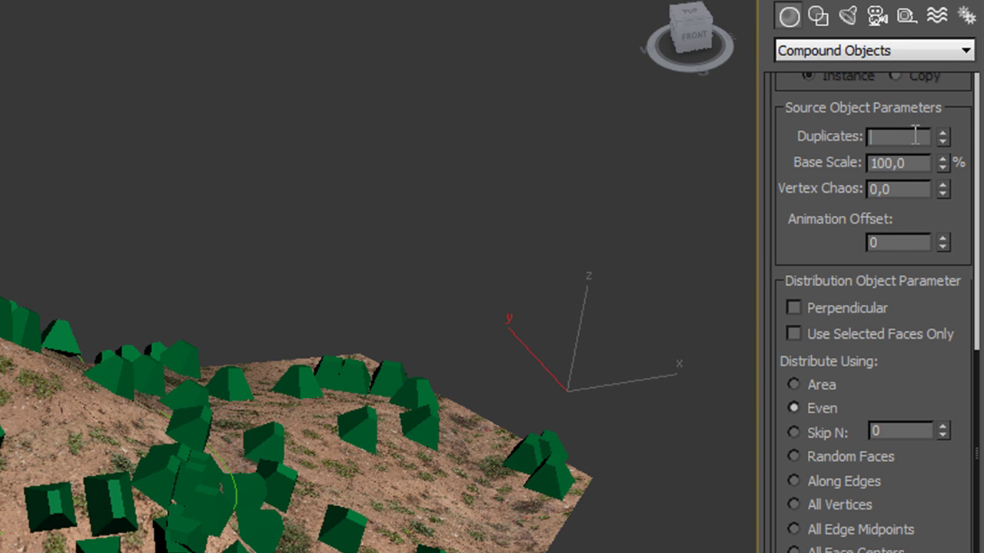
Set the palm Scatter's duplicates to 20, then raise them to 40
key("Return")
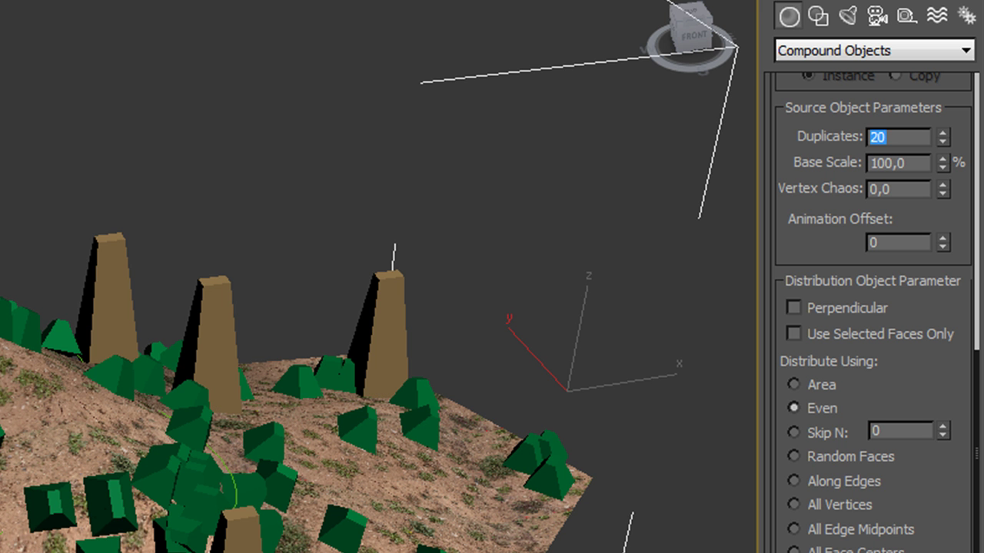
type("40")
key("Return")
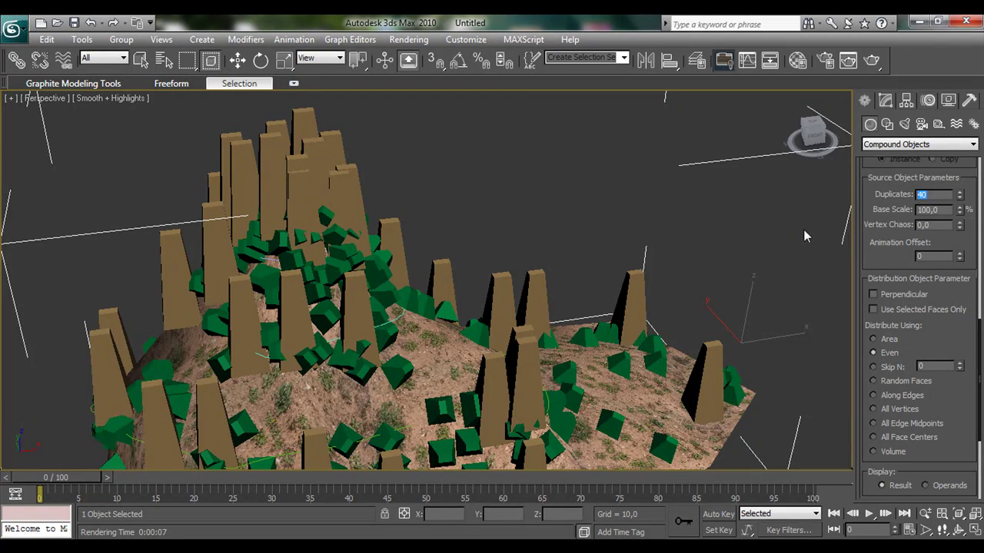
Render the perspective view to check the palms scattered over the mountain
middle_click_drag(643, 295, 569, 278, "alt")
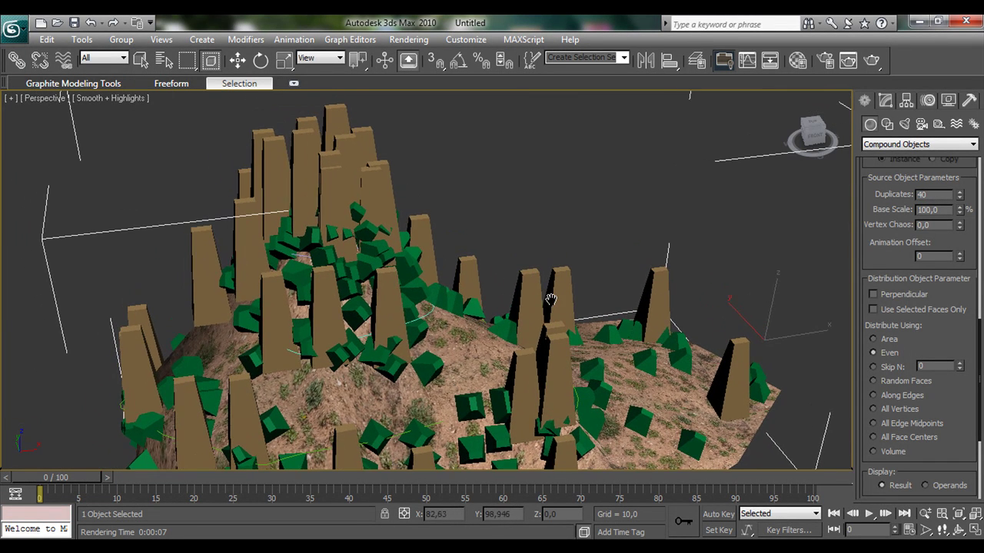
left_click(873, 64)
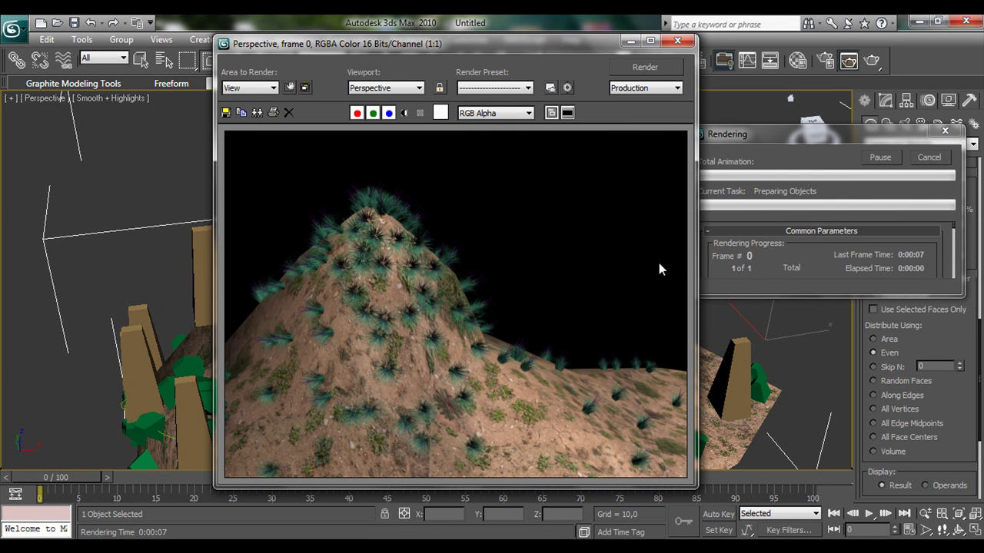